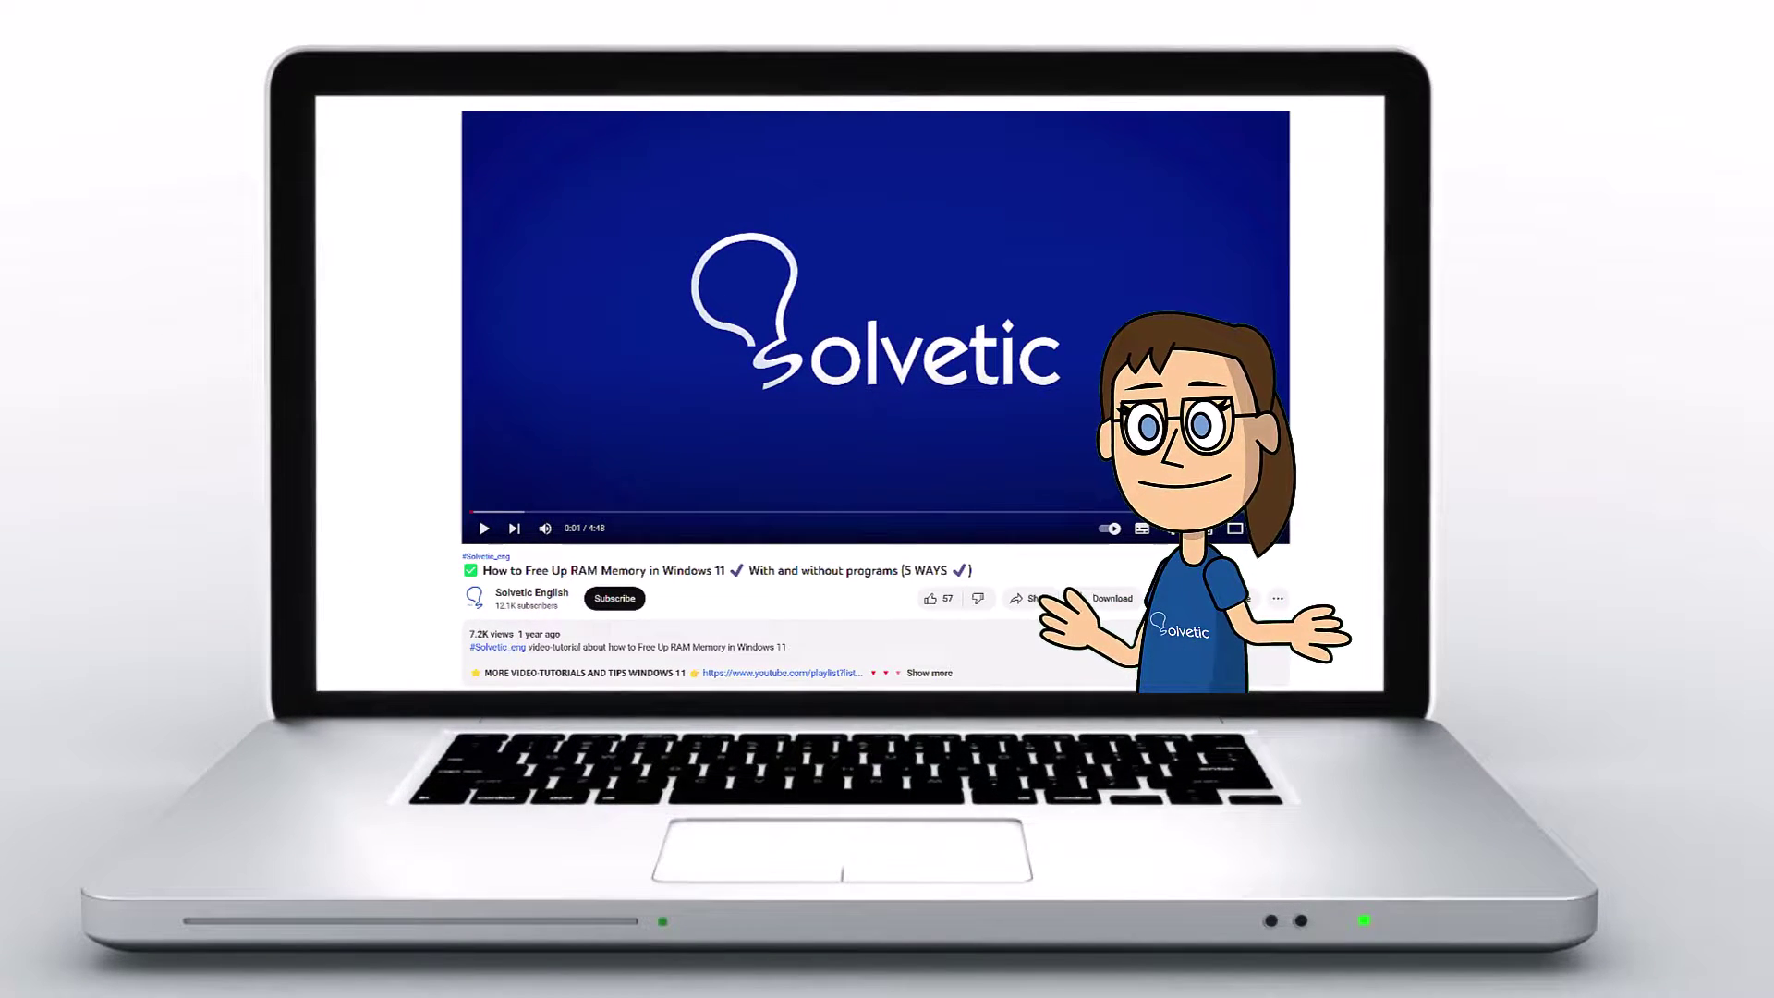
{"action": "left_click", "coordinate": [941, 675]}
{"action": "scroll", "coordinate": [883, 430], "scroll_direction": "down", "scroll_amount": 2}
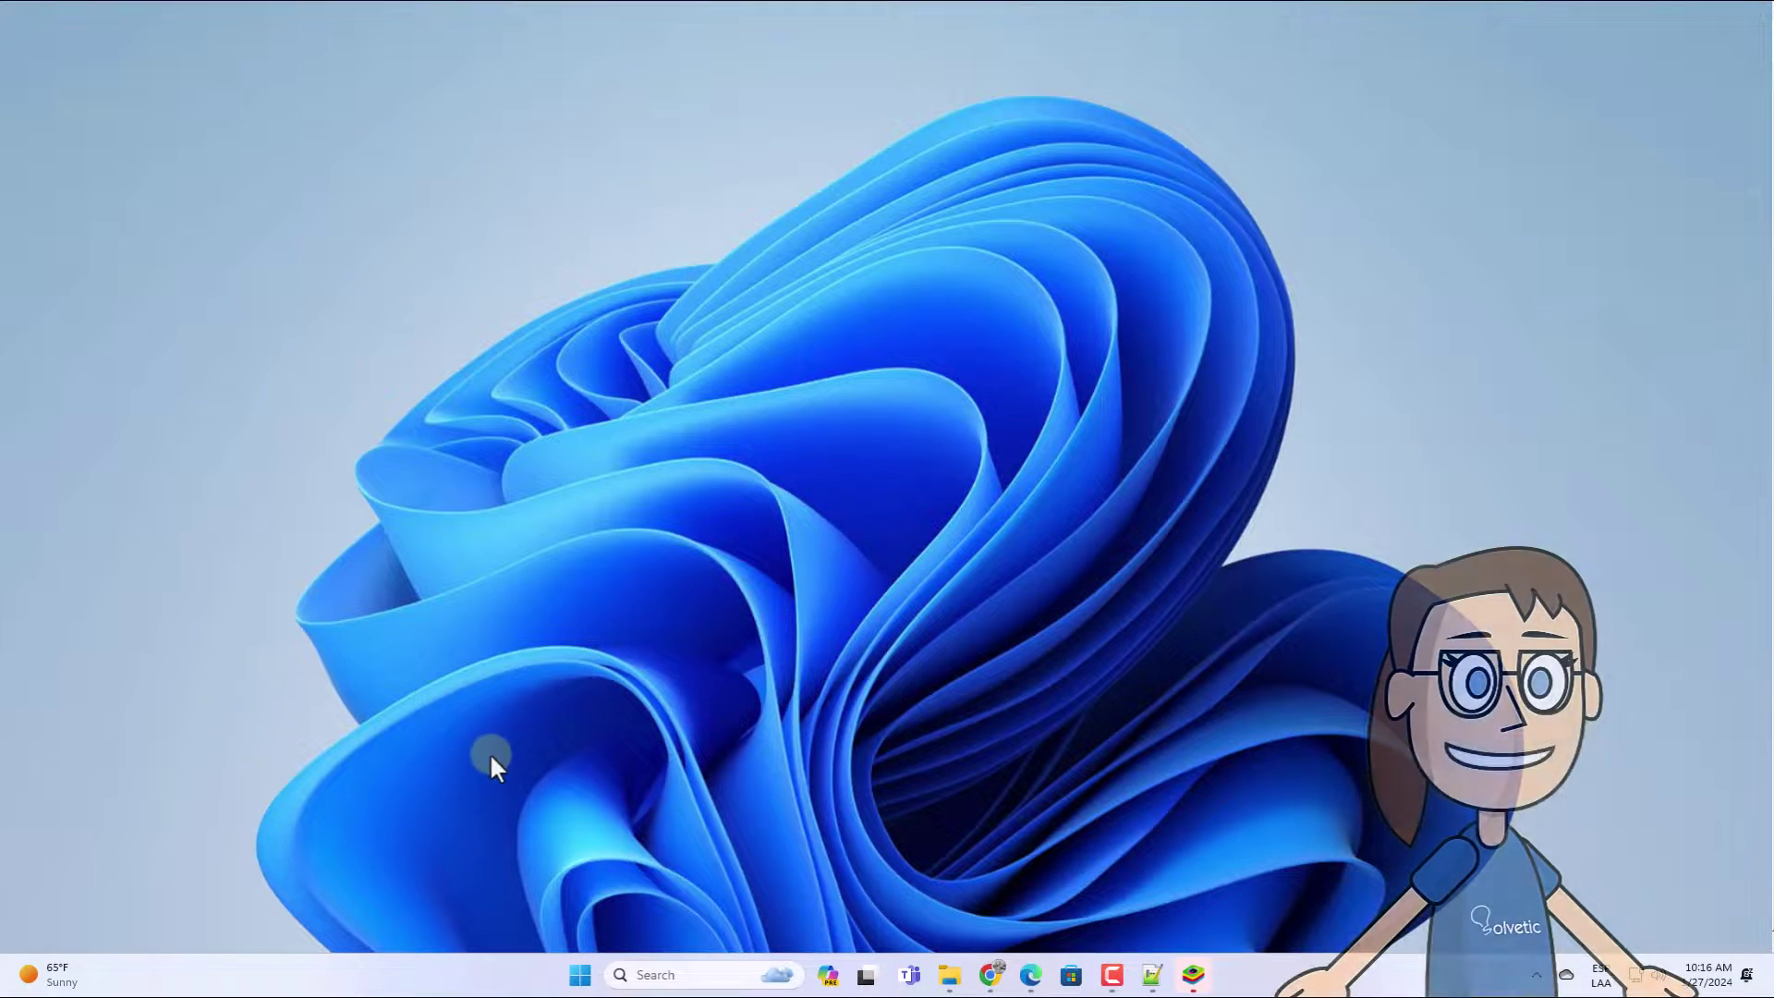
Step: Open the temporary files list under the system's storage settings in Windows Settings
{"action": "left_click", "coordinate": [580, 975]}
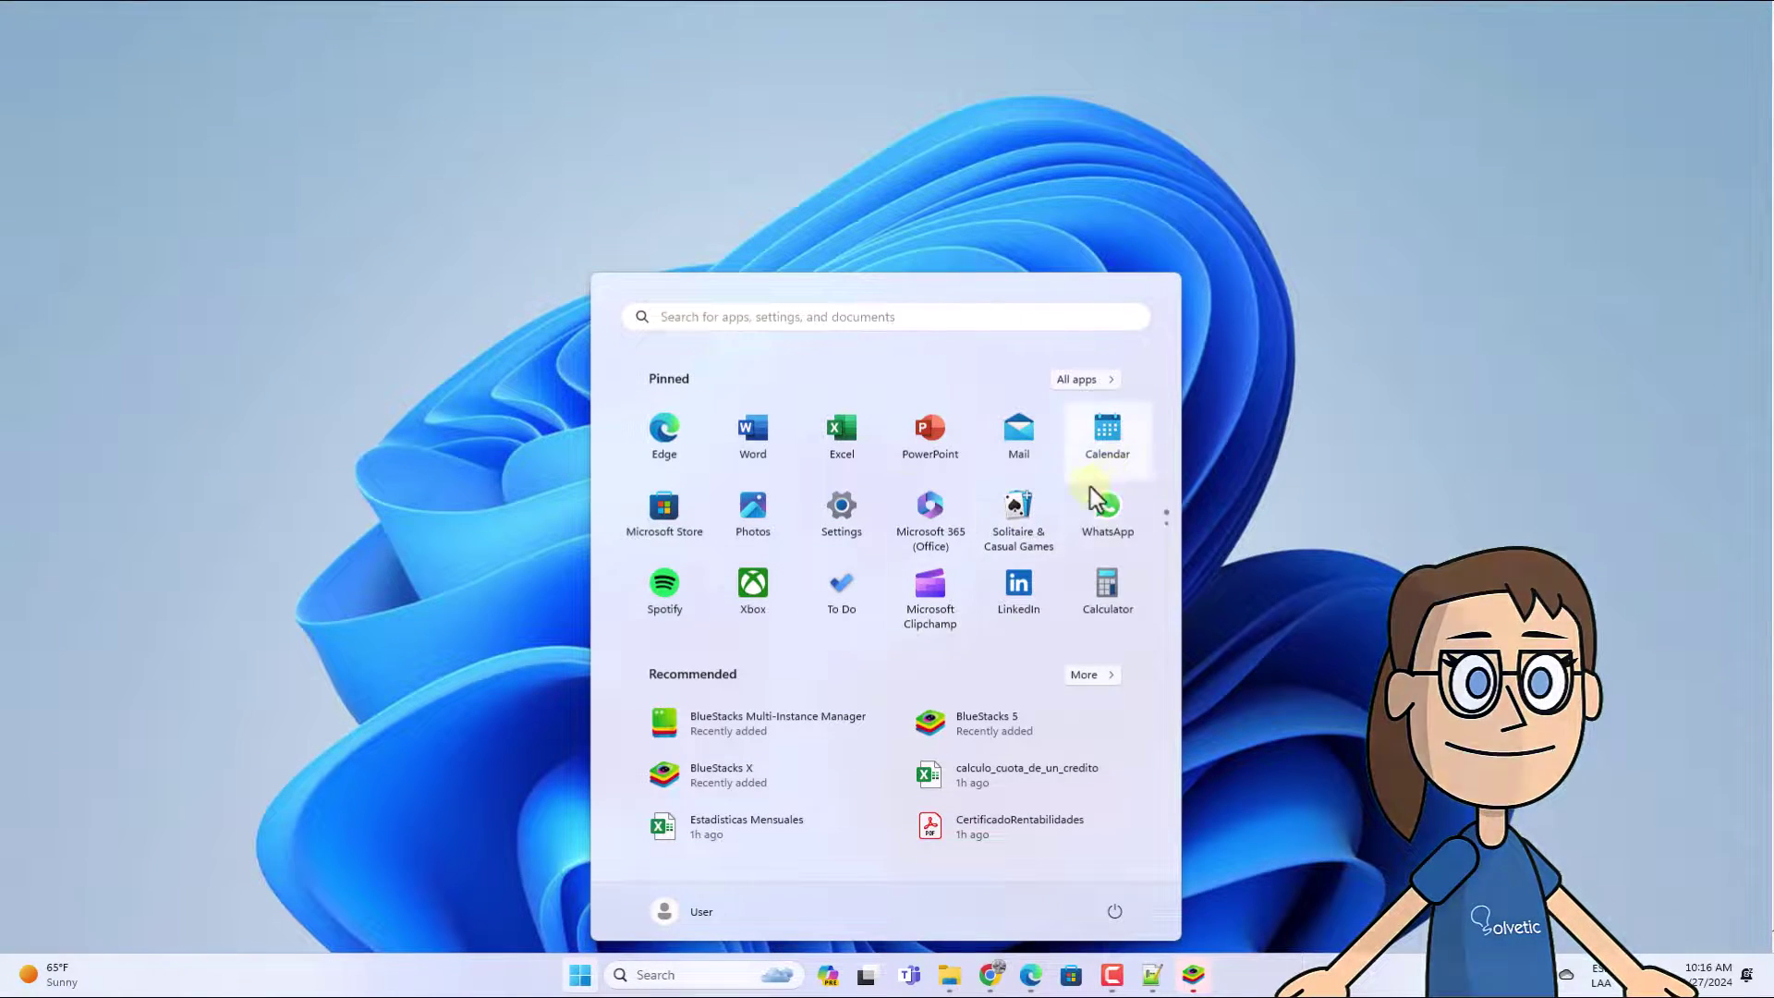
{"action": "left_click", "coordinate": [850, 508]}
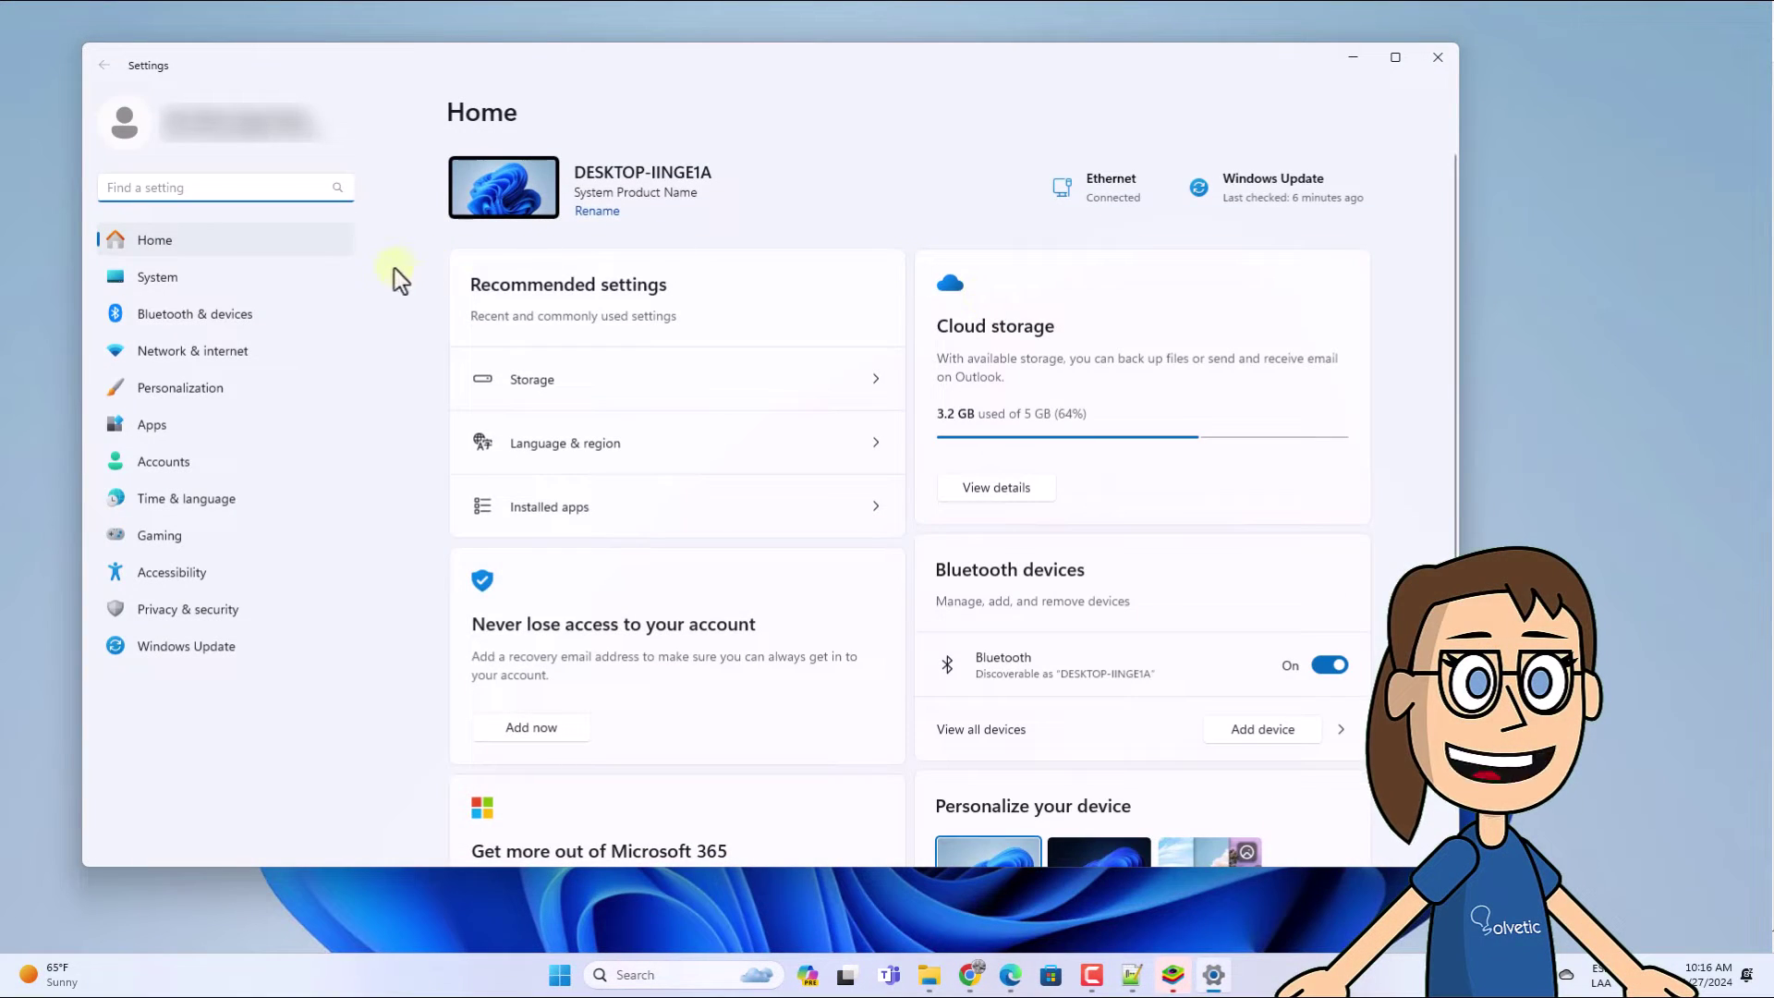
{"action": "left_click", "coordinate": [312, 287]}
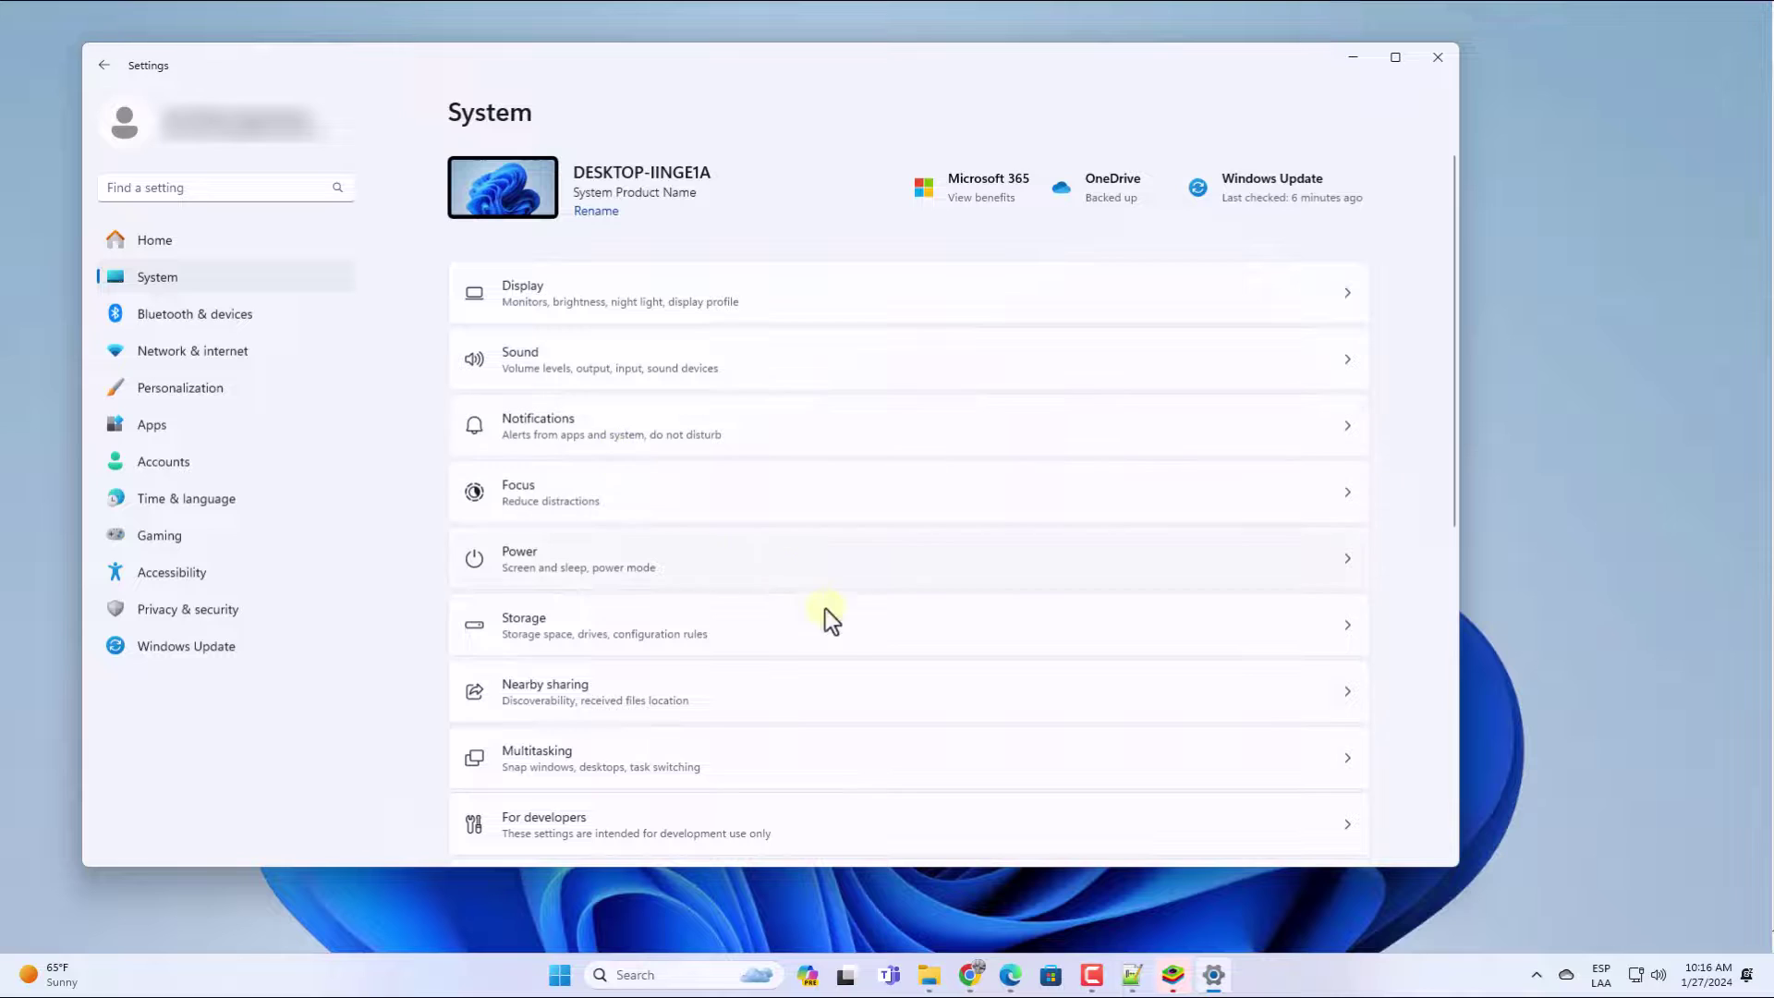
{"action": "left_click", "coordinate": [858, 634]}
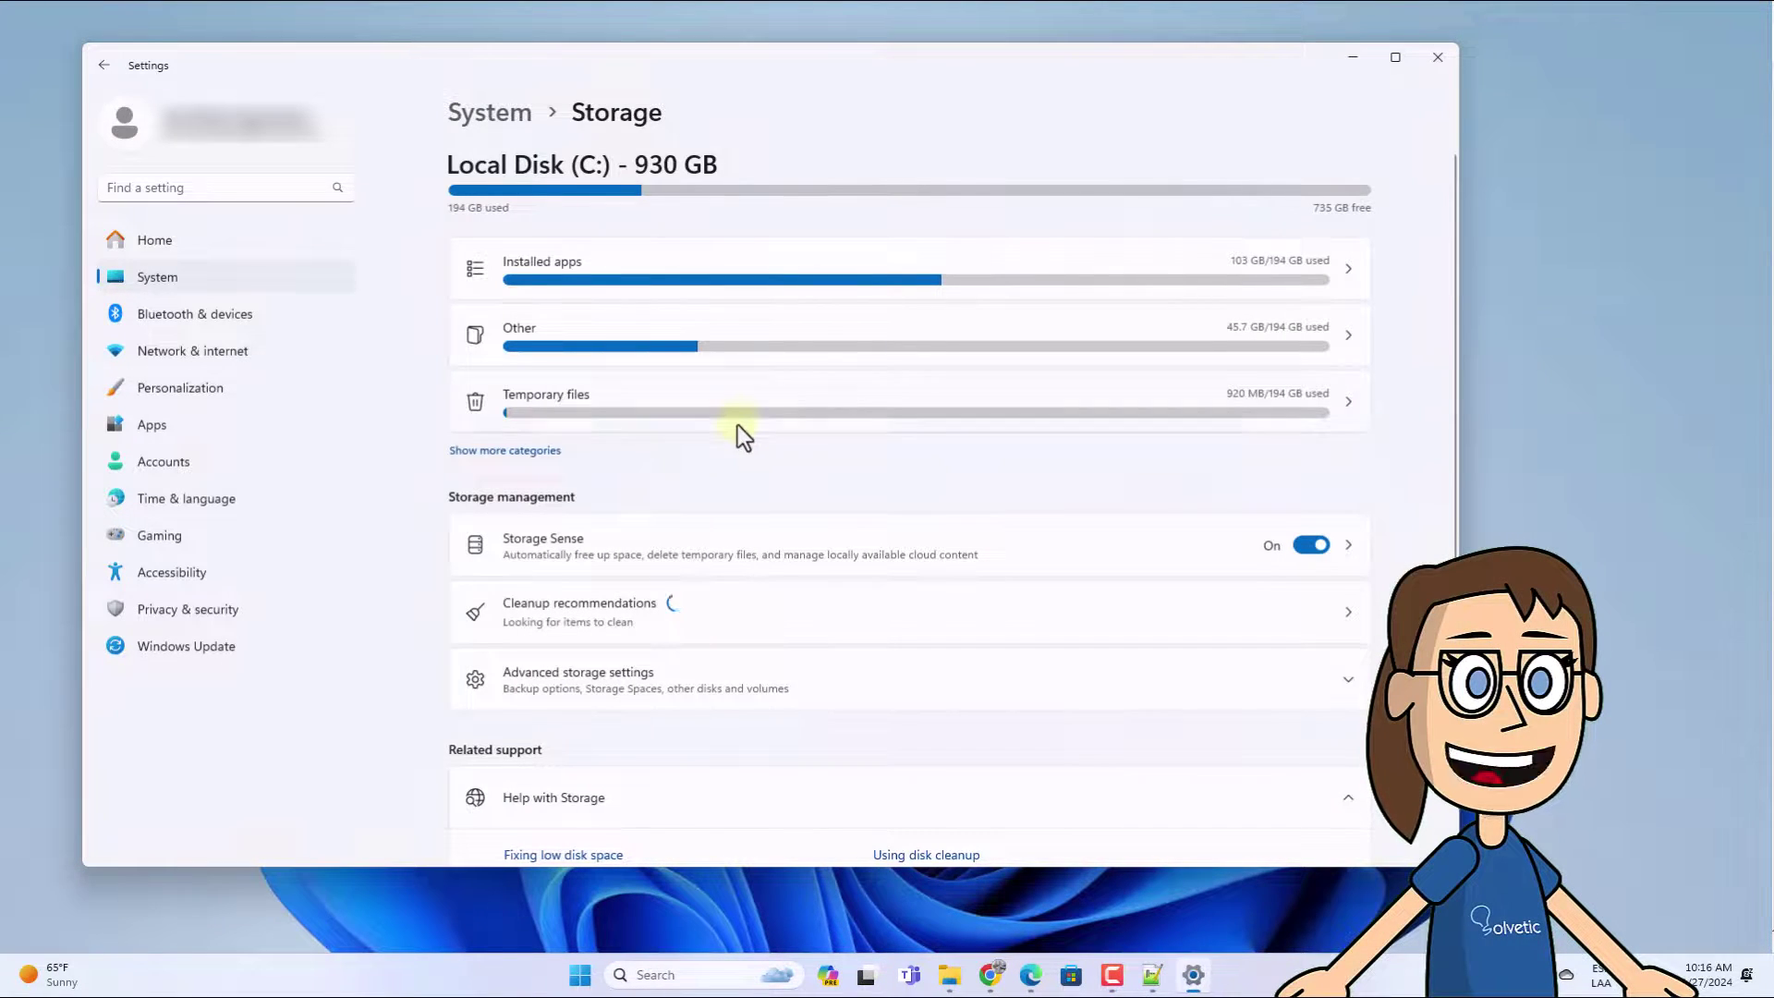
{"action": "left_click", "coordinate": [739, 420]}
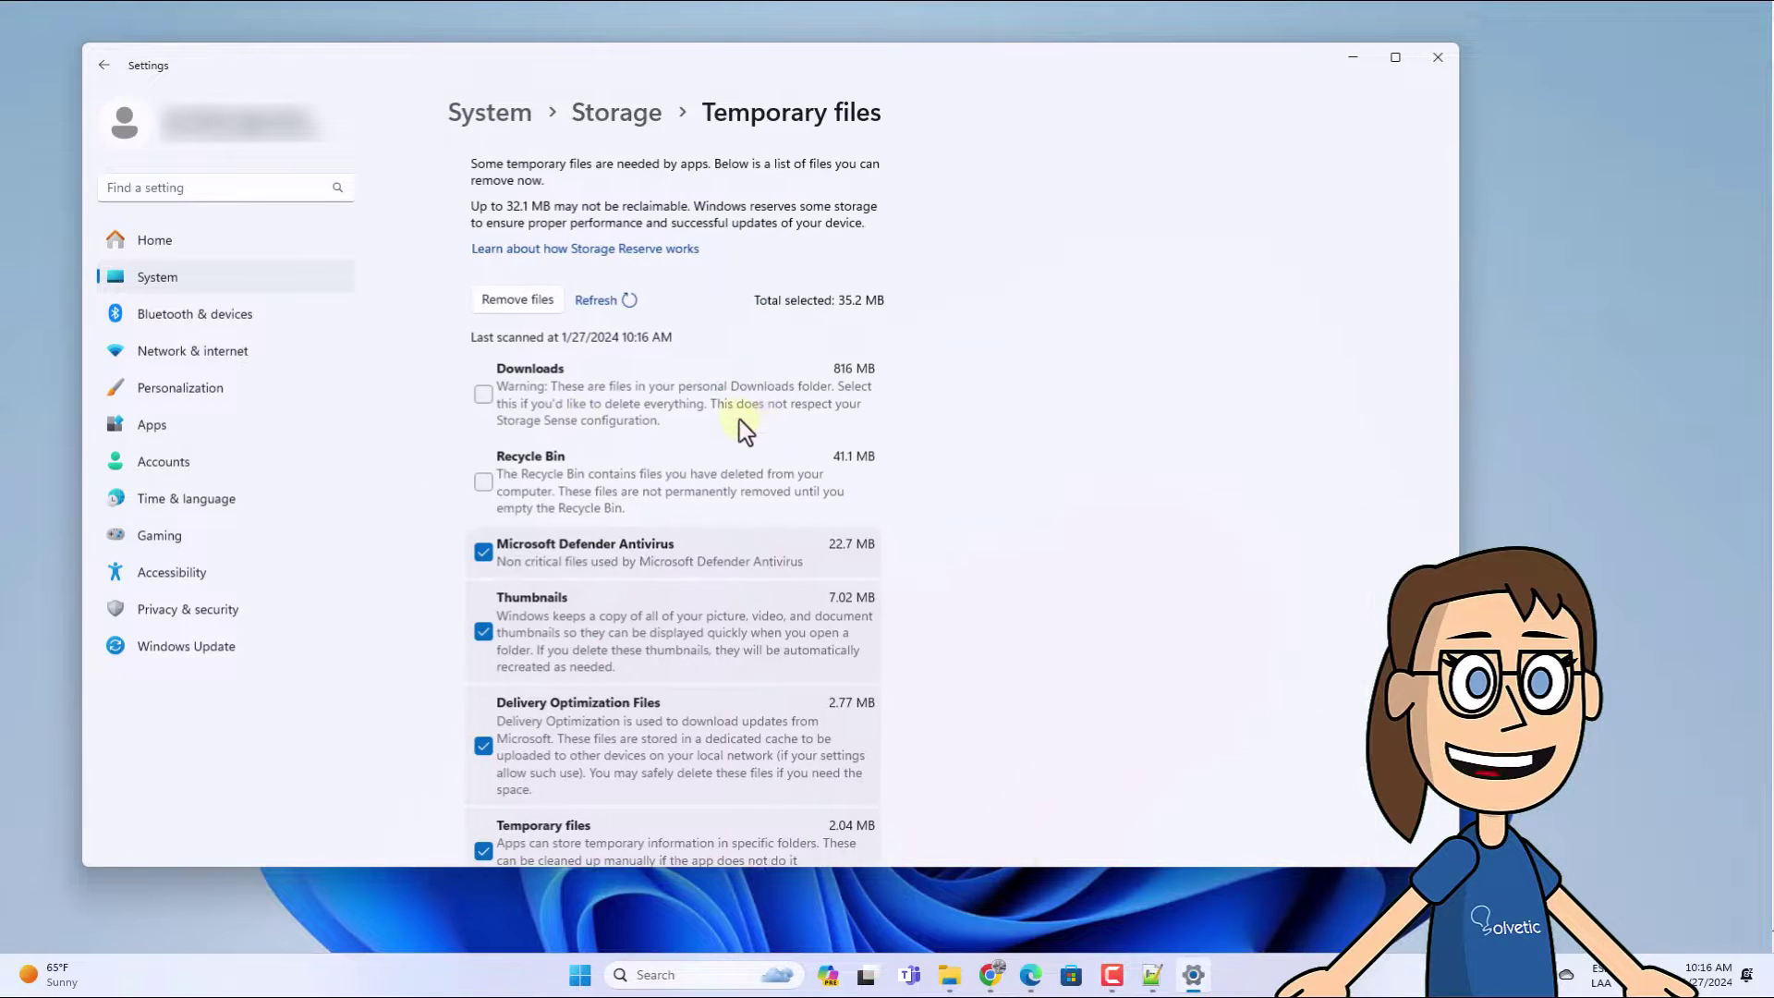
Step: Review the preselected temporary file categories, permanently remove the selected files, and close Settings
{"action": "scroll", "coordinate": [532, 629], "scroll_direction": "down", "scroll_amount": 2}
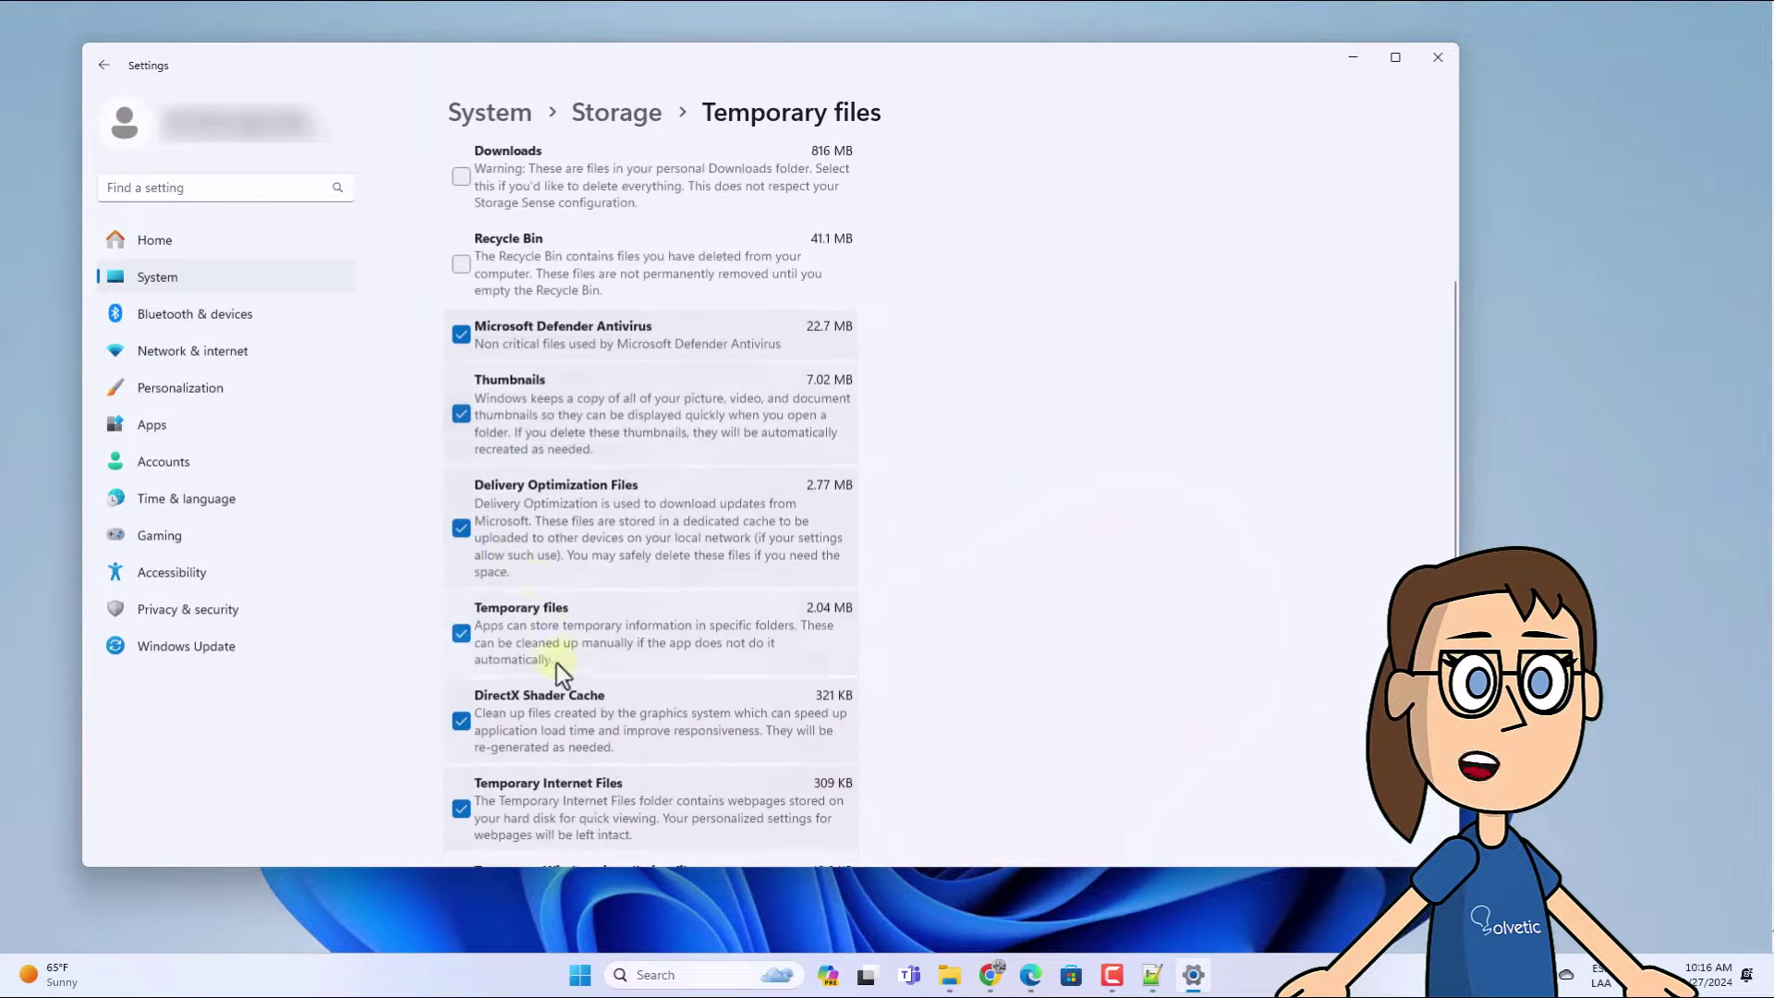
{"action": "scroll", "coordinate": [573, 684], "scroll_direction": "down", "scroll_amount": 3}
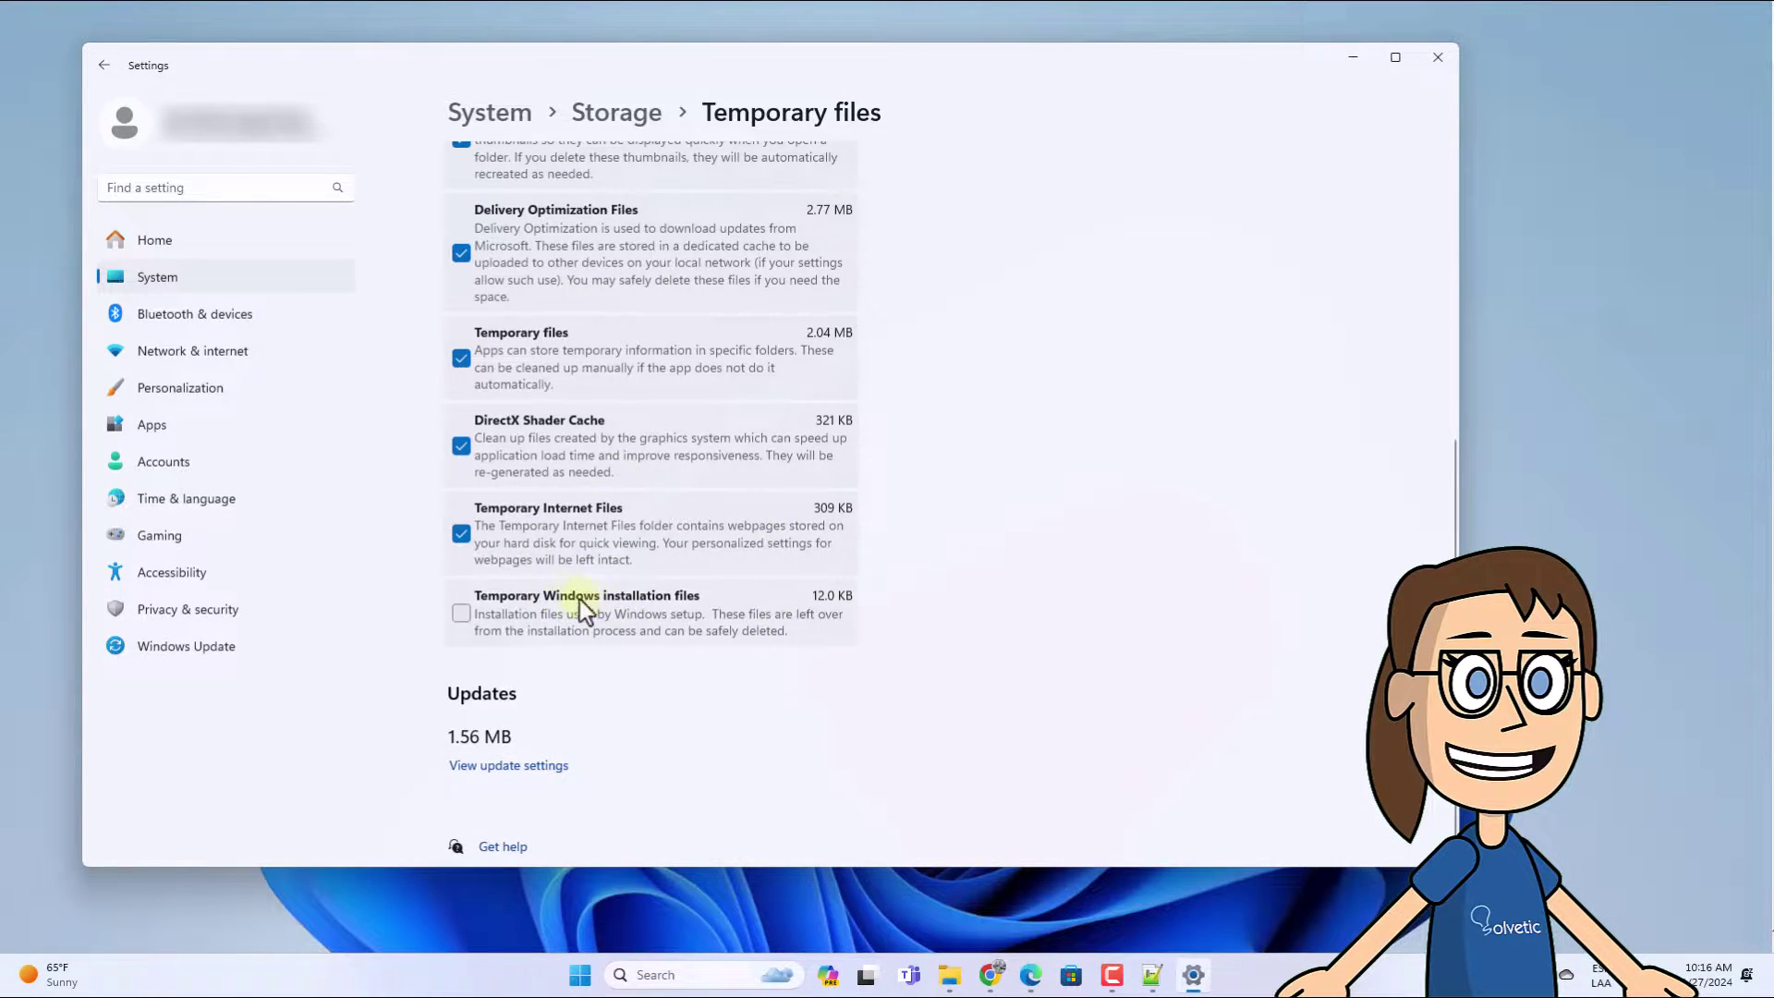
{"action": "scroll", "coordinate": [592, 587], "scroll_direction": "up", "scroll_amount": 5}
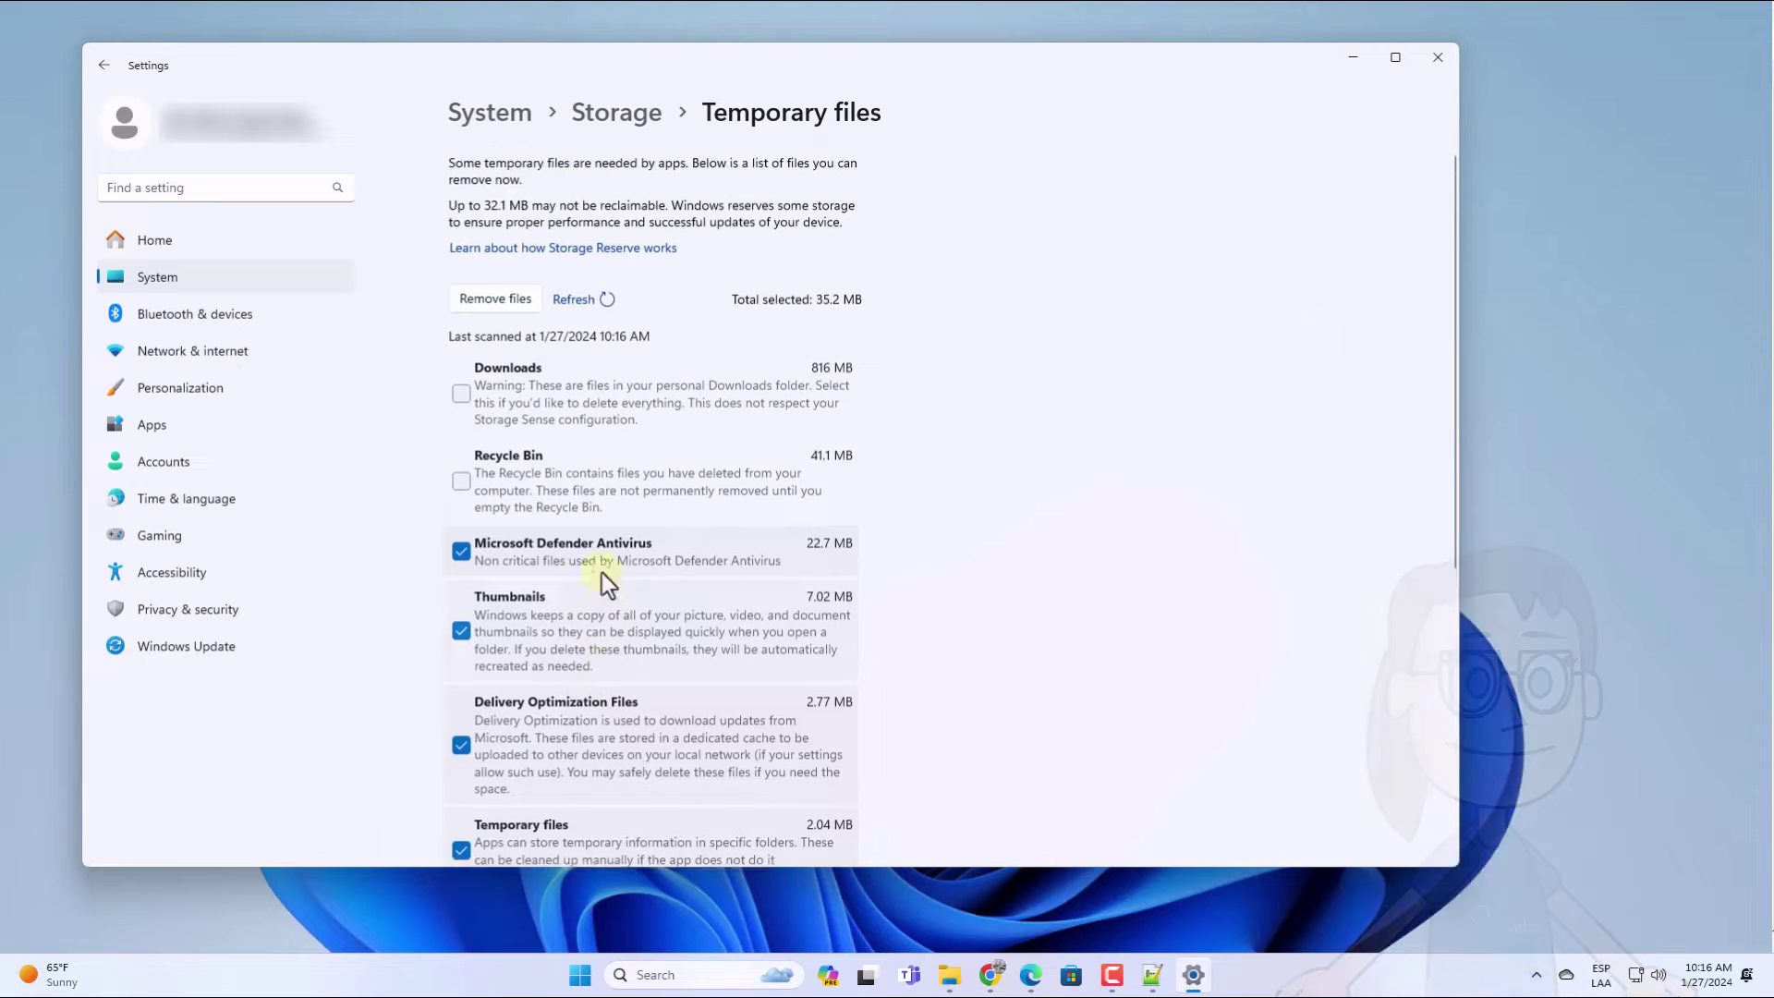
{"action": "left_click", "coordinate": [508, 305]}
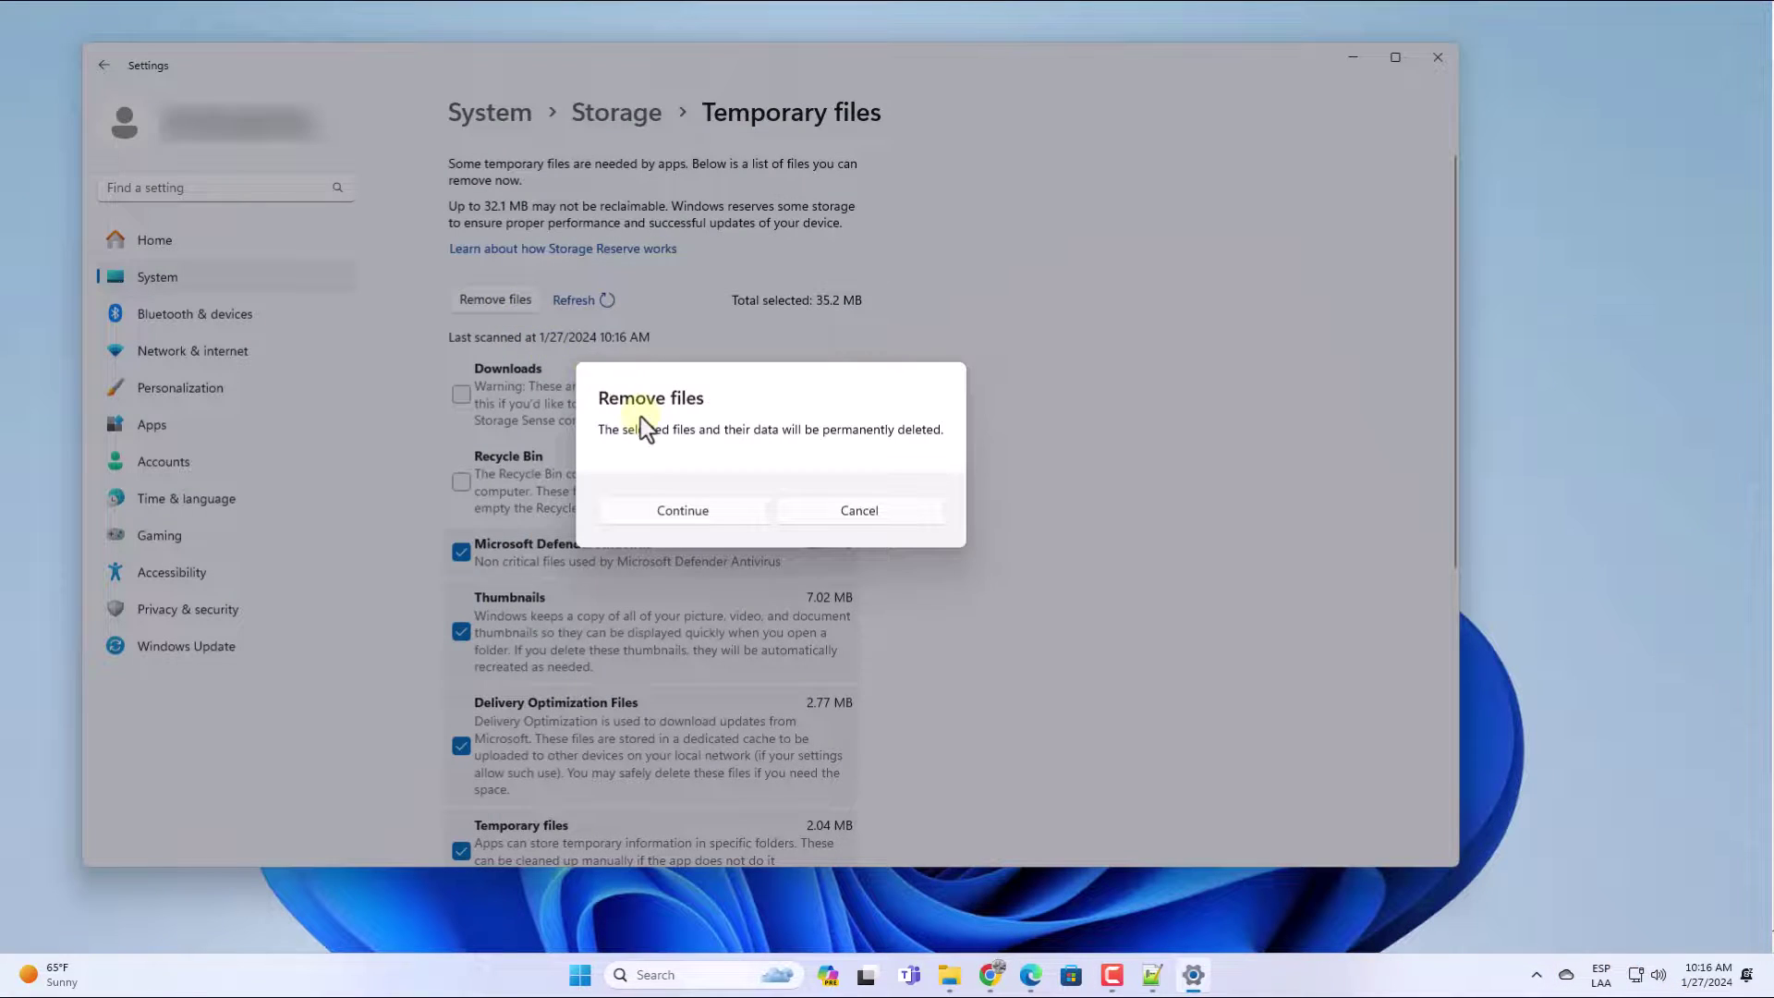
{"action": "left_click", "coordinate": [688, 512]}
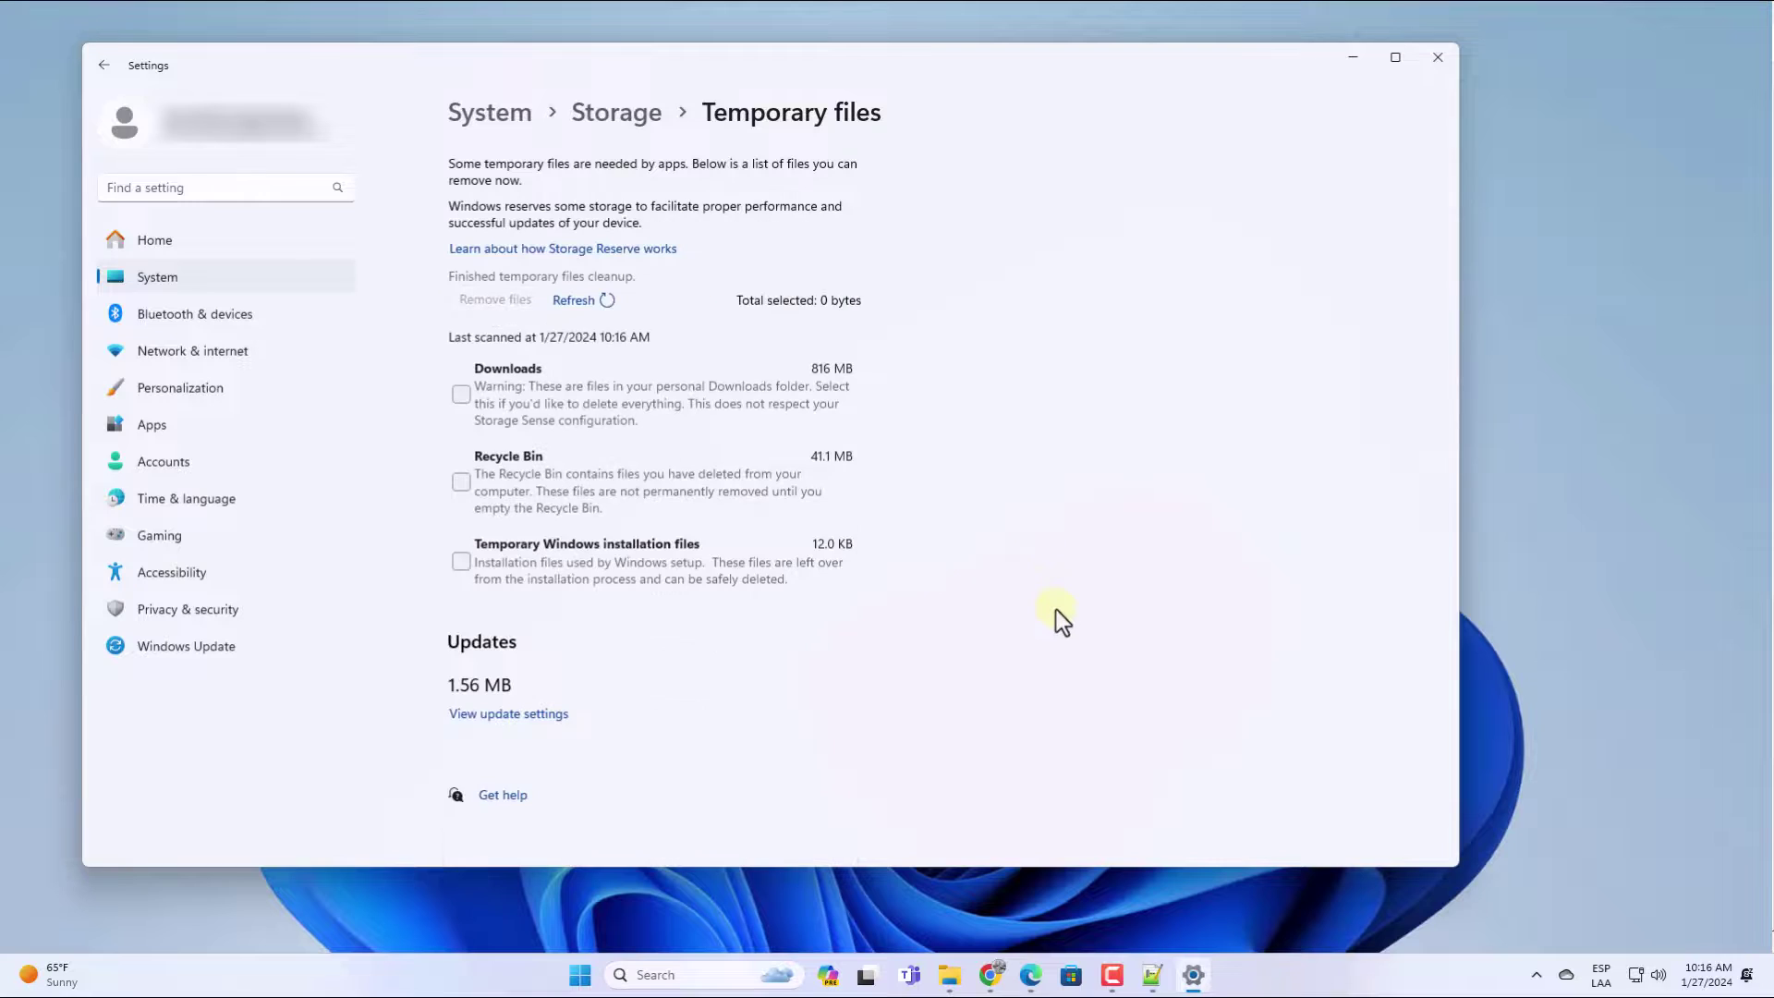
{"action": "left_click", "coordinate": [1436, 64]}
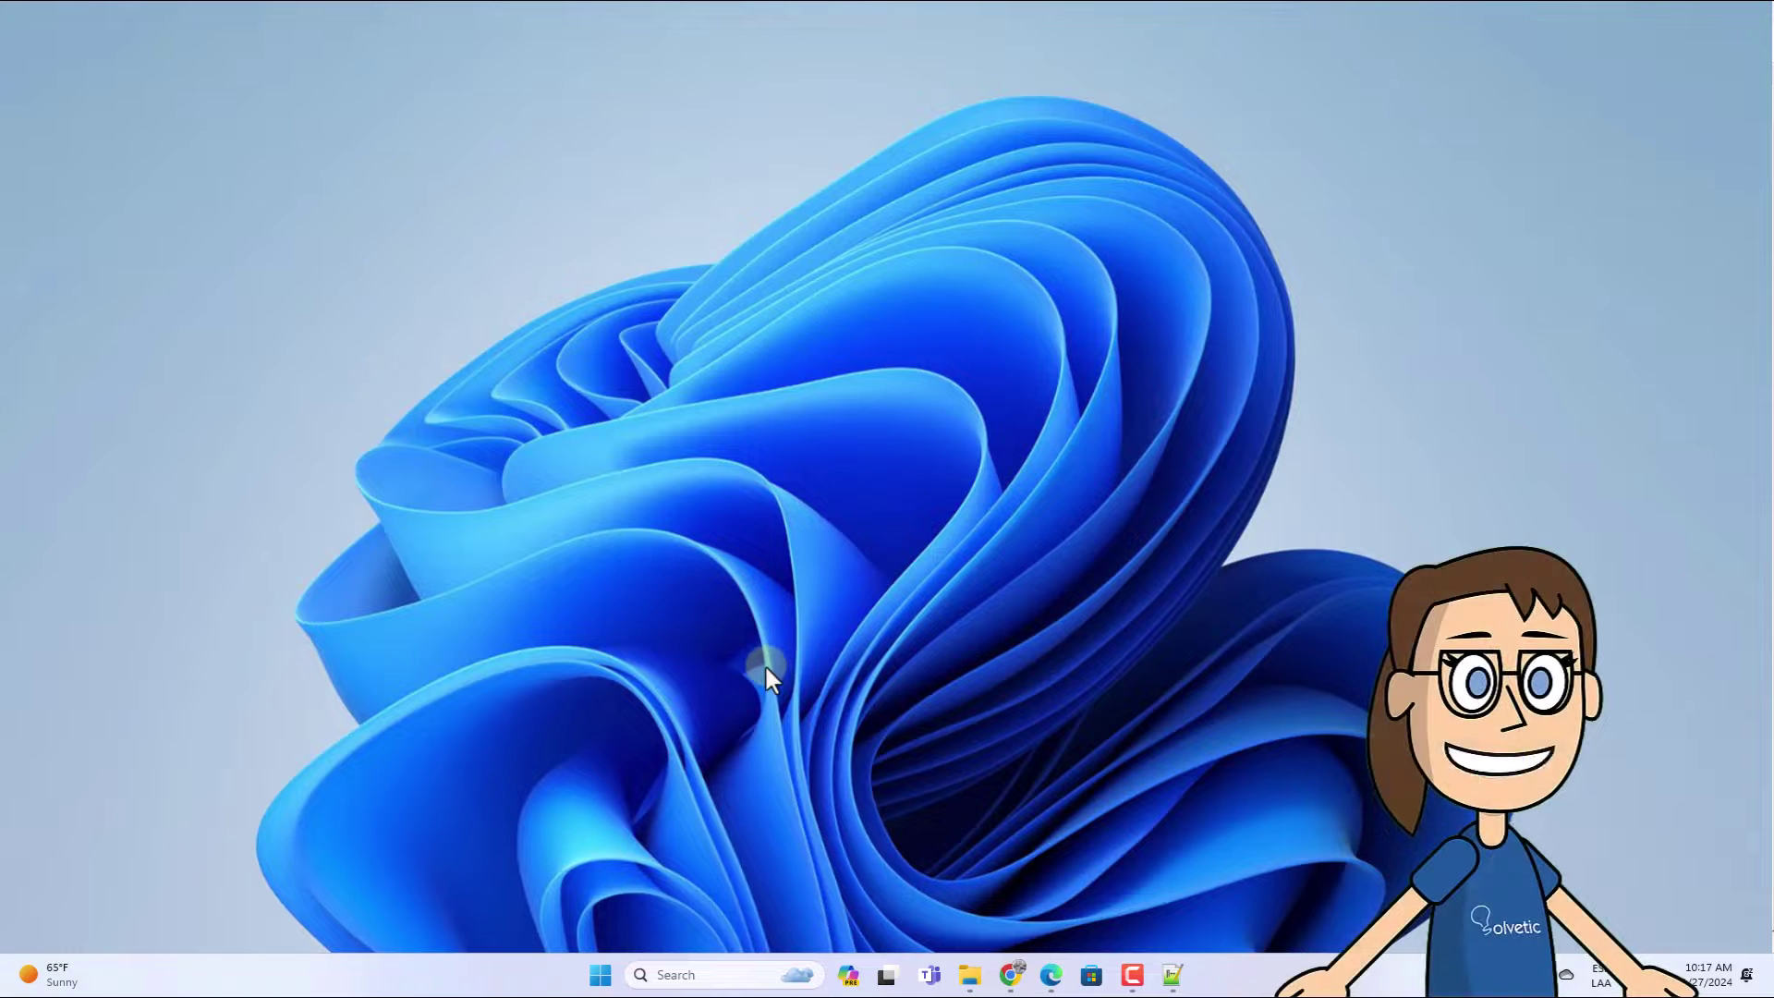
Step: Open an administrator terminal and run the system file check sfc /scannow
{"action": "right_click", "coordinate": [601, 976]}
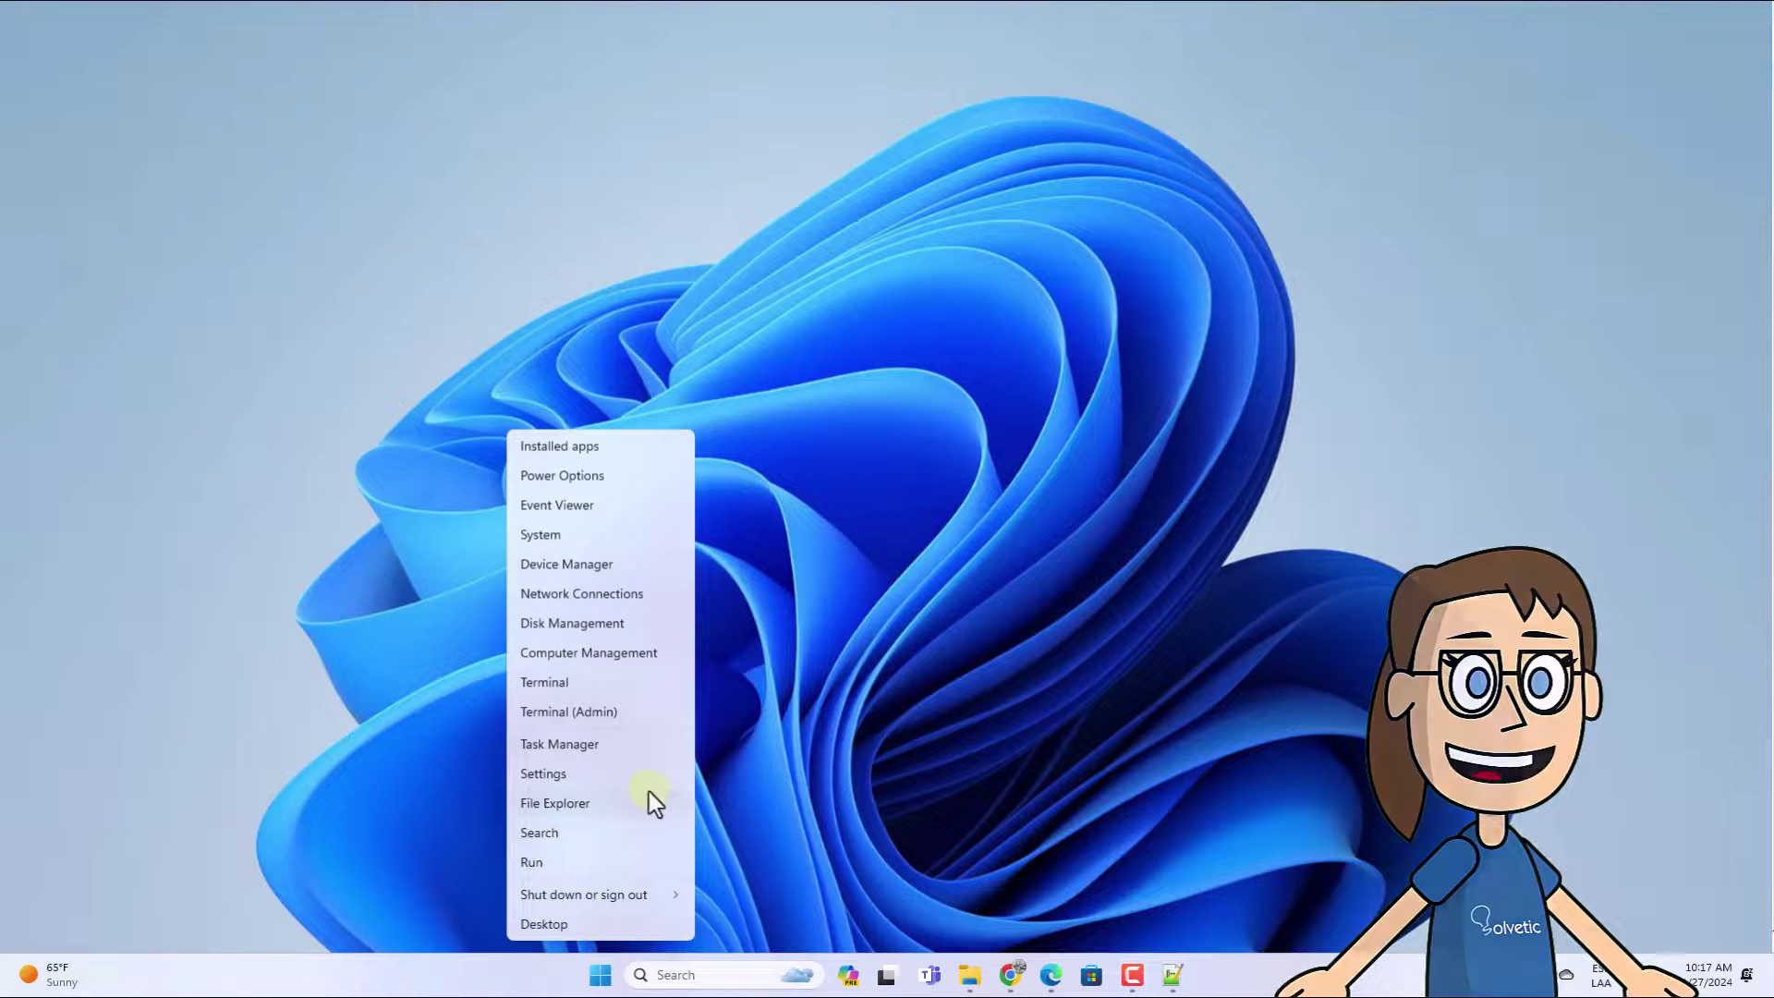
{"action": "left_click", "coordinate": [651, 717]}
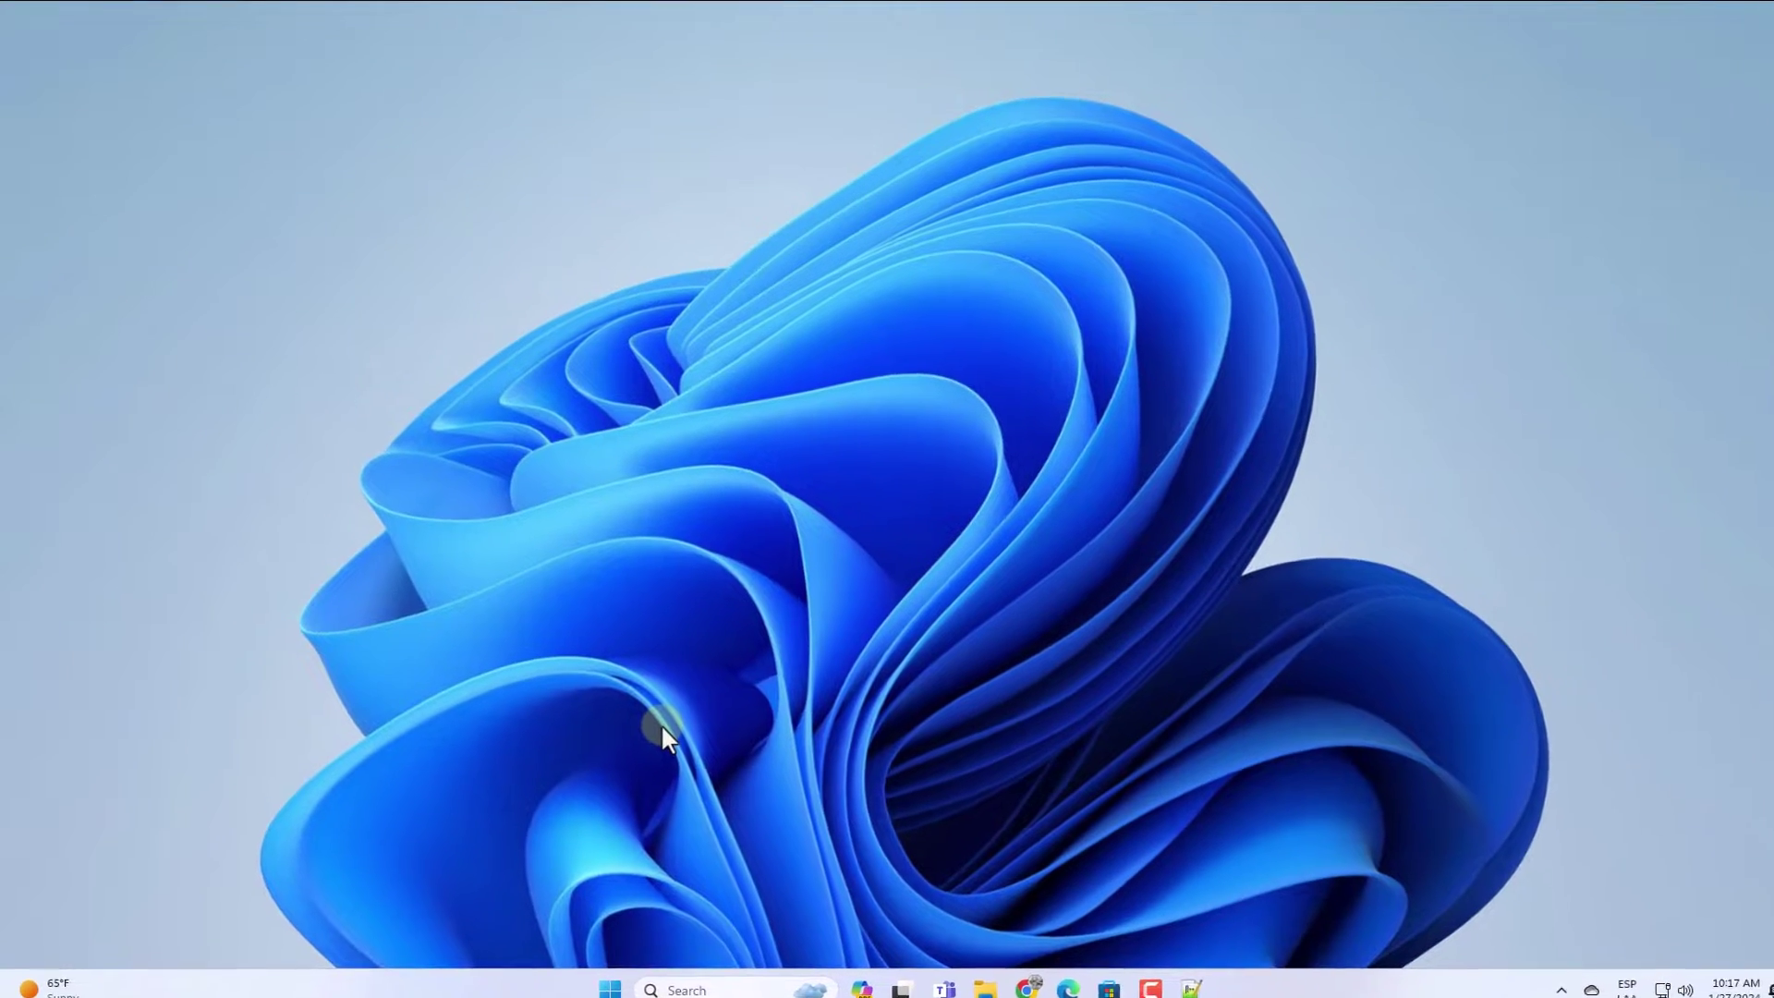
{"action": "type", "text": "sfc "}
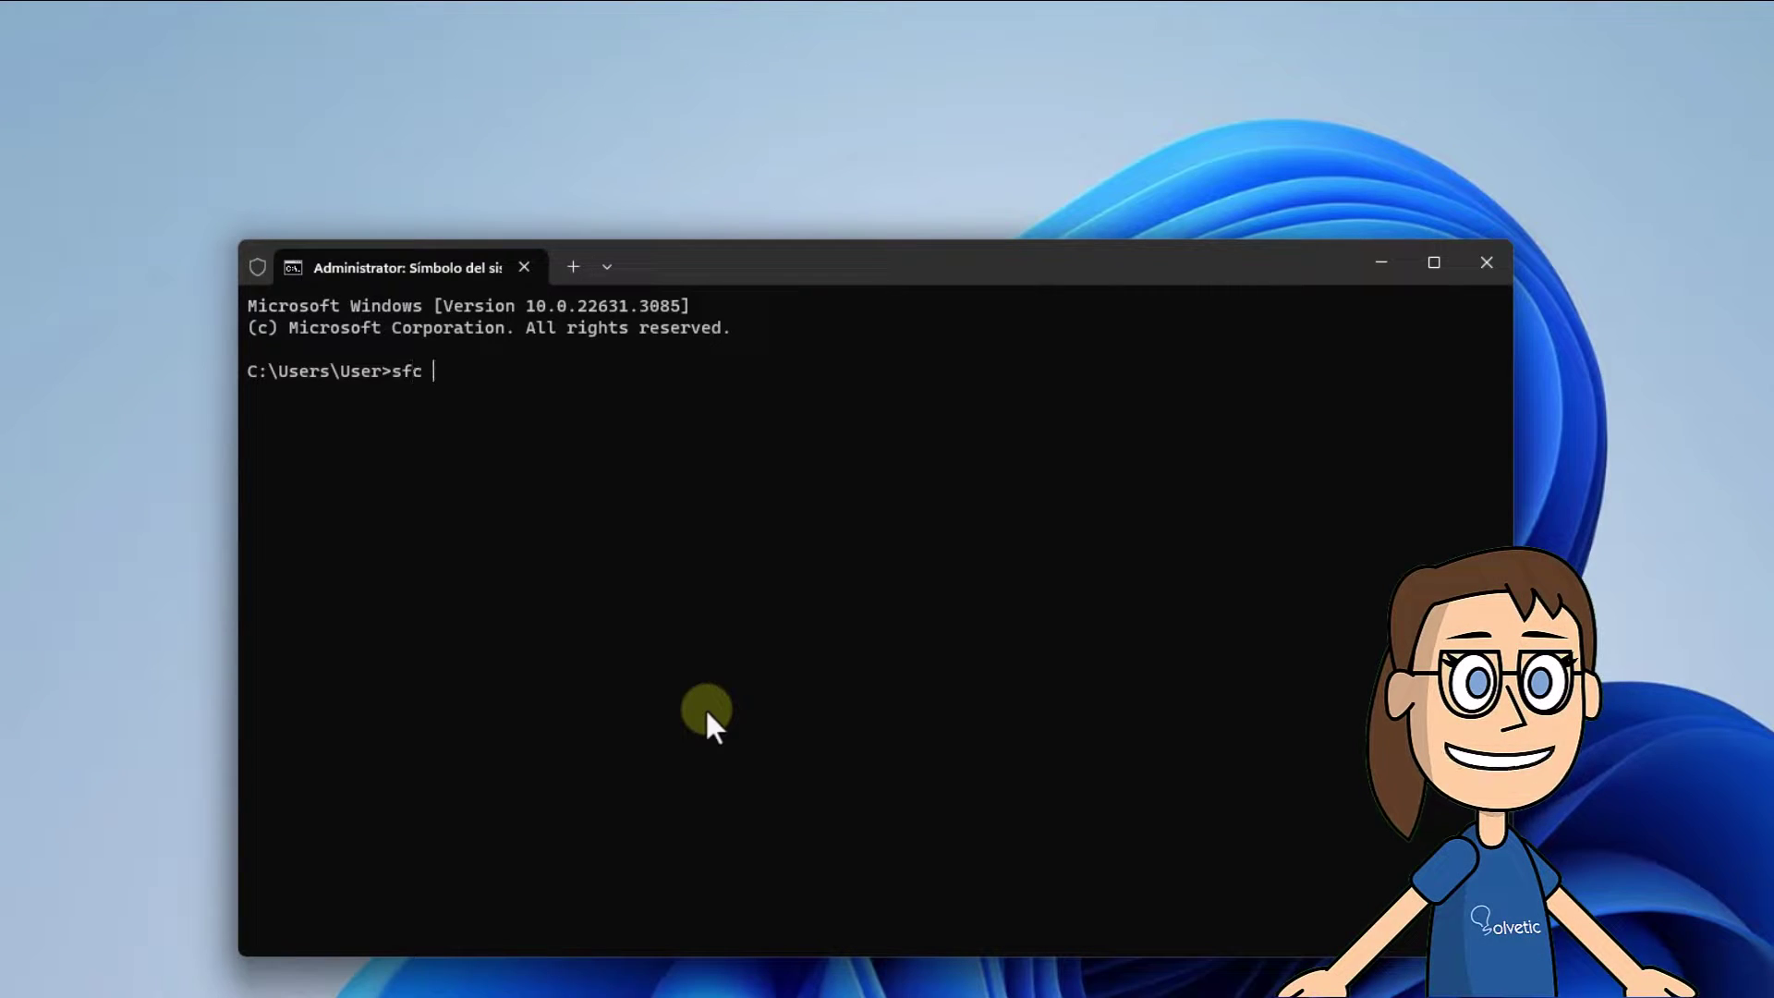
{"action": "type", "text": "/scanno"}
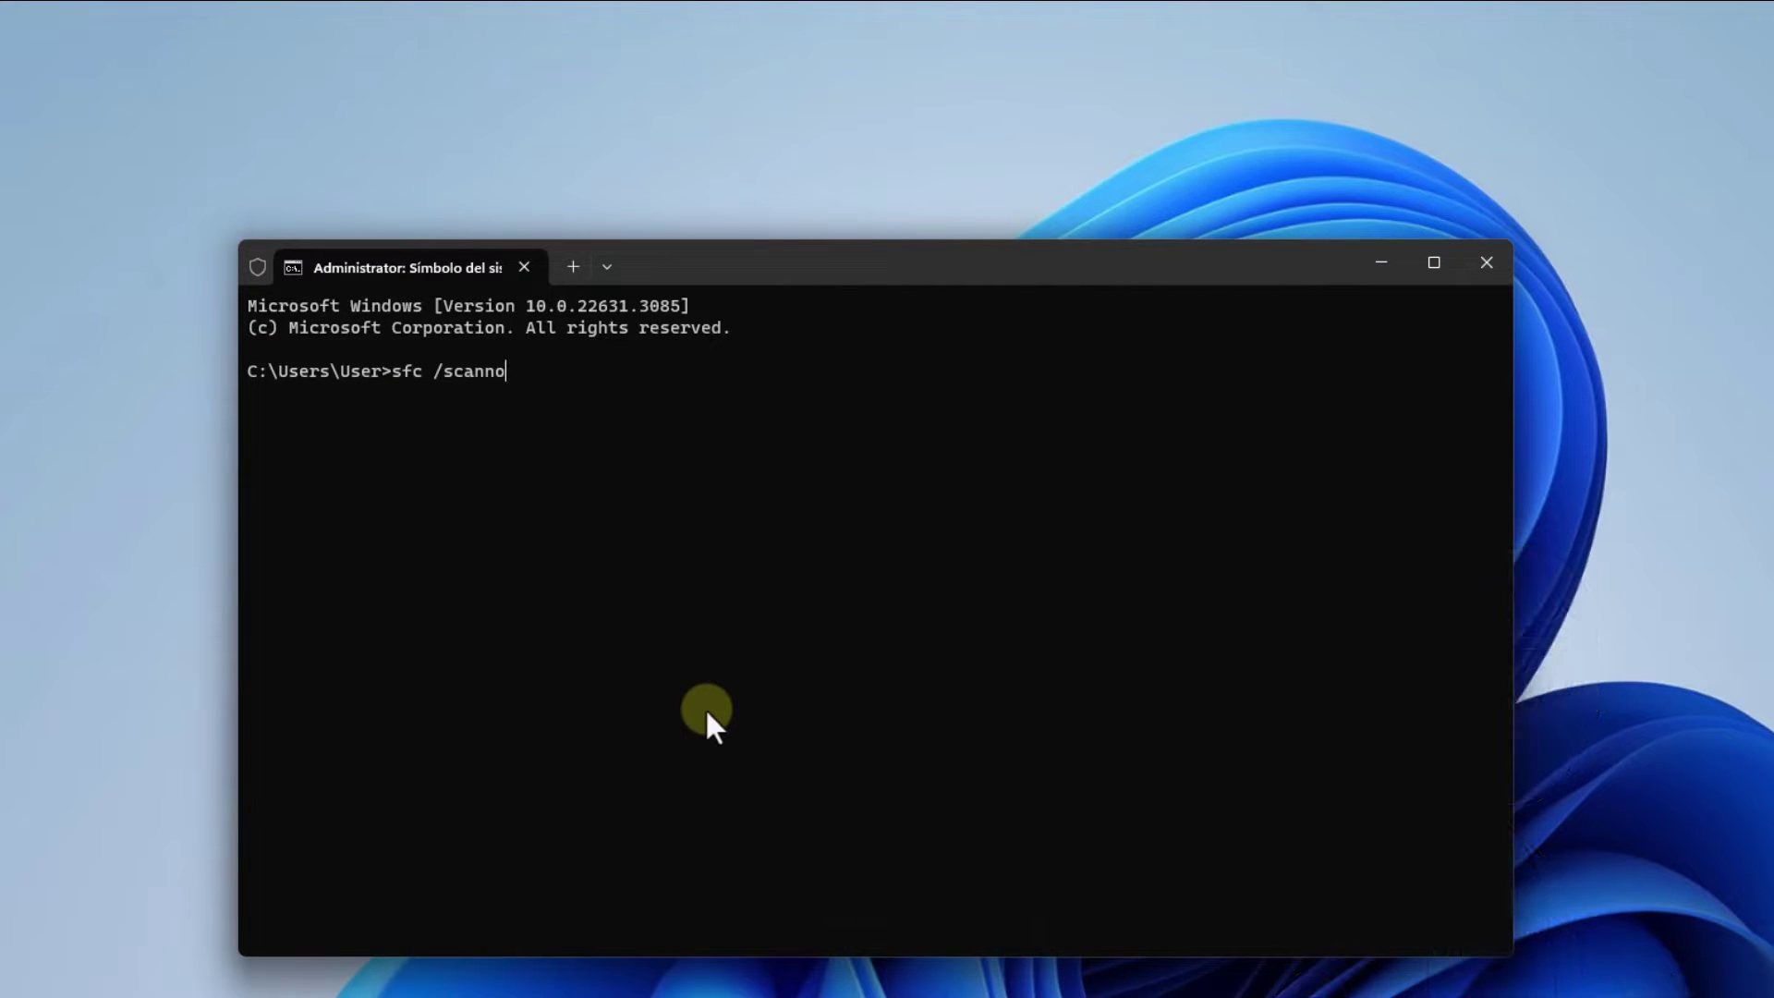
{"action": "type", "text": "w"}
{"action": "key", "text": "Return"}
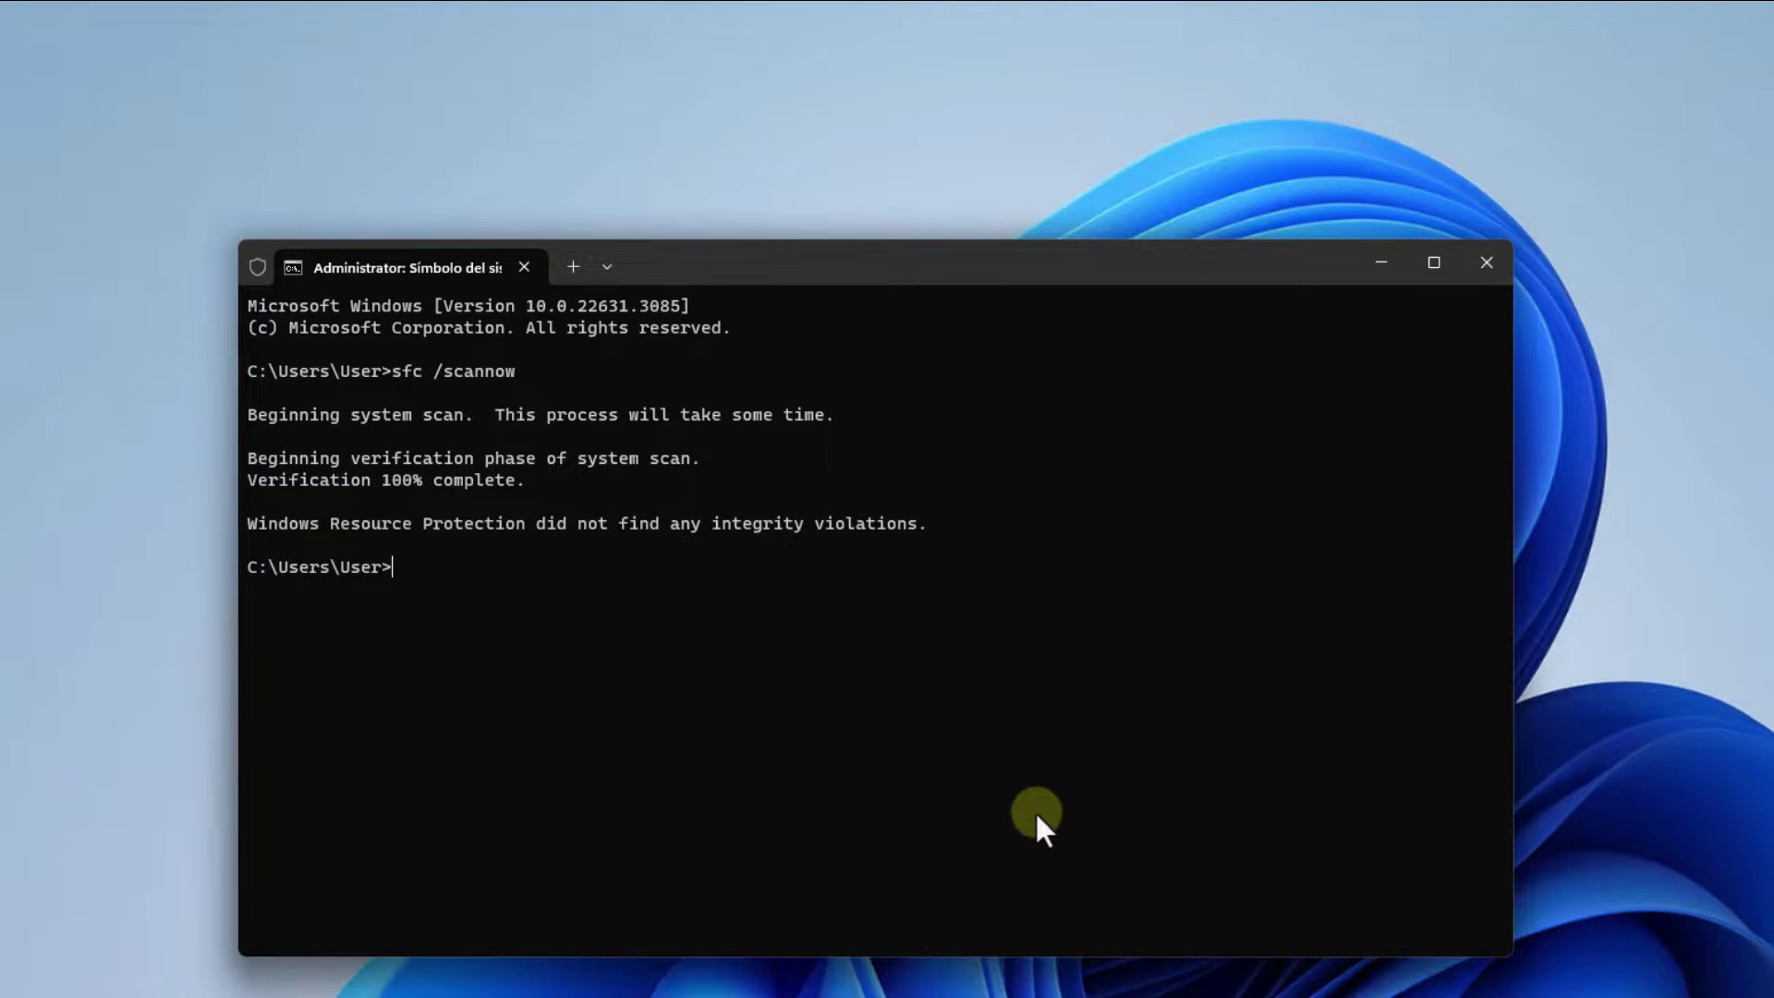
Step: Clear the terminal output with cls and end the session with exit
{"action": "type", "text": "cls"}
{"action": "key", "text": "Return"}
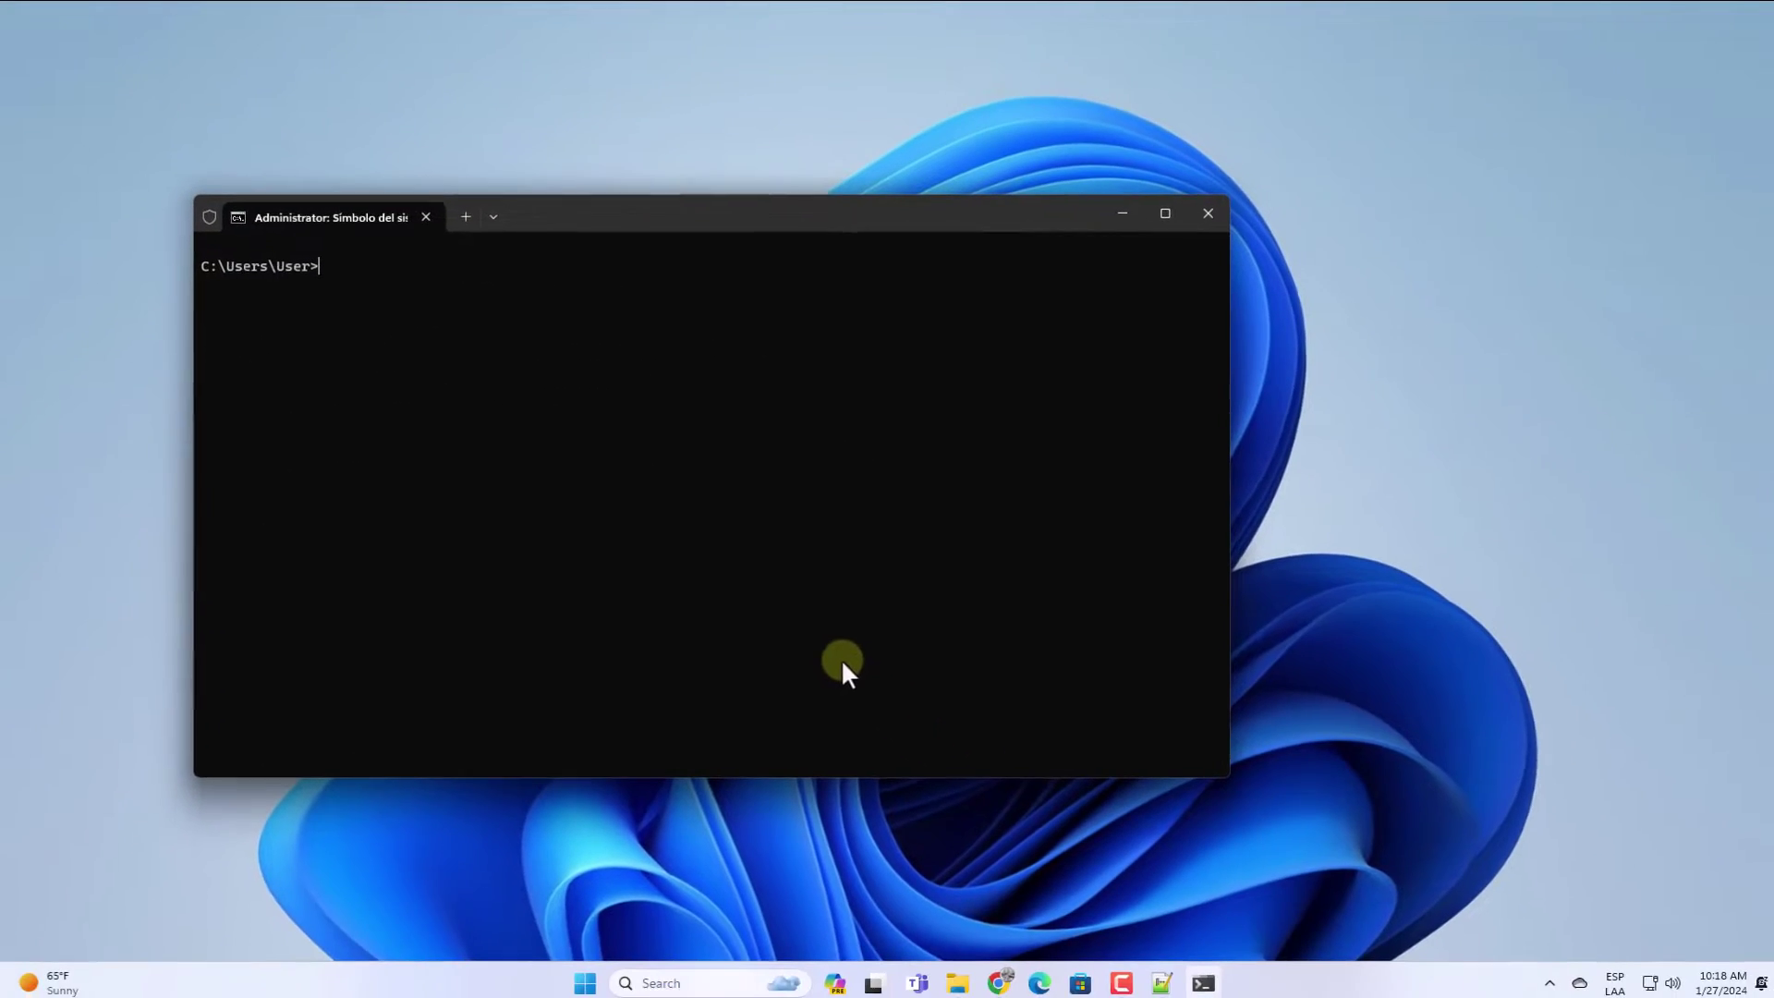
{"action": "type", "text": "exit"}
{"action": "key", "text": "Return"}
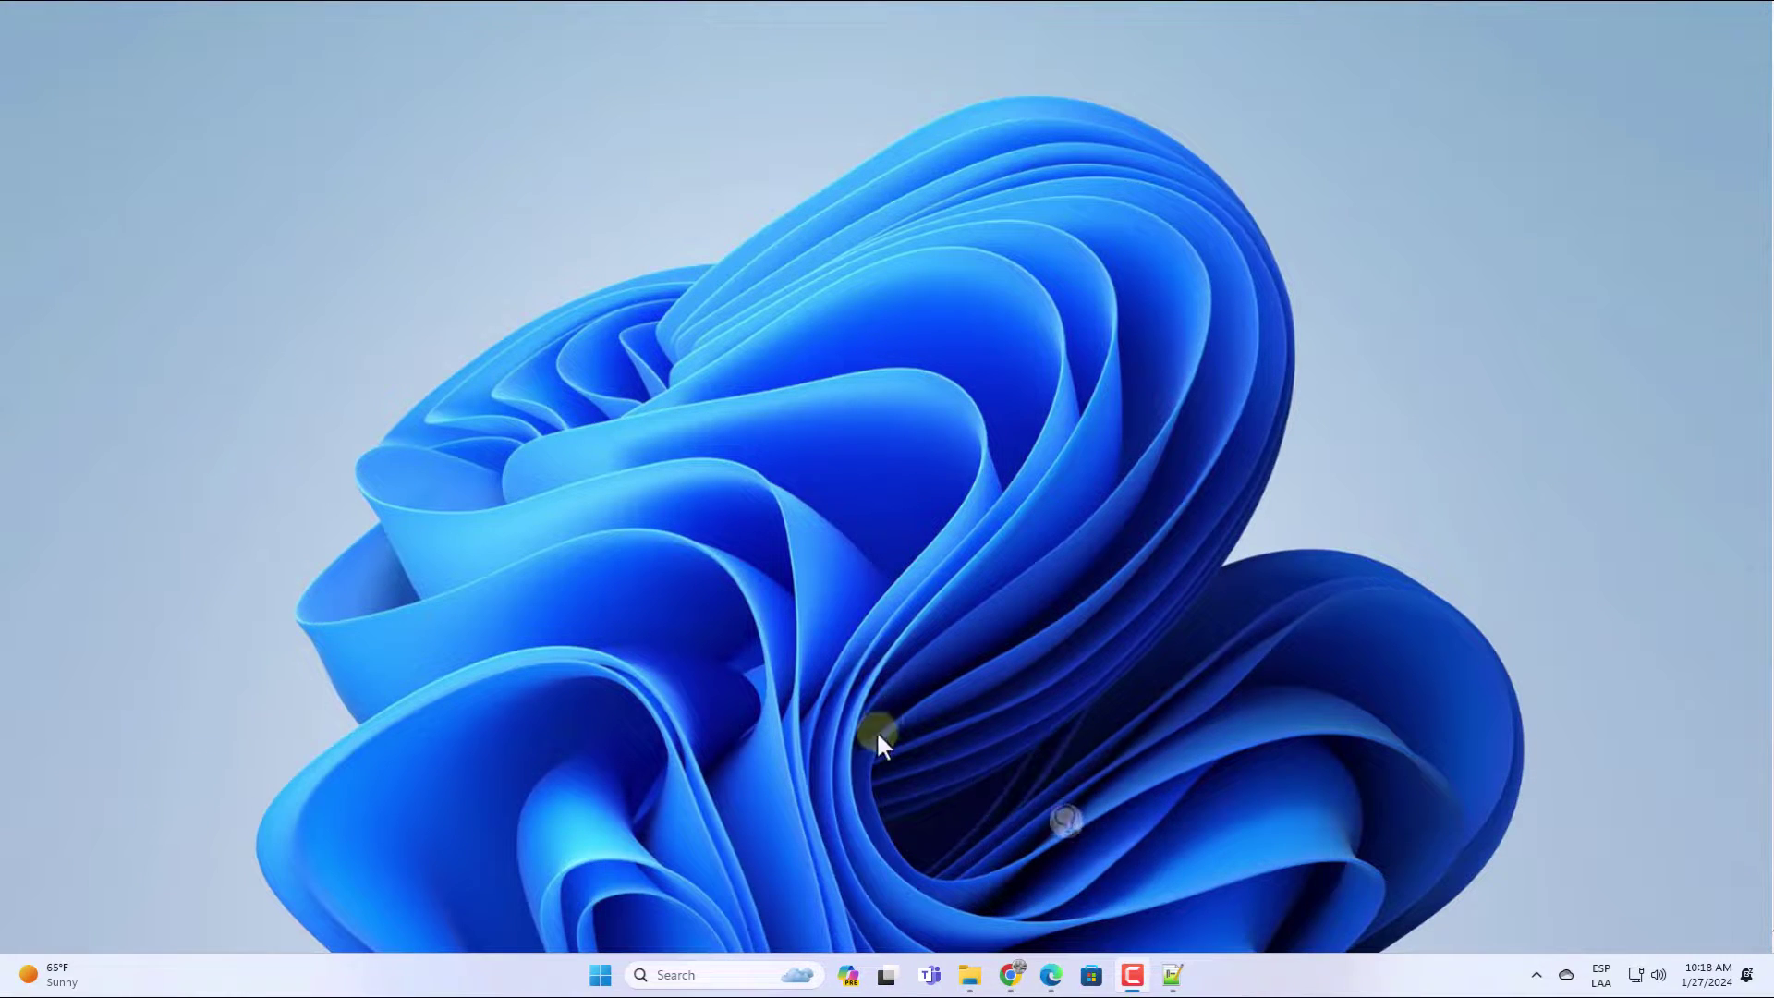
Step: Examine the running processes and the CPU performance graph in Task Manager, and close it
{"action": "right_click", "coordinate": [601, 975]}
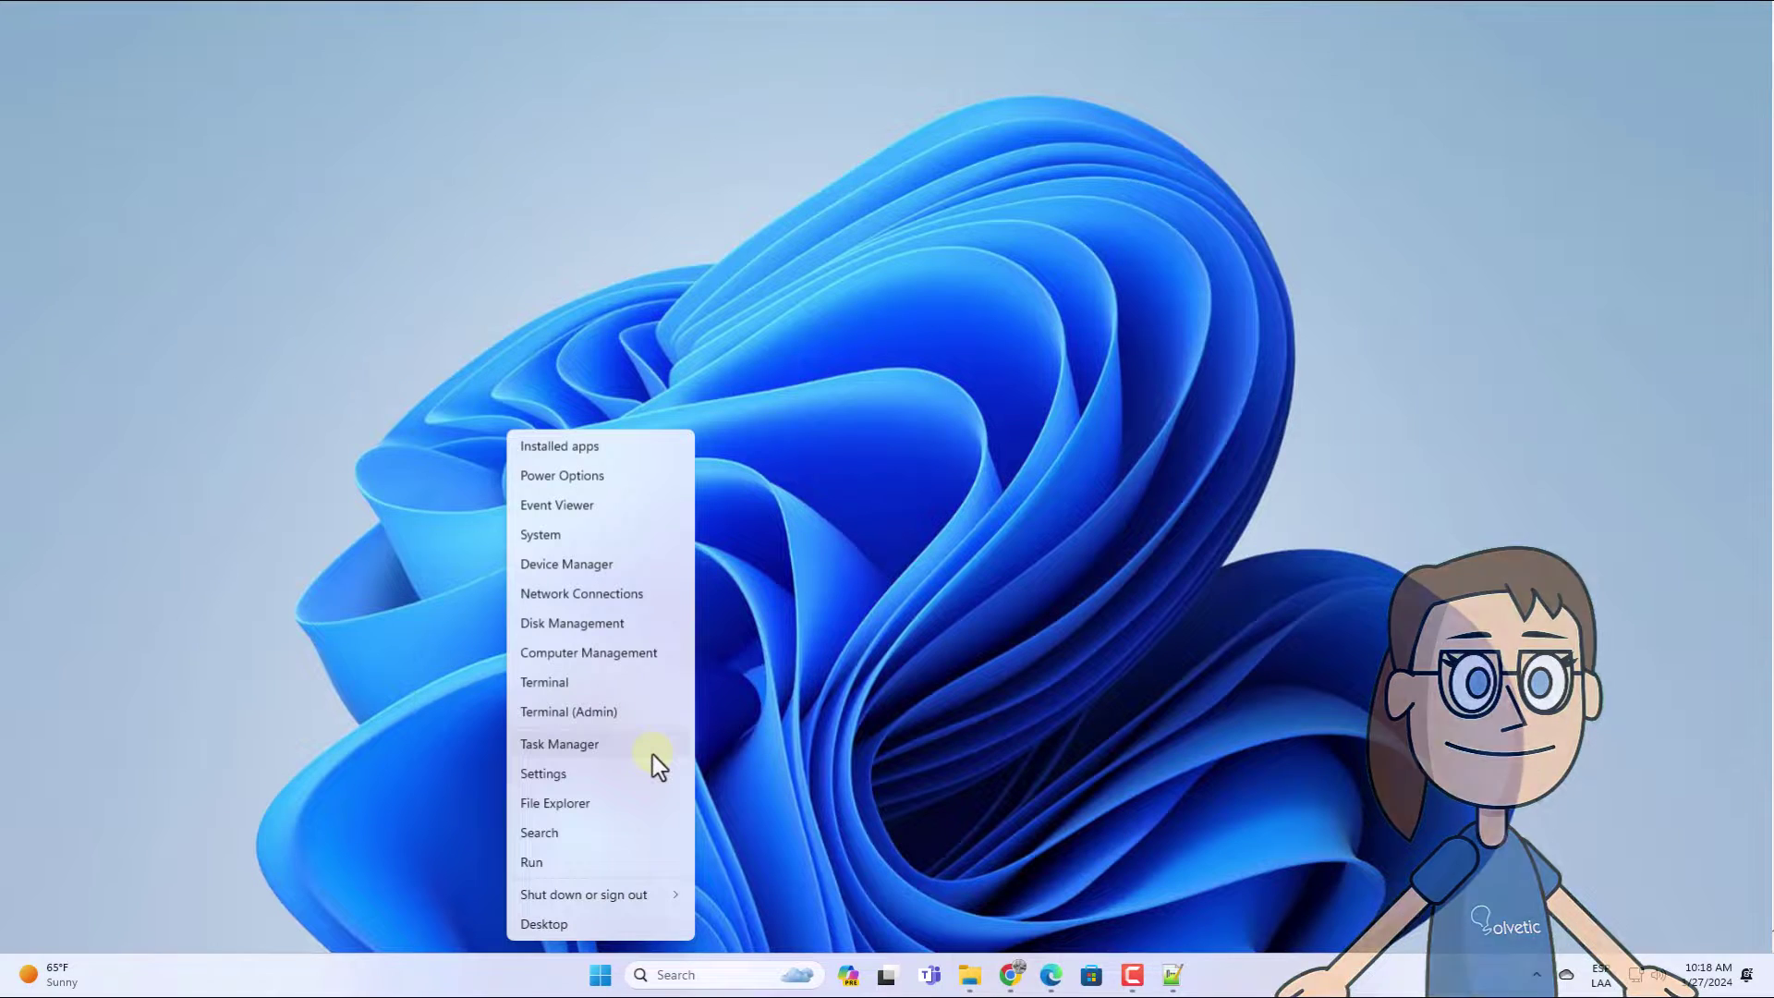
{"action": "left_click", "coordinate": [652, 756]}
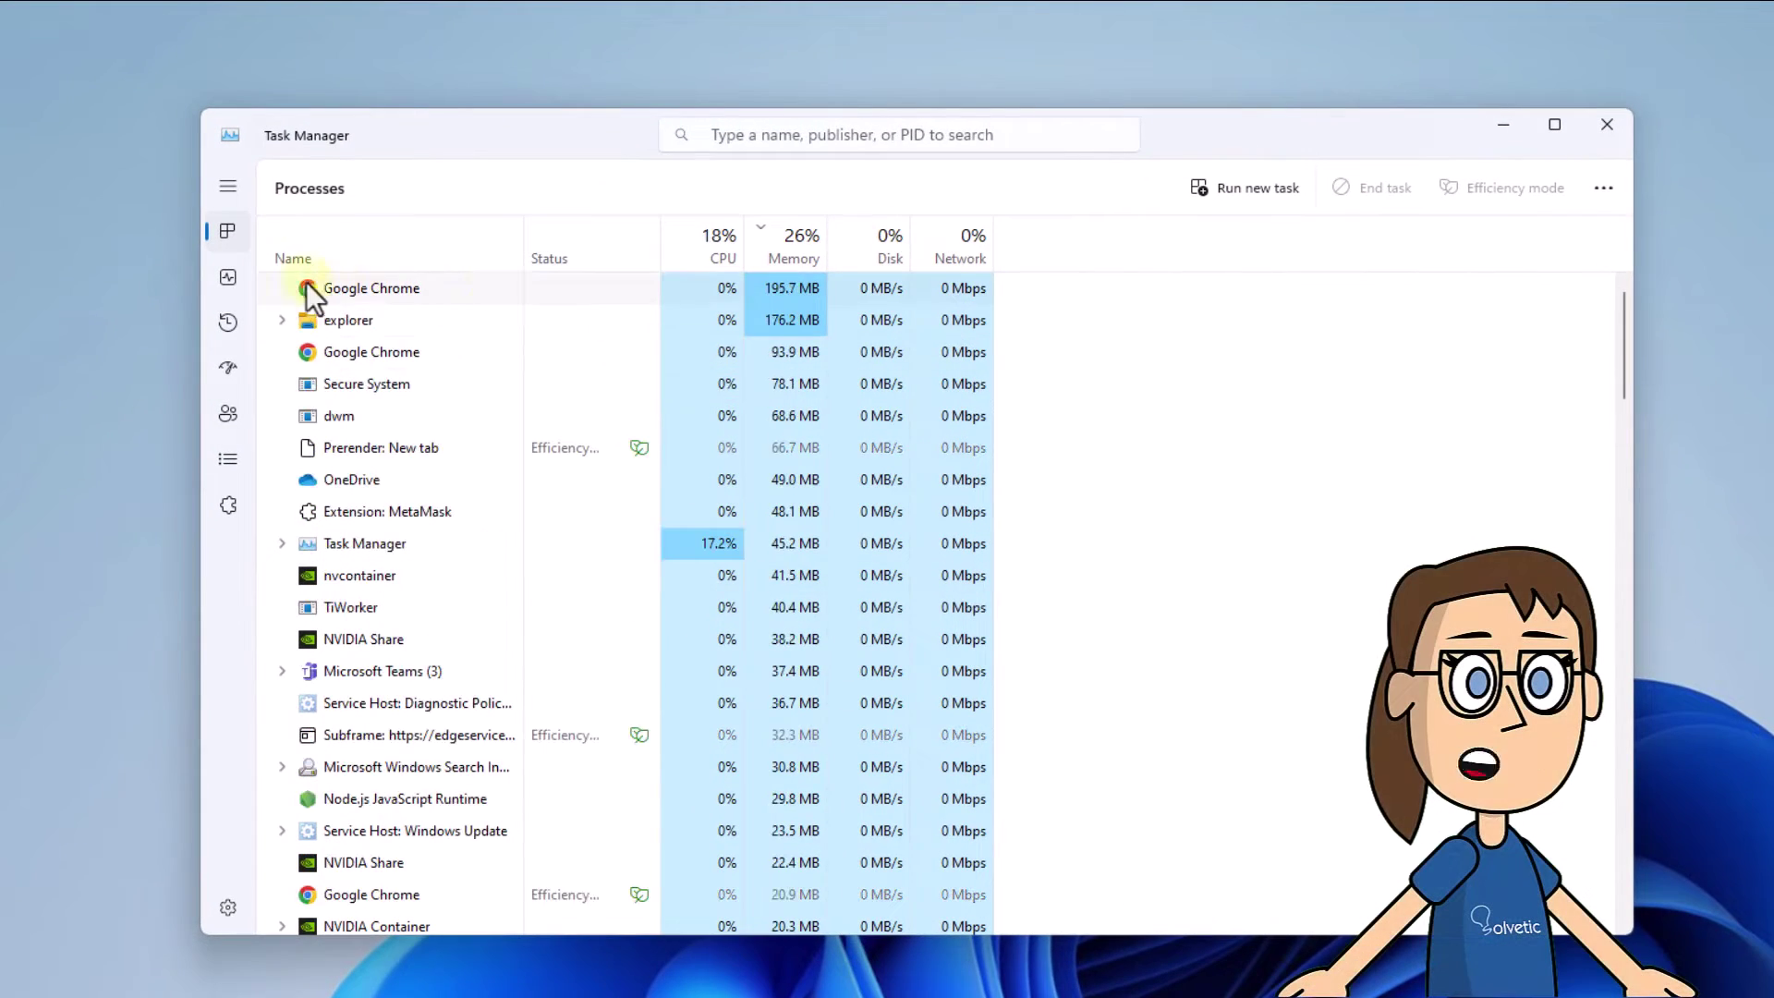
{"action": "left_click", "coordinate": [229, 279]}
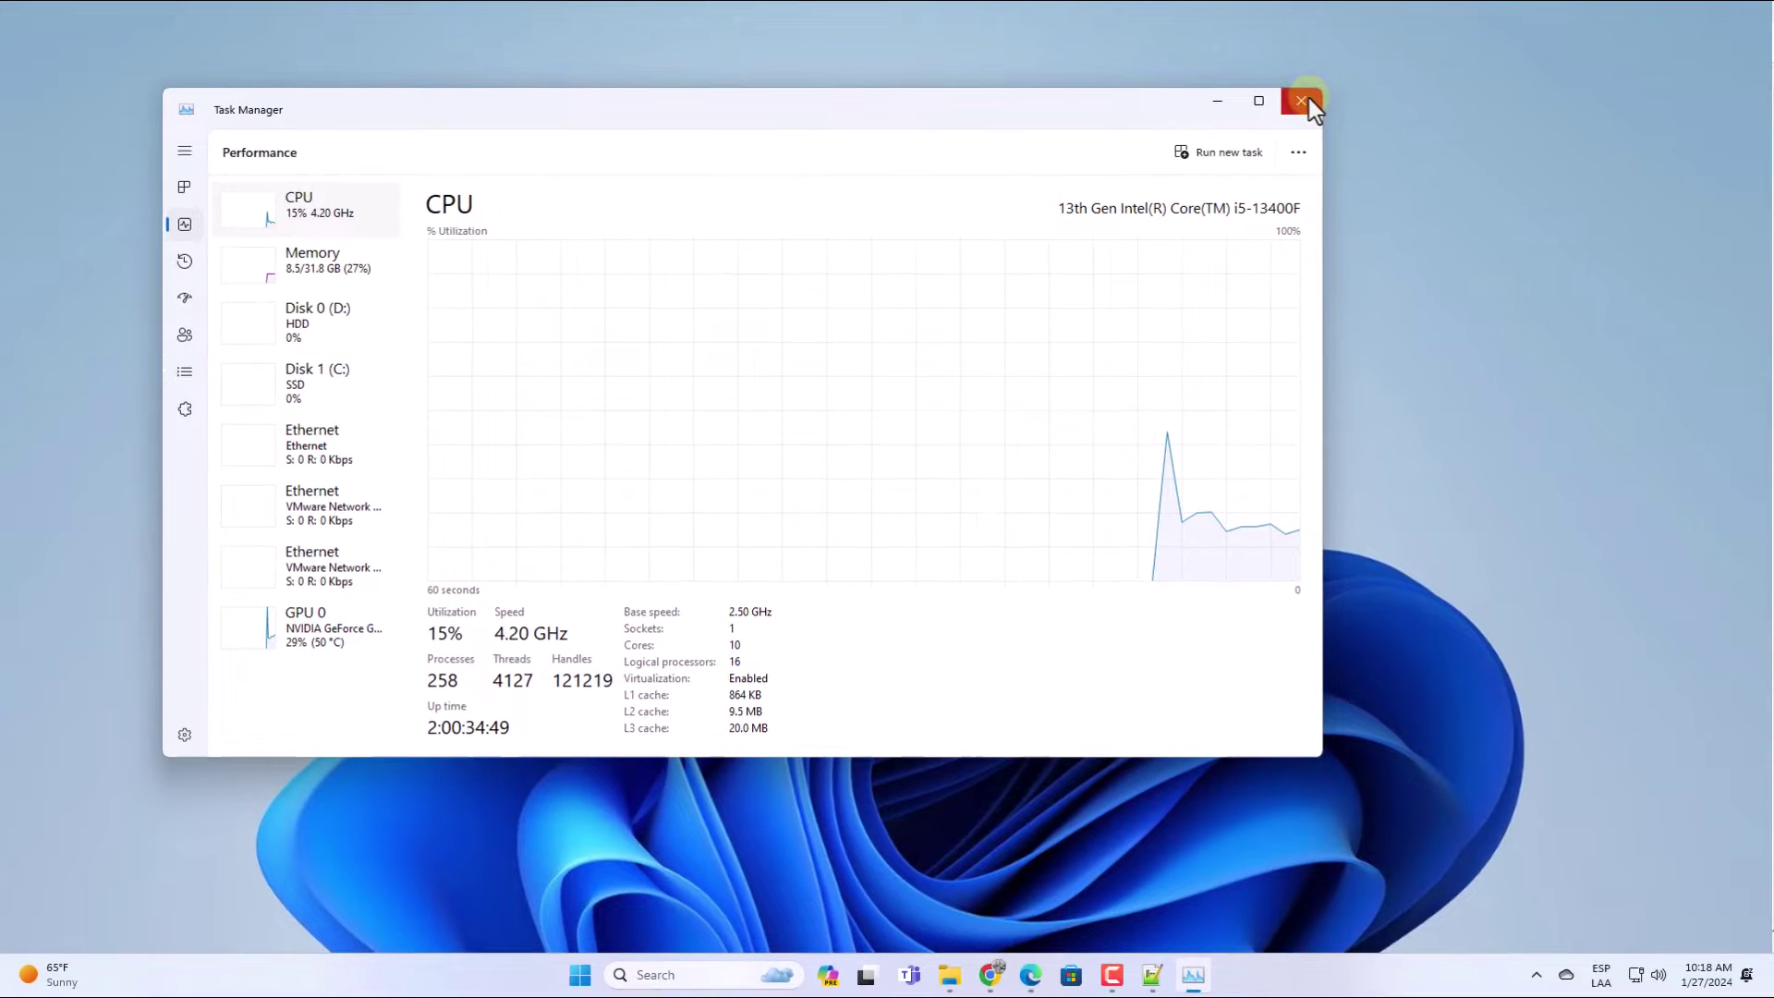
{"action": "left_click", "coordinate": [1607, 124]}
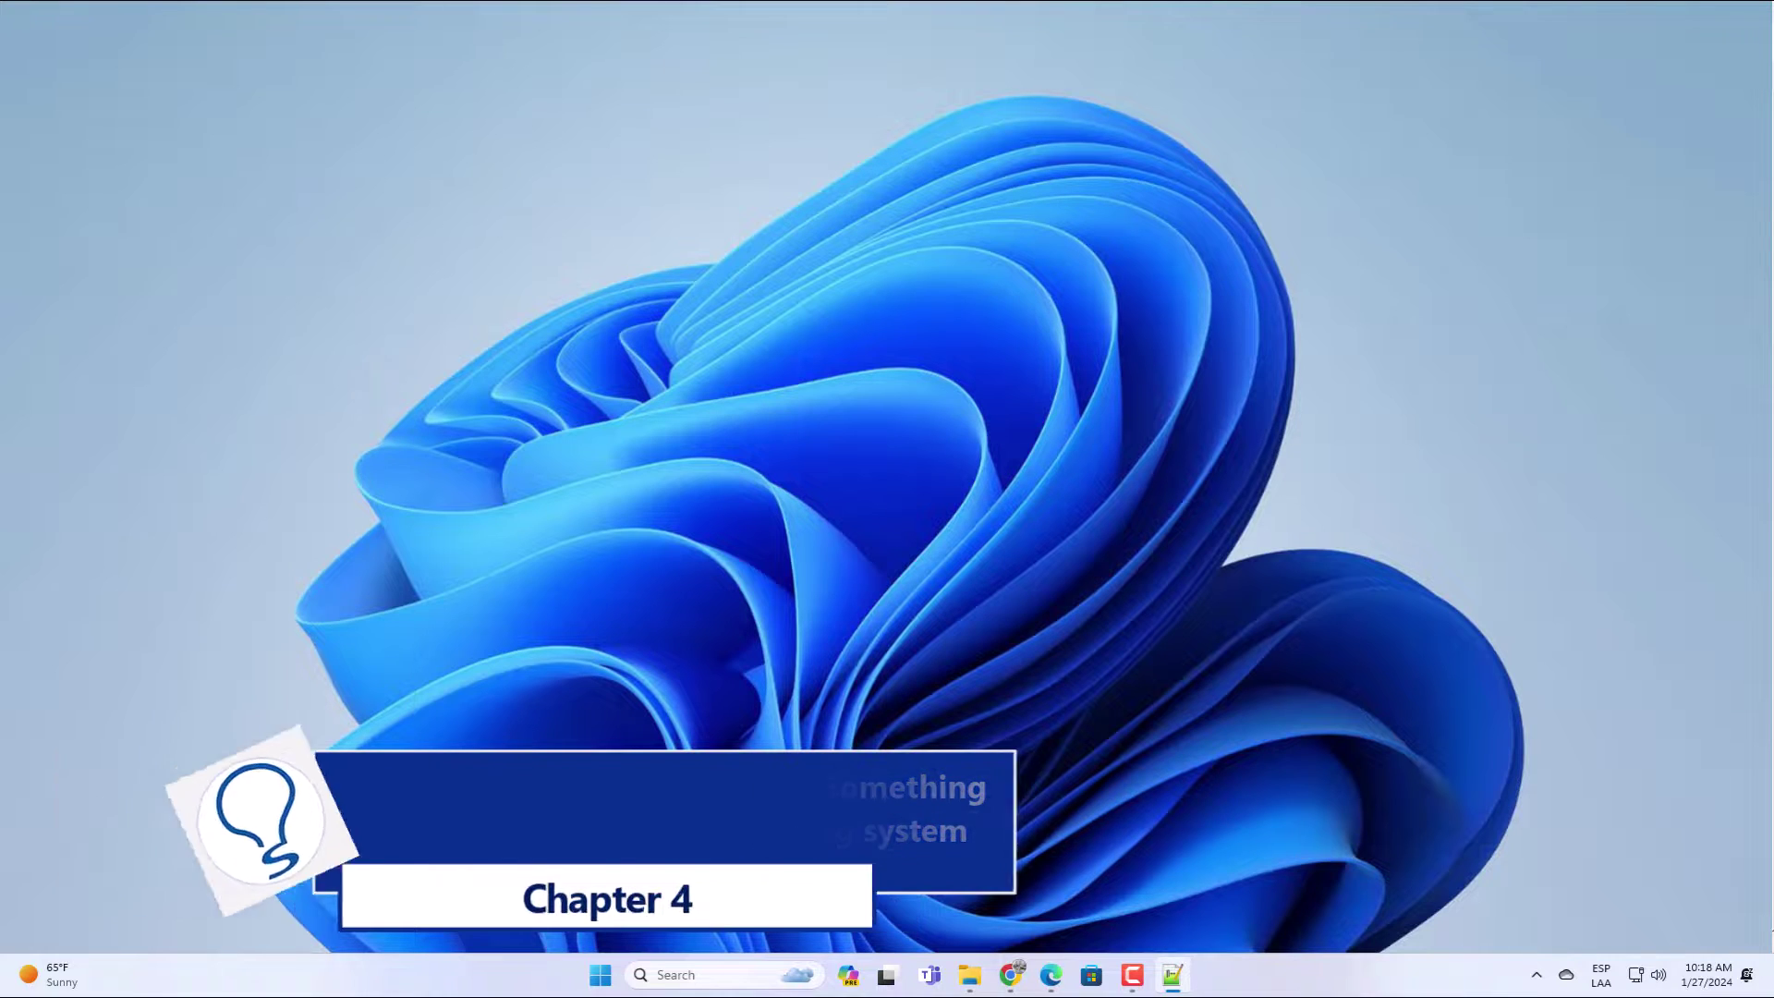
Step: Check for new Windows updates in Settings and close the window
{"action": "left_click", "coordinate": [601, 975]}
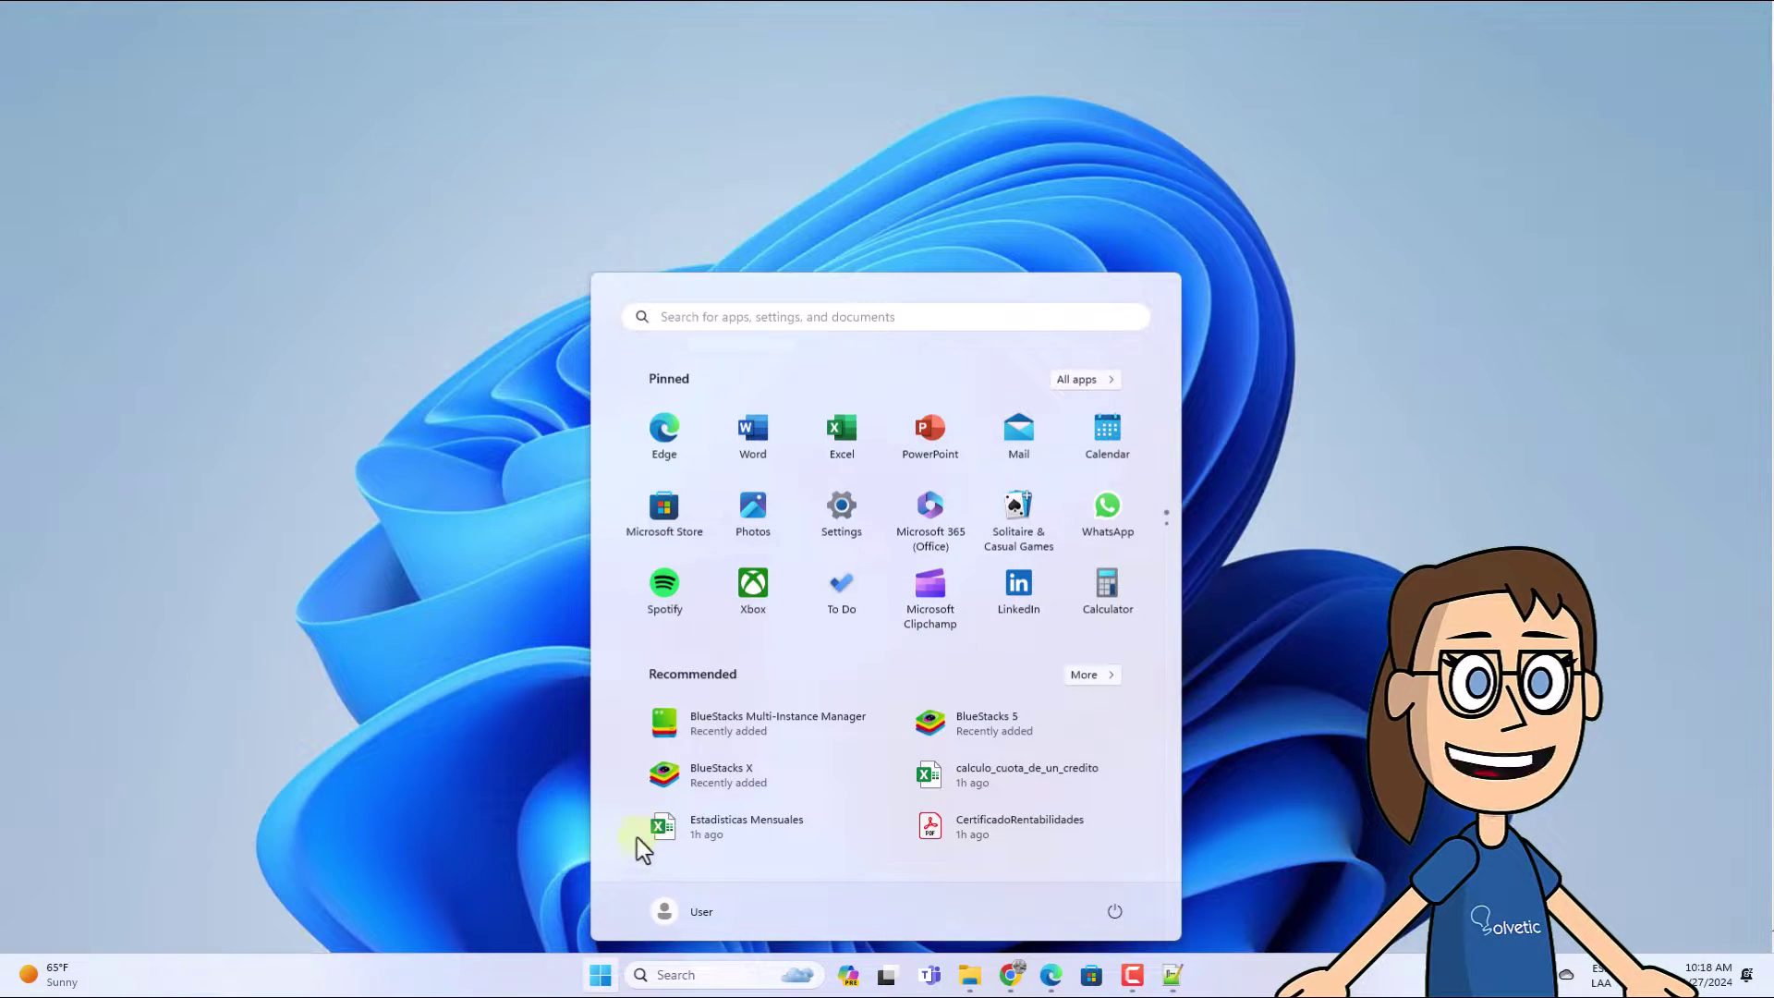
{"action": "left_click", "coordinate": [850, 516]}
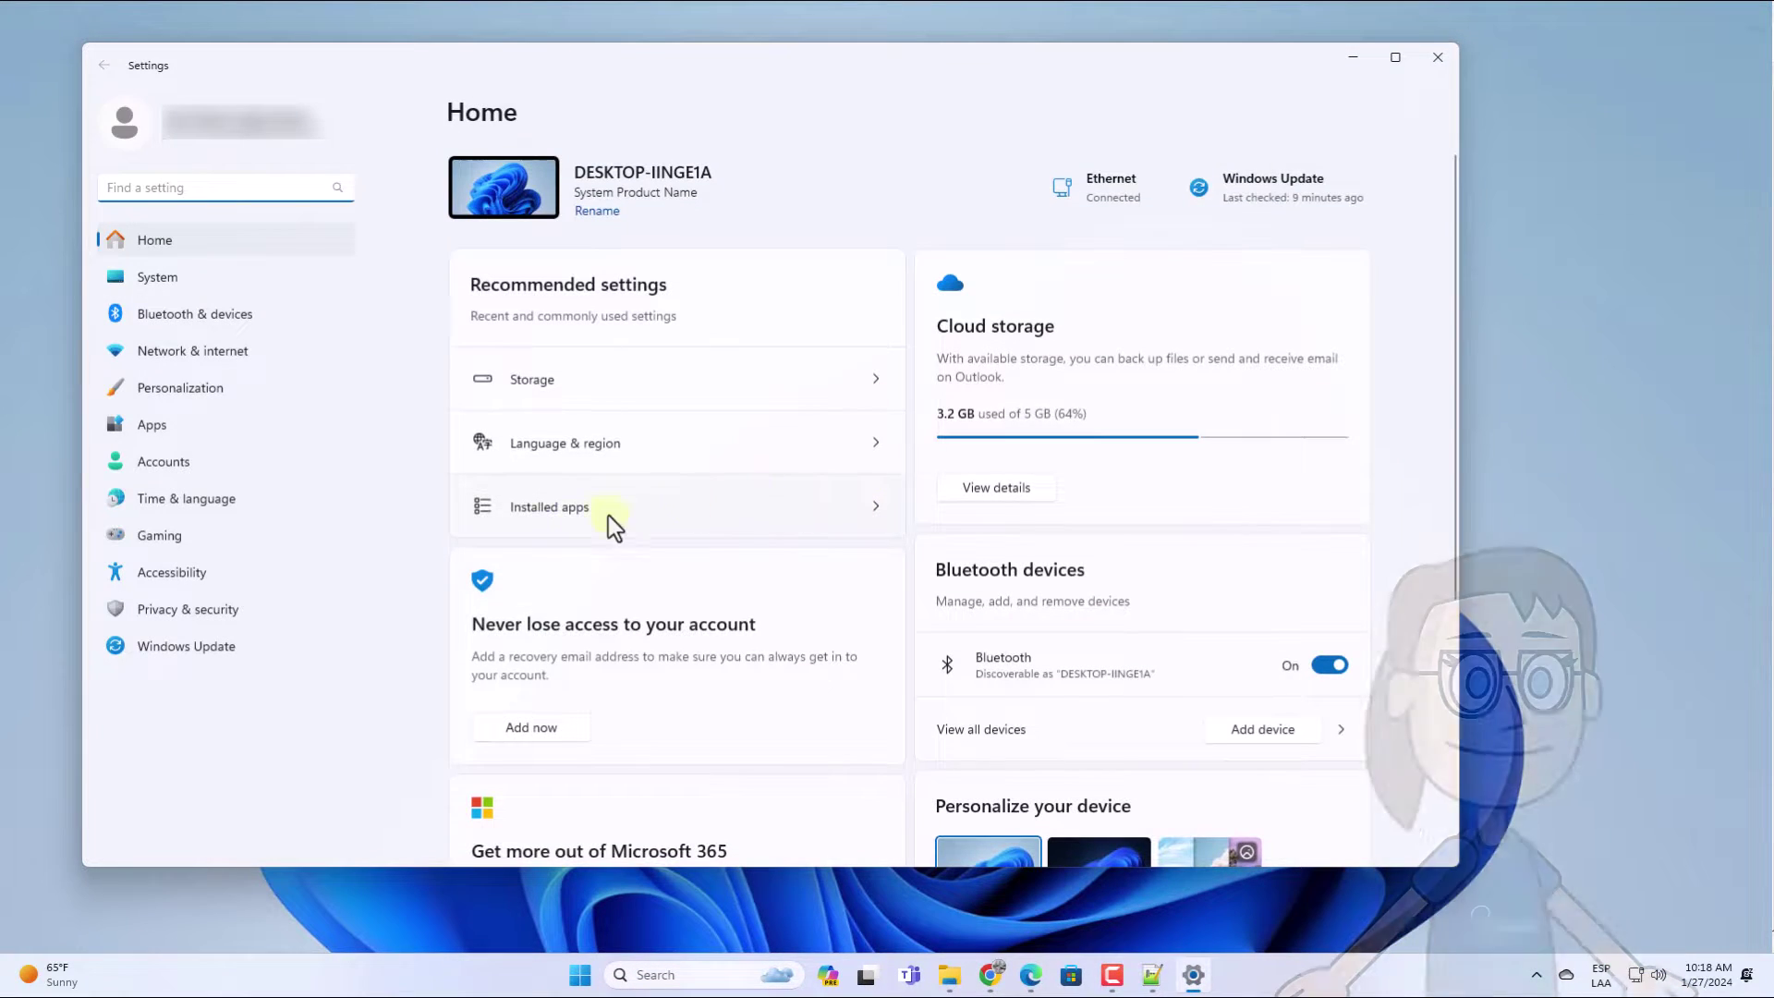
{"action": "left_click", "coordinate": [264, 646]}
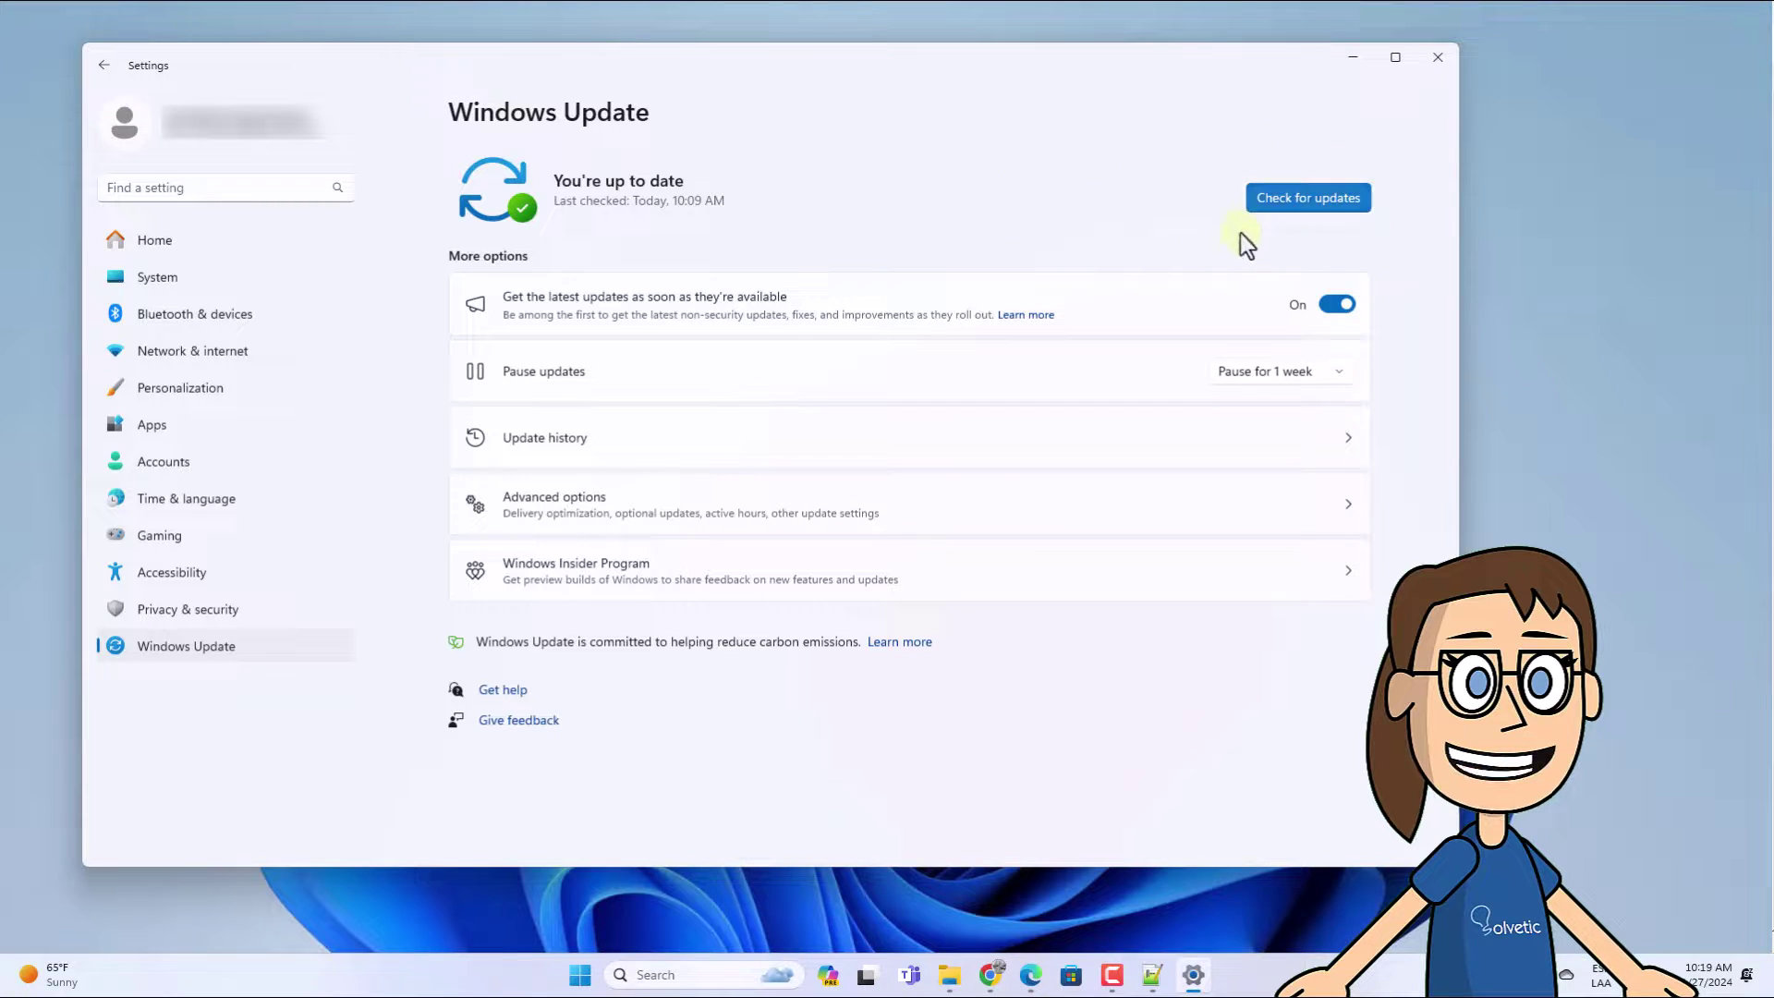
{"action": "left_click", "coordinate": [1276, 198]}
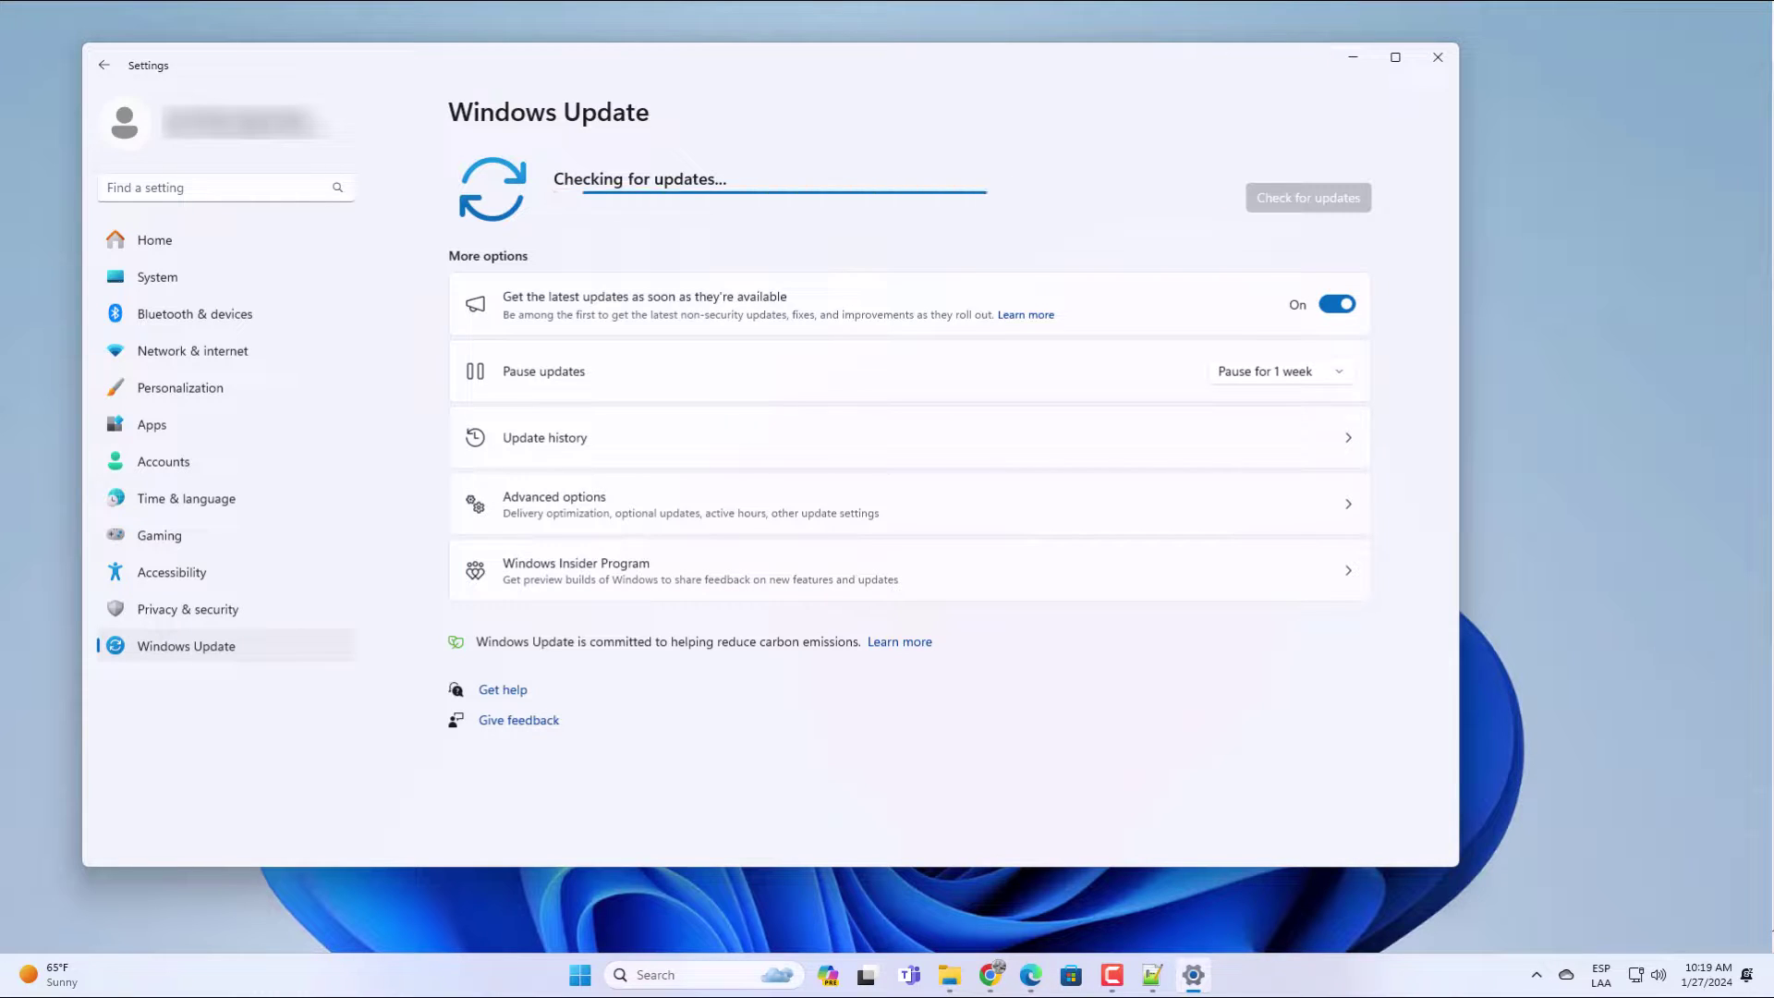
{"action": "left_click", "coordinate": [1431, 59]}
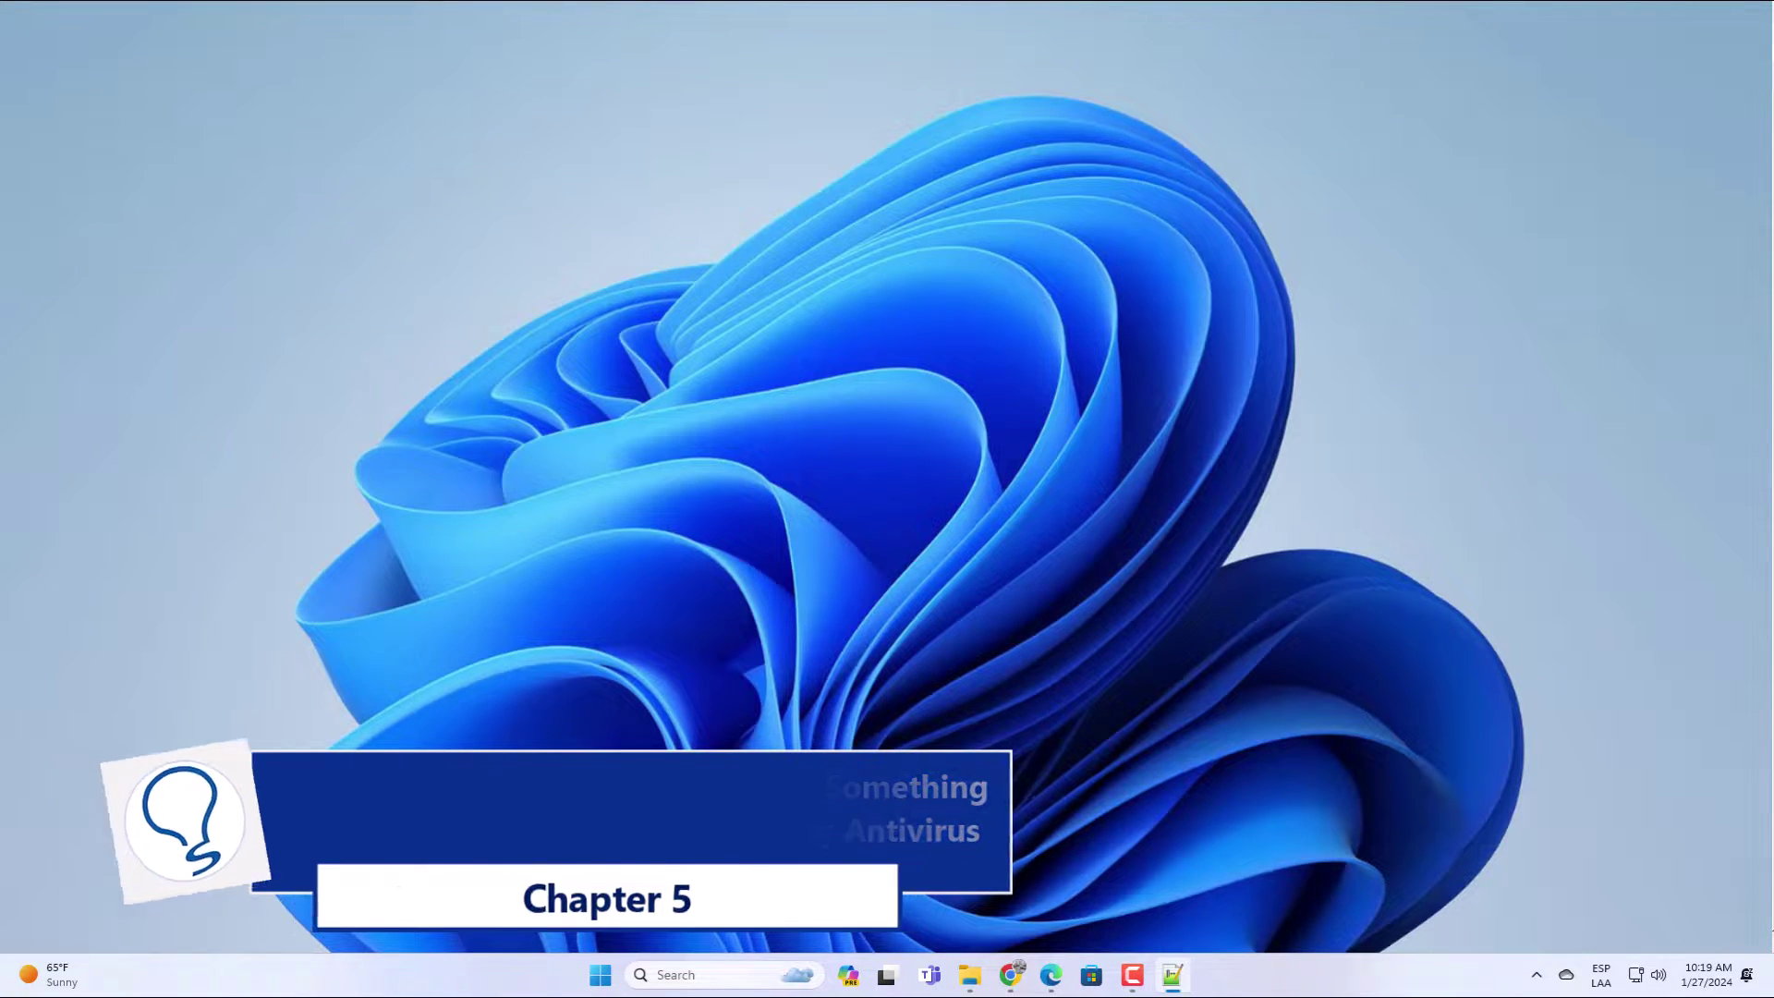
Step: Search for Windows Security and open its Virus & threat protection page
{"action": "left_click", "coordinate": [691, 975]}
{"action": "type", "text": "security"}
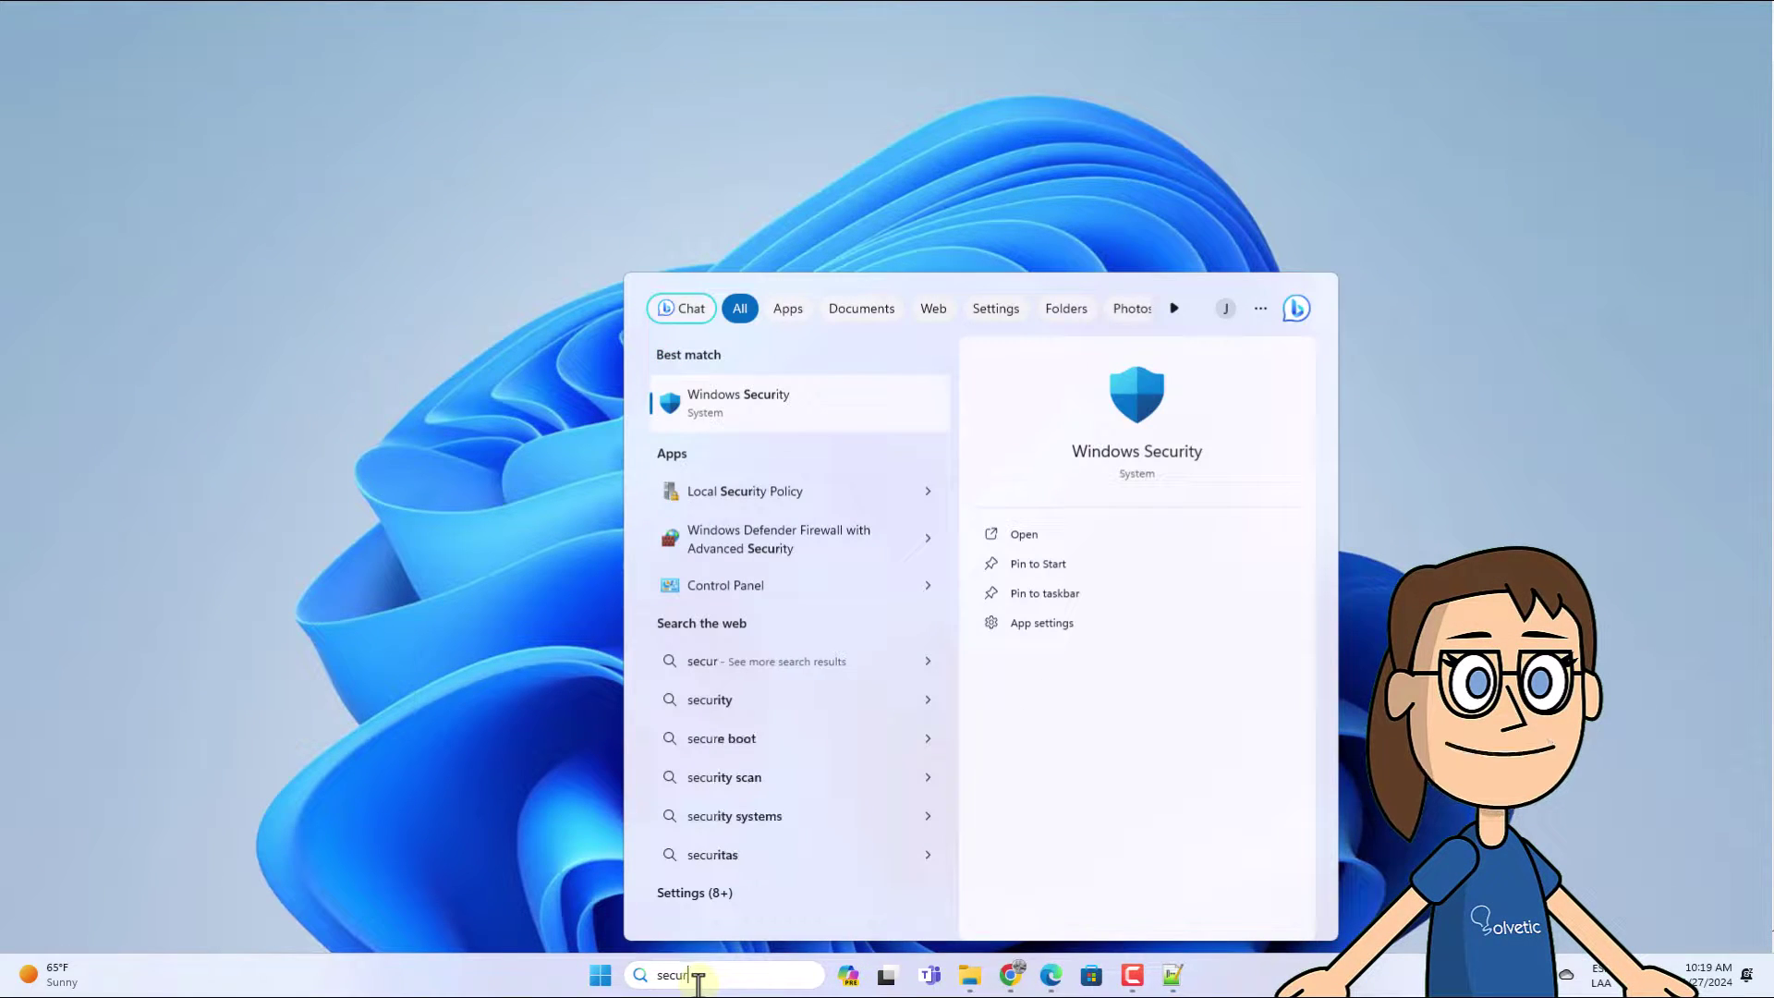
{"action": "left_click", "coordinate": [845, 408]}
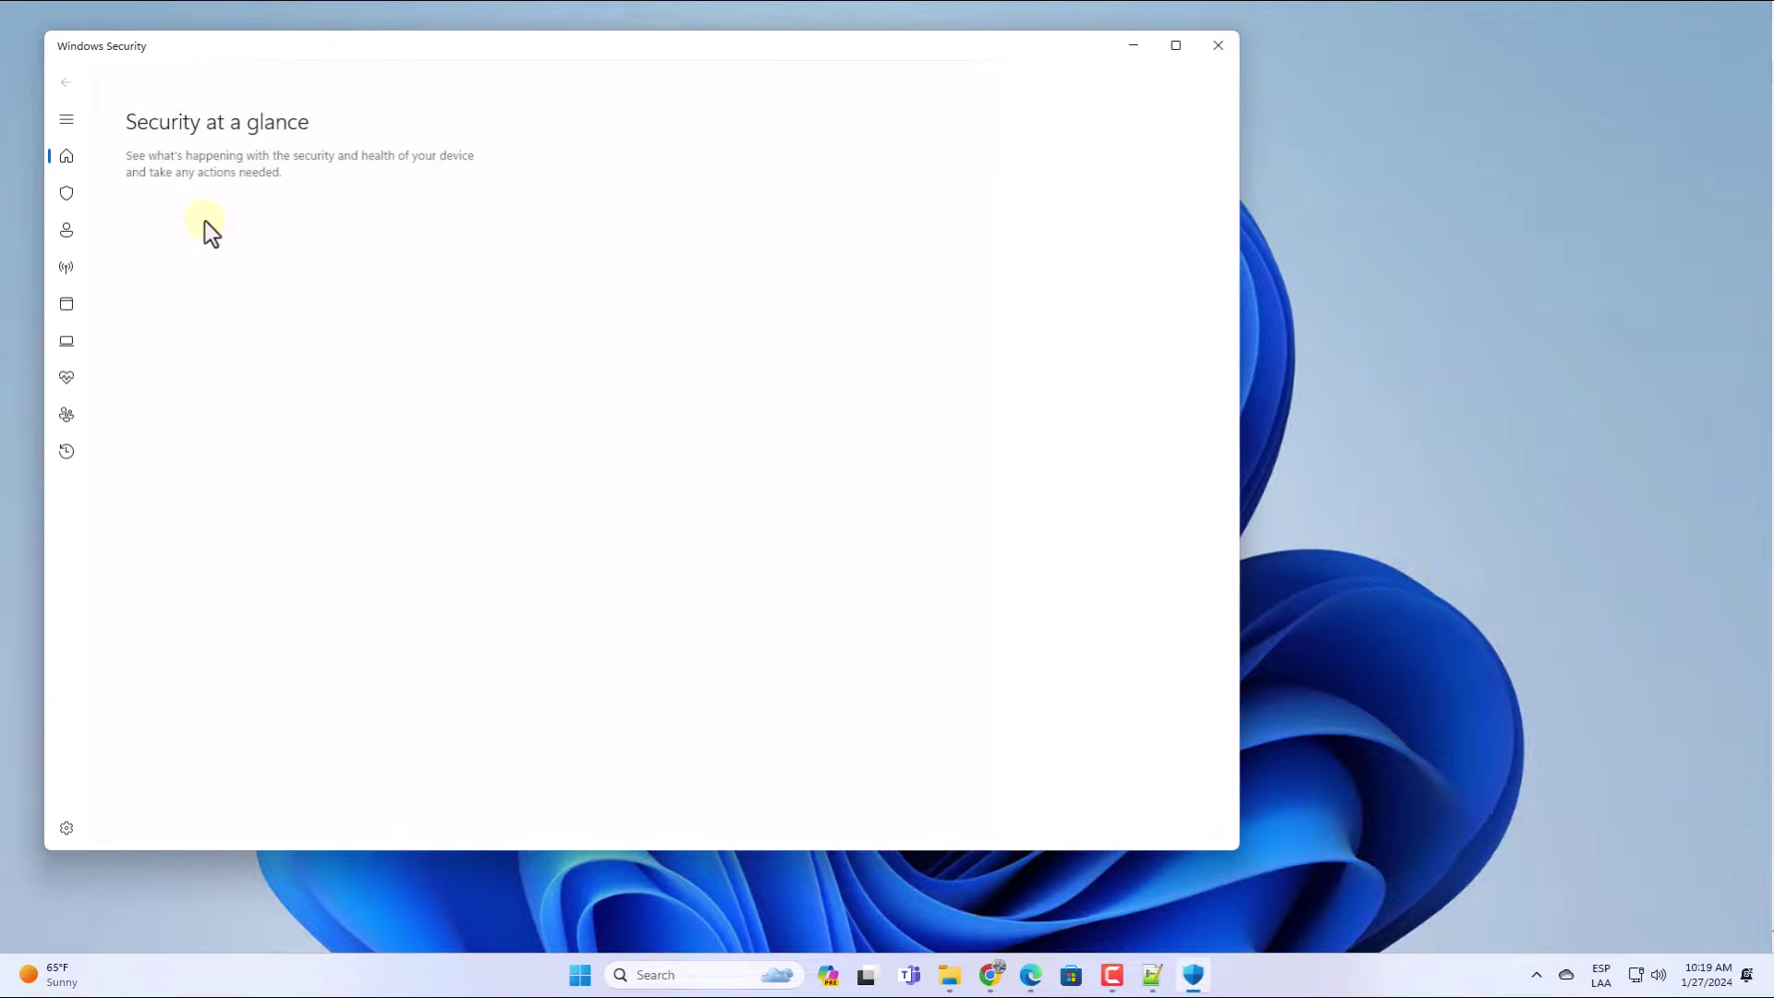
{"action": "left_click", "coordinate": [191, 201]}
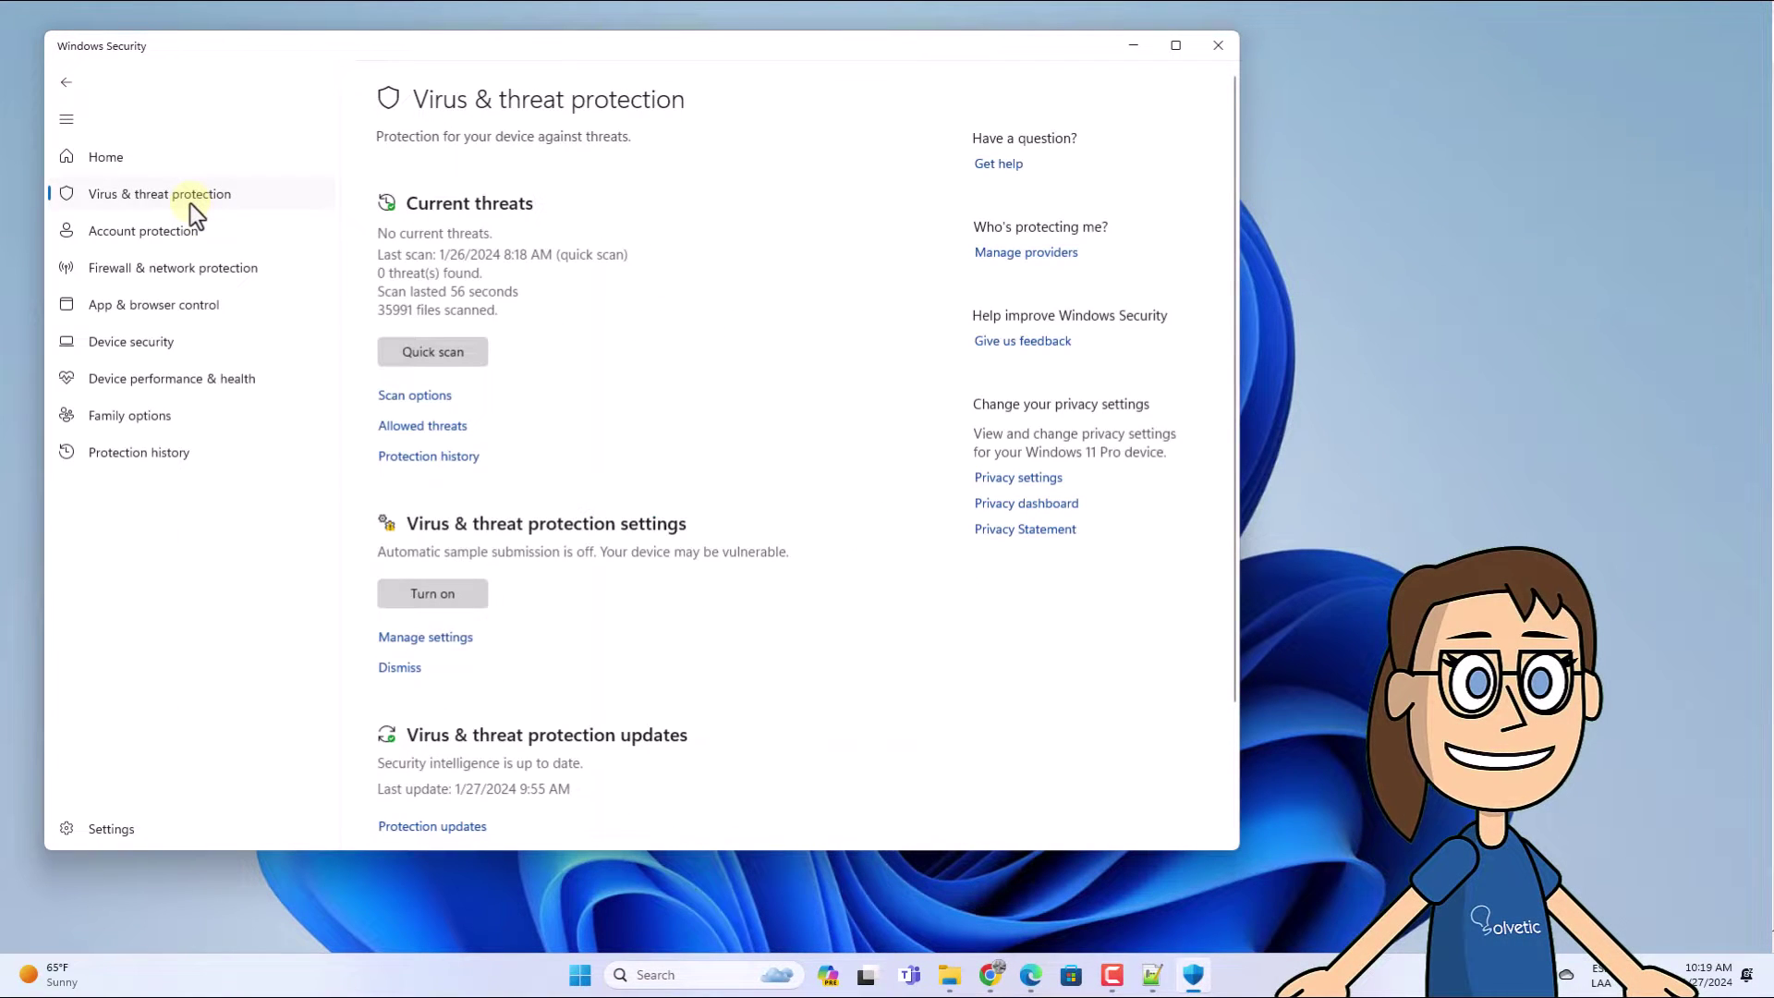
Step: Turn off real-time protection in the Virus & threat protection settings and put the Windows Security window away
{"action": "left_click", "coordinate": [436, 639]}
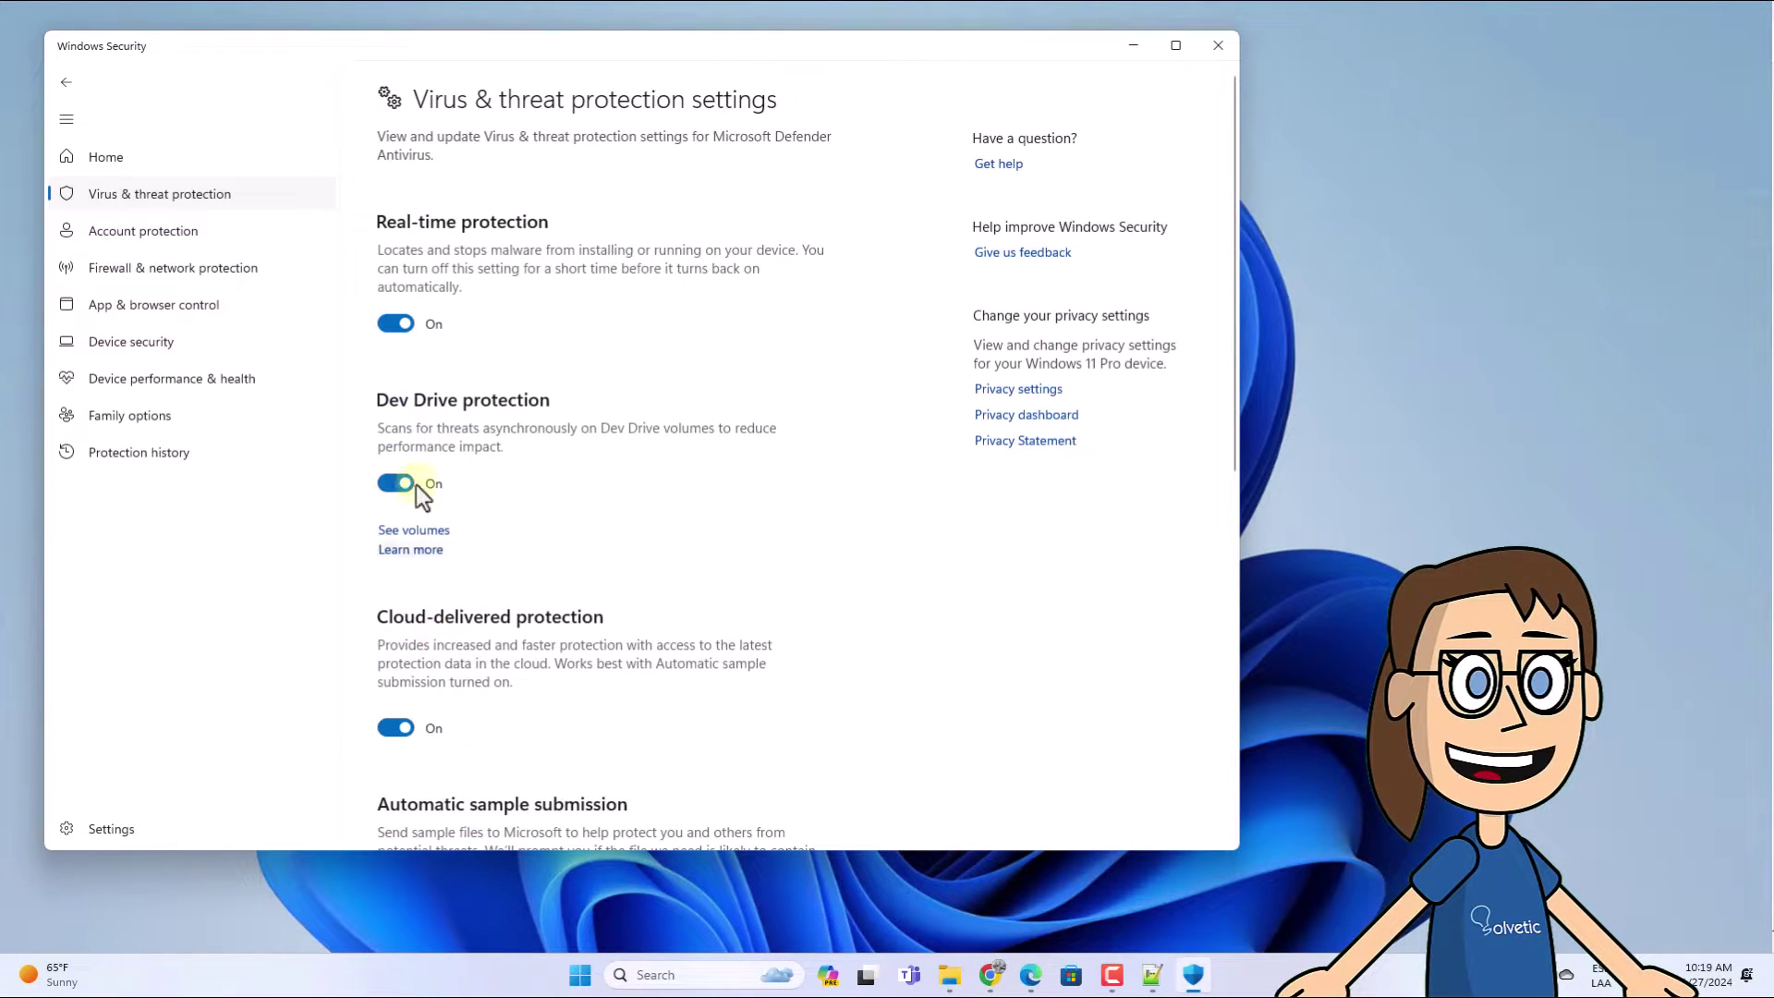
{"action": "left_click", "coordinate": [403, 325]}
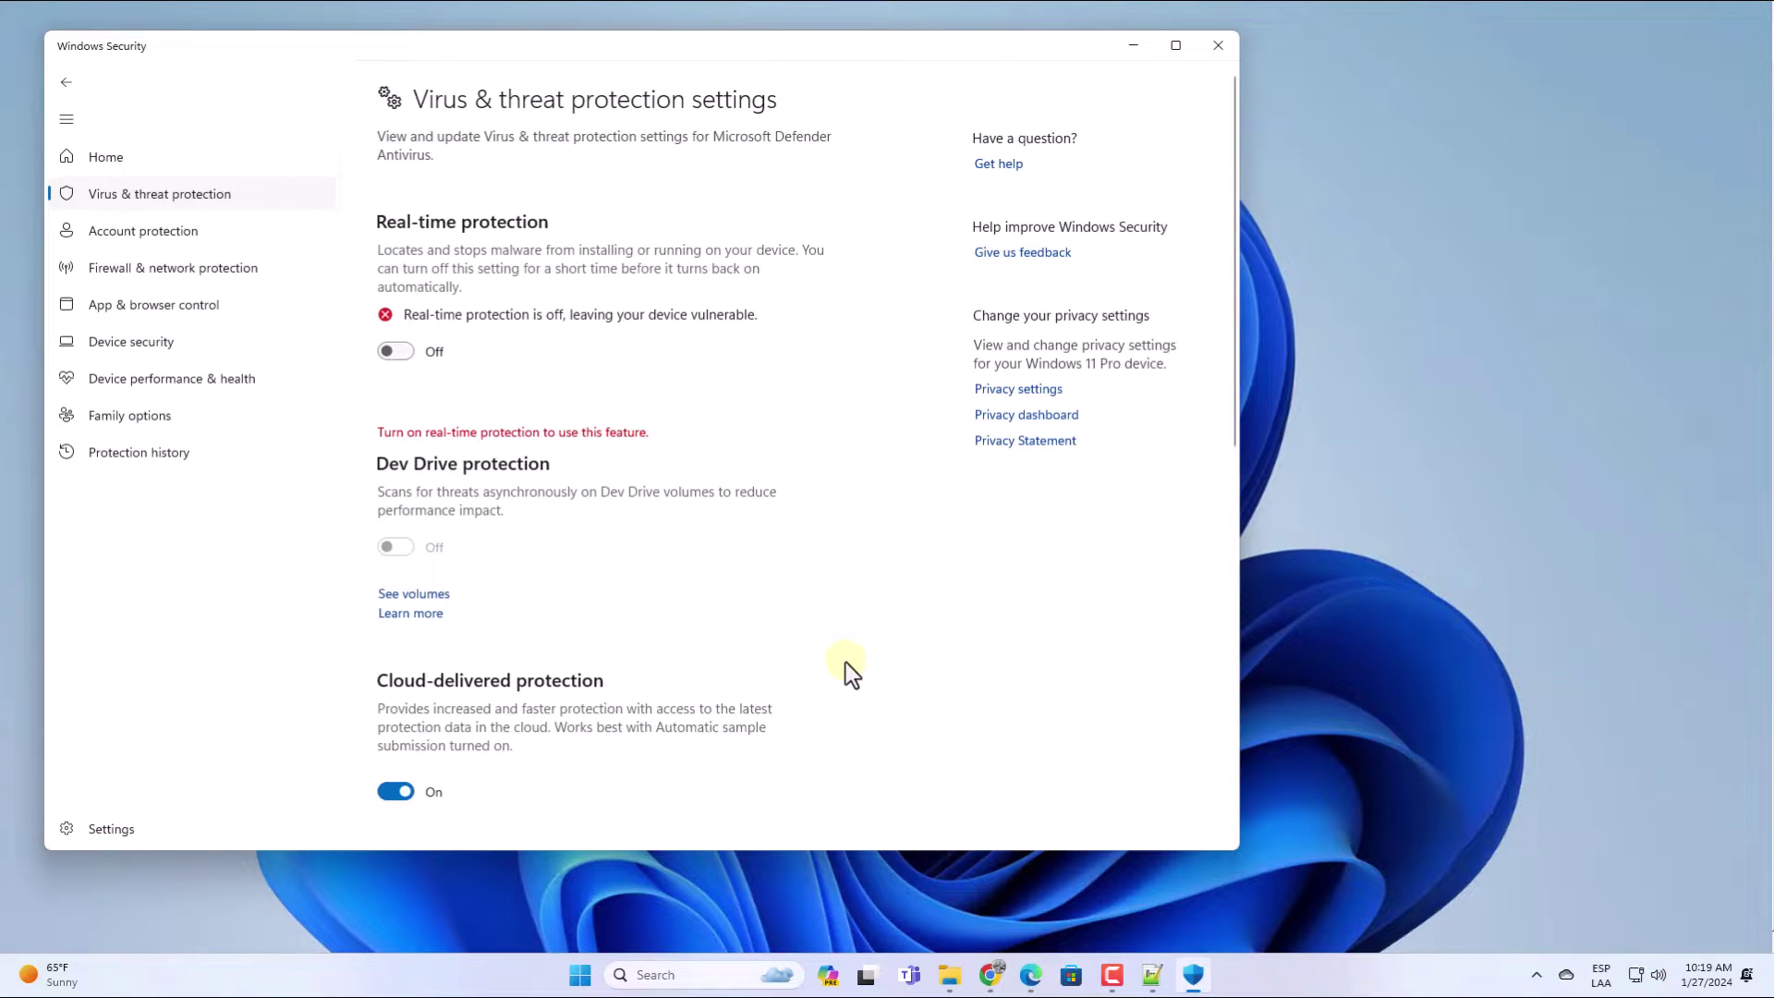
{"action": "left_click", "coordinate": [1133, 46]}
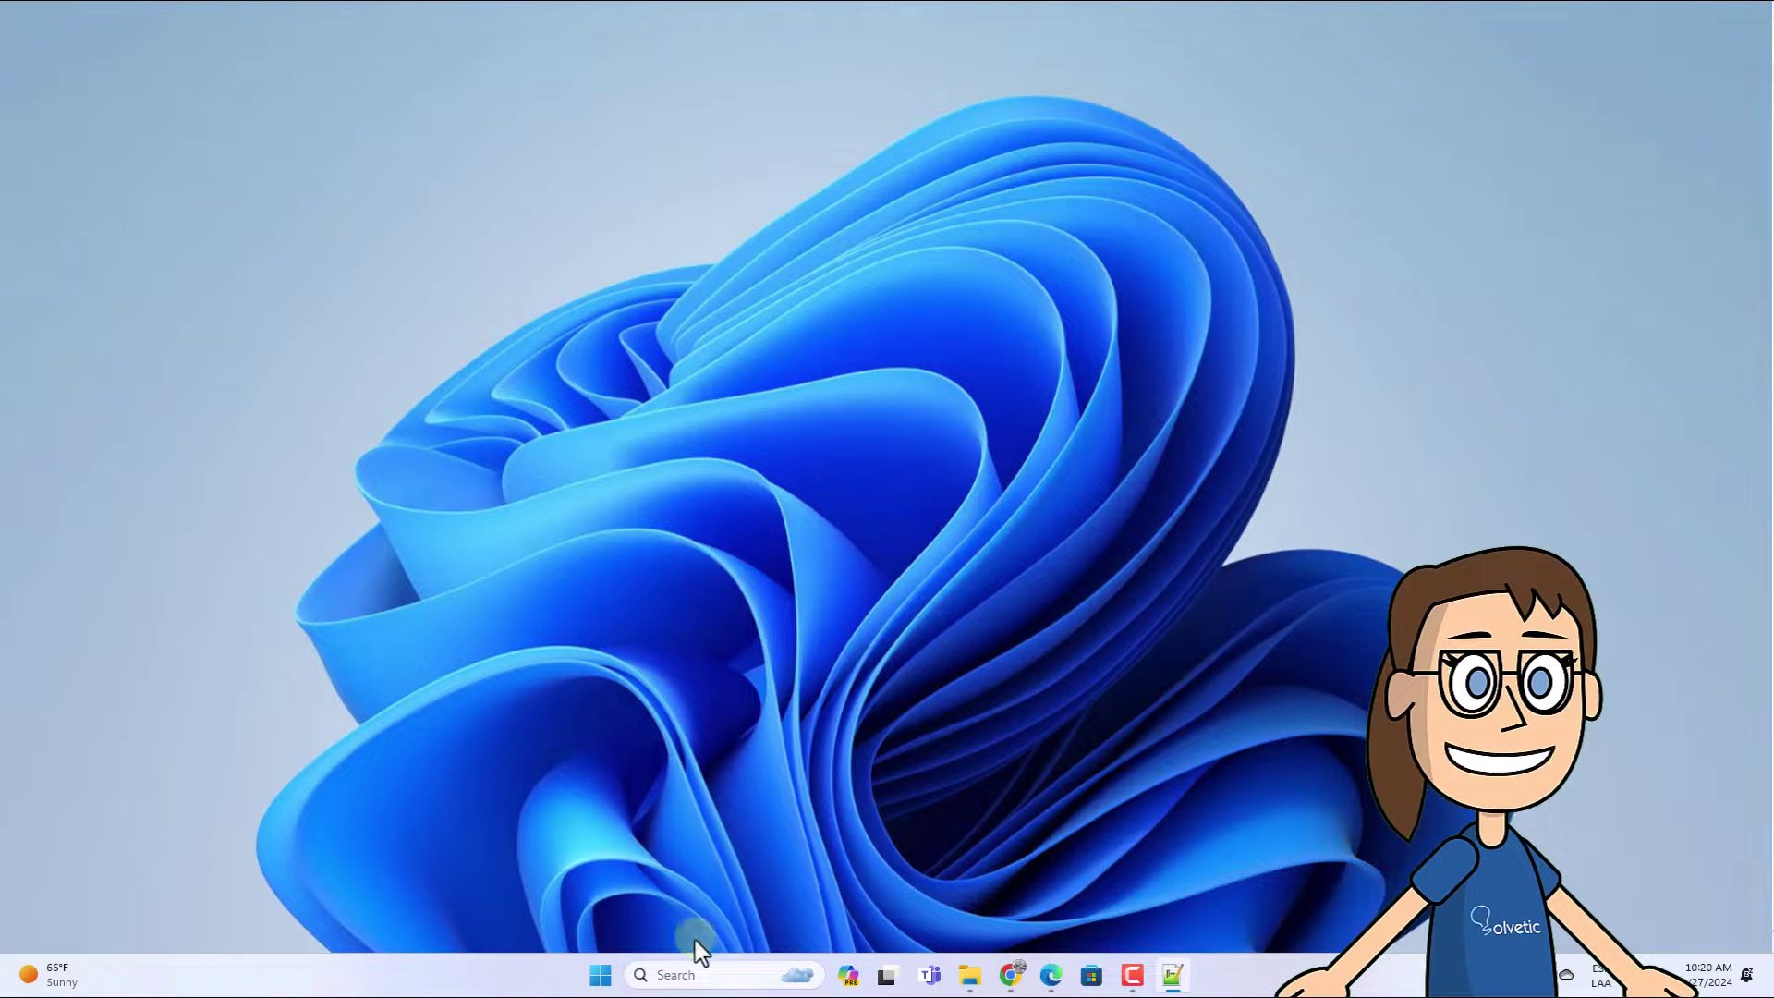
Step: Search Windows for "control" and open the Control Panel's recently used page for uninstalling programs
{"action": "left_click", "coordinate": [718, 957]}
{"action": "type", "text": "control"}
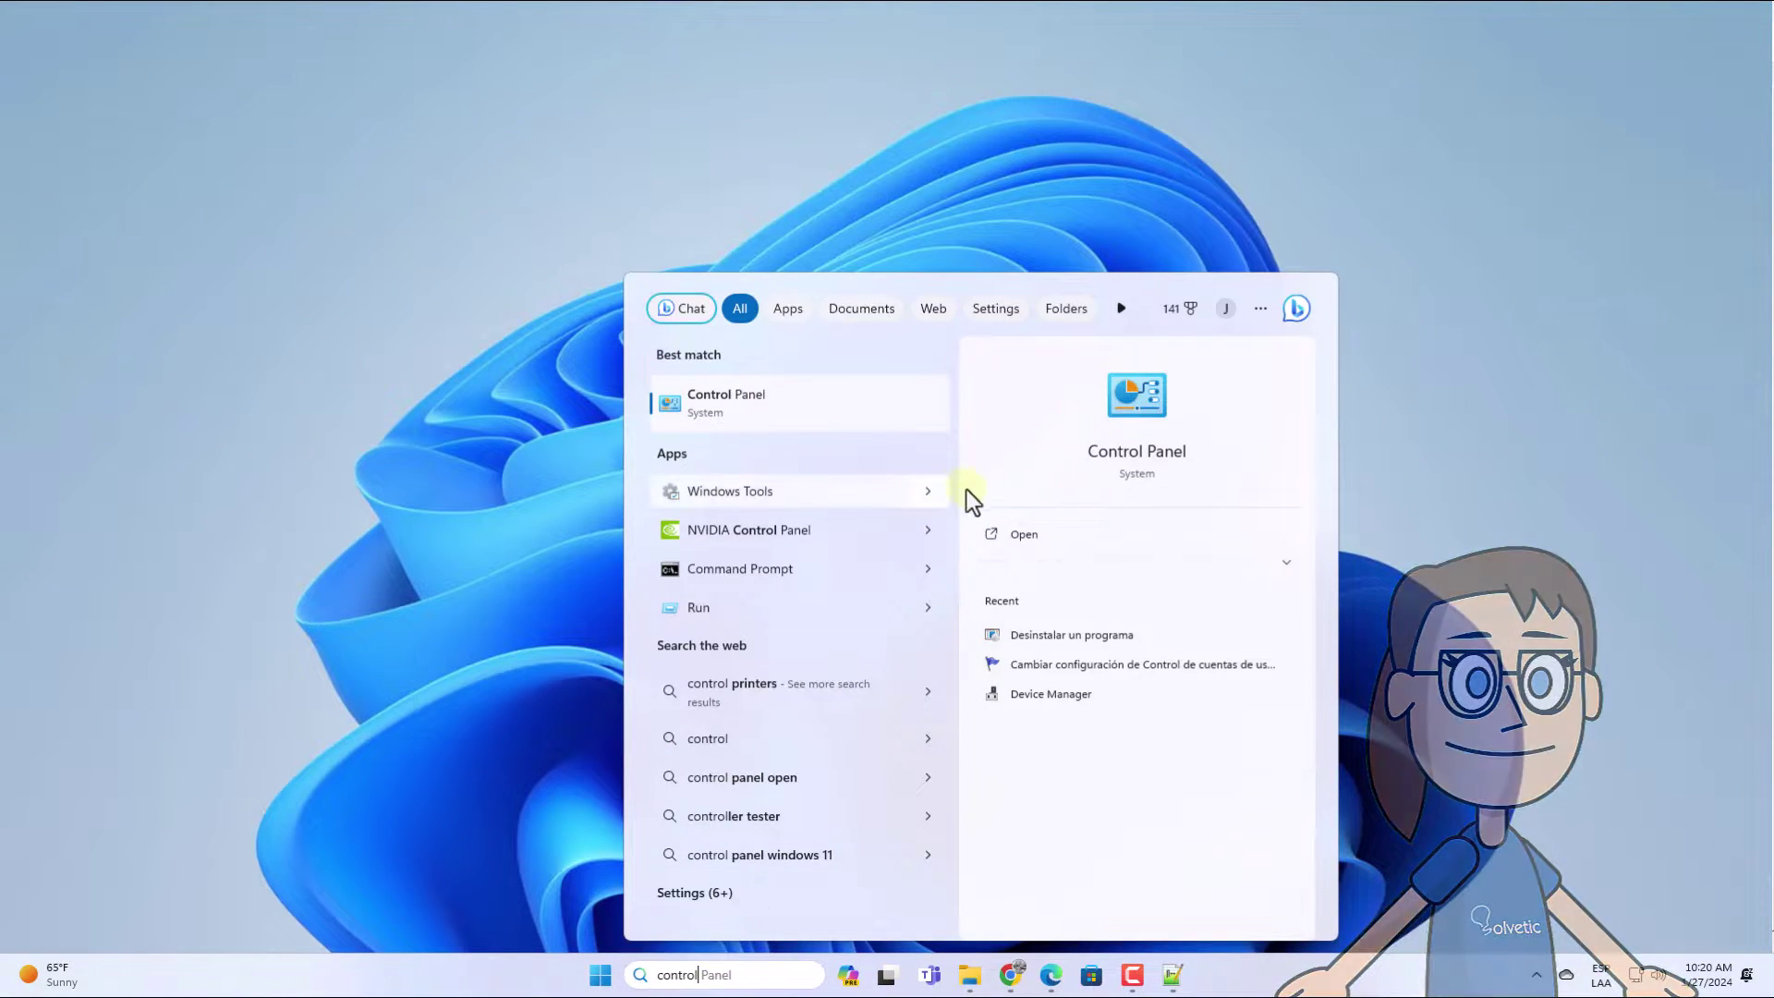
{"action": "left_click", "coordinate": [1067, 640]}
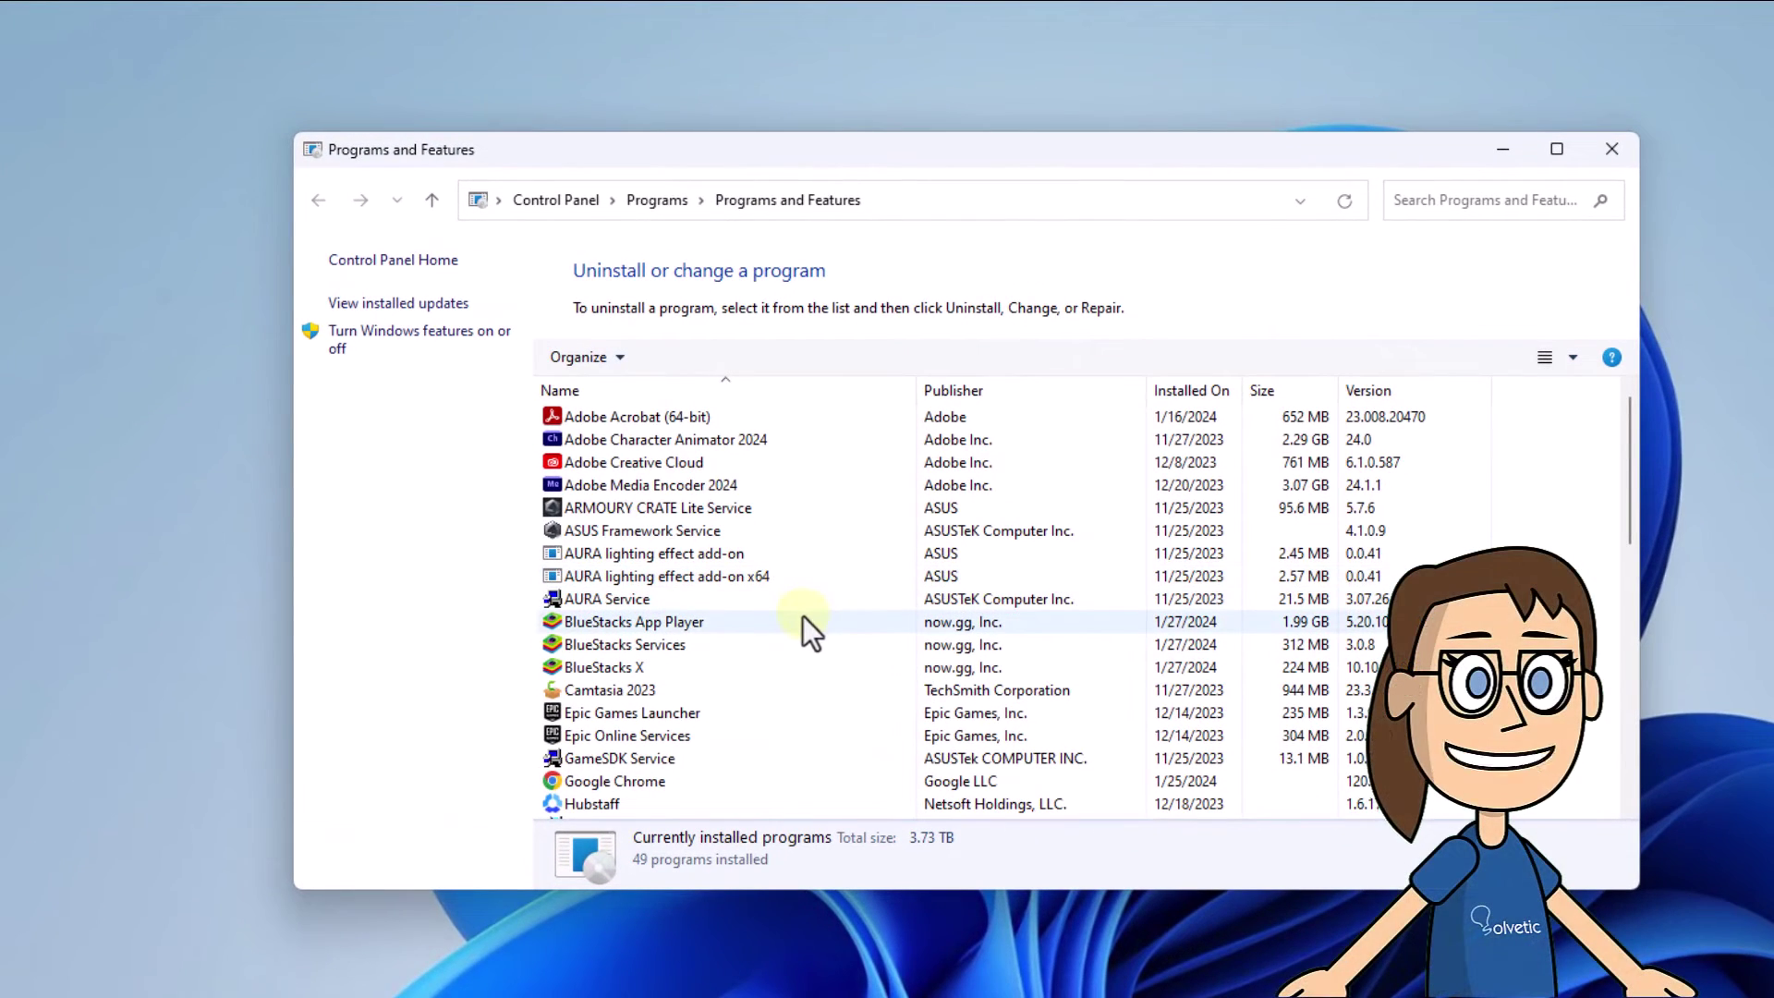
Step: Uninstall BlueStacks X, giving "Cannot use multi-instance" as the reason, and close its uninstaller
{"action": "left_click", "coordinate": [785, 667]}
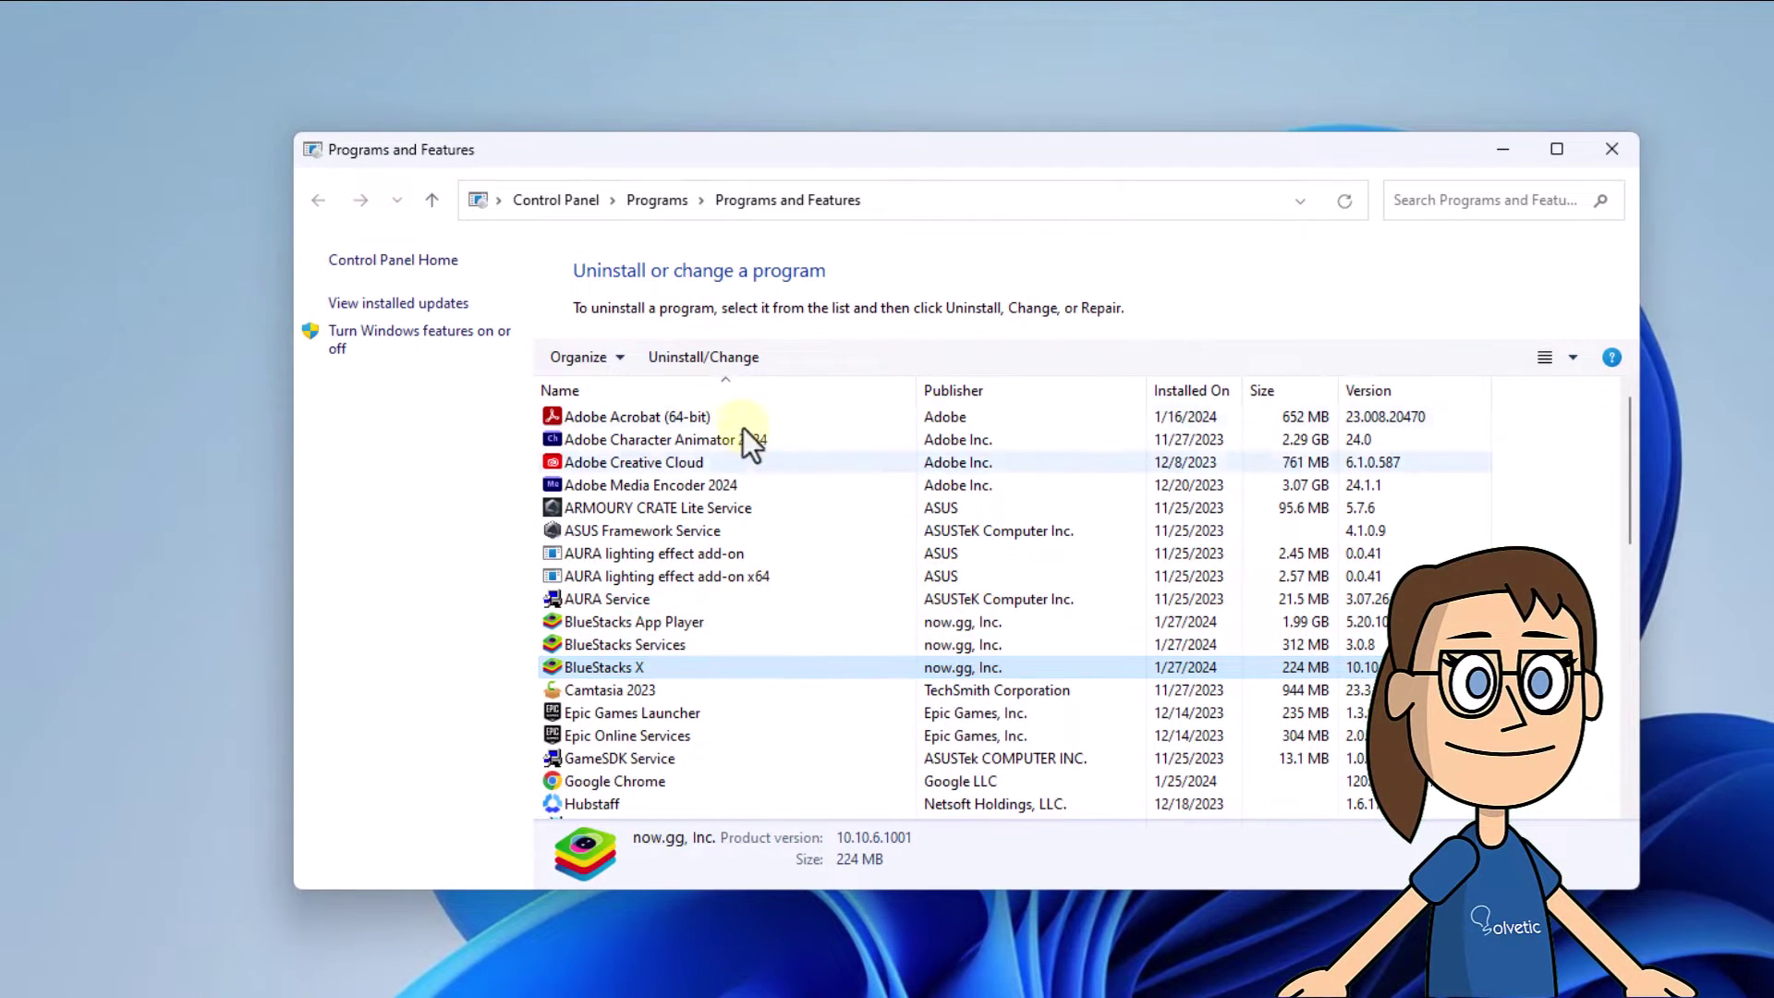
{"action": "left_click", "coordinate": [707, 357]}
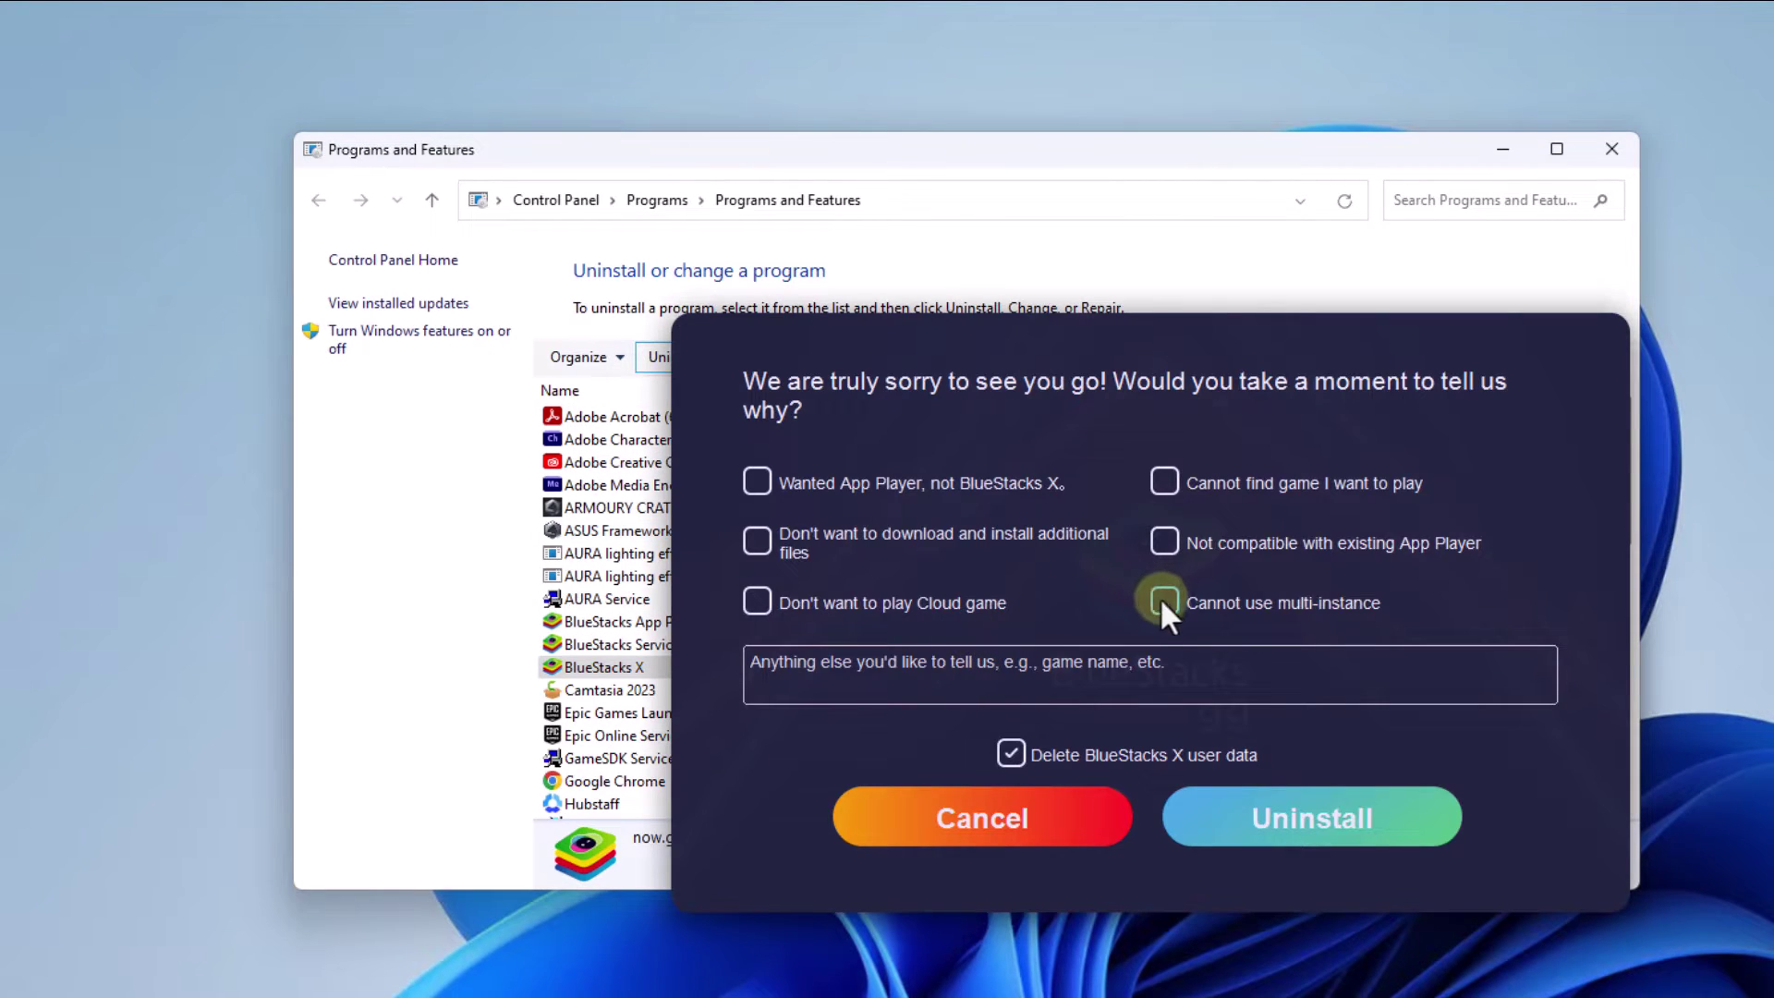
{"action": "left_click", "coordinate": [1163, 602]}
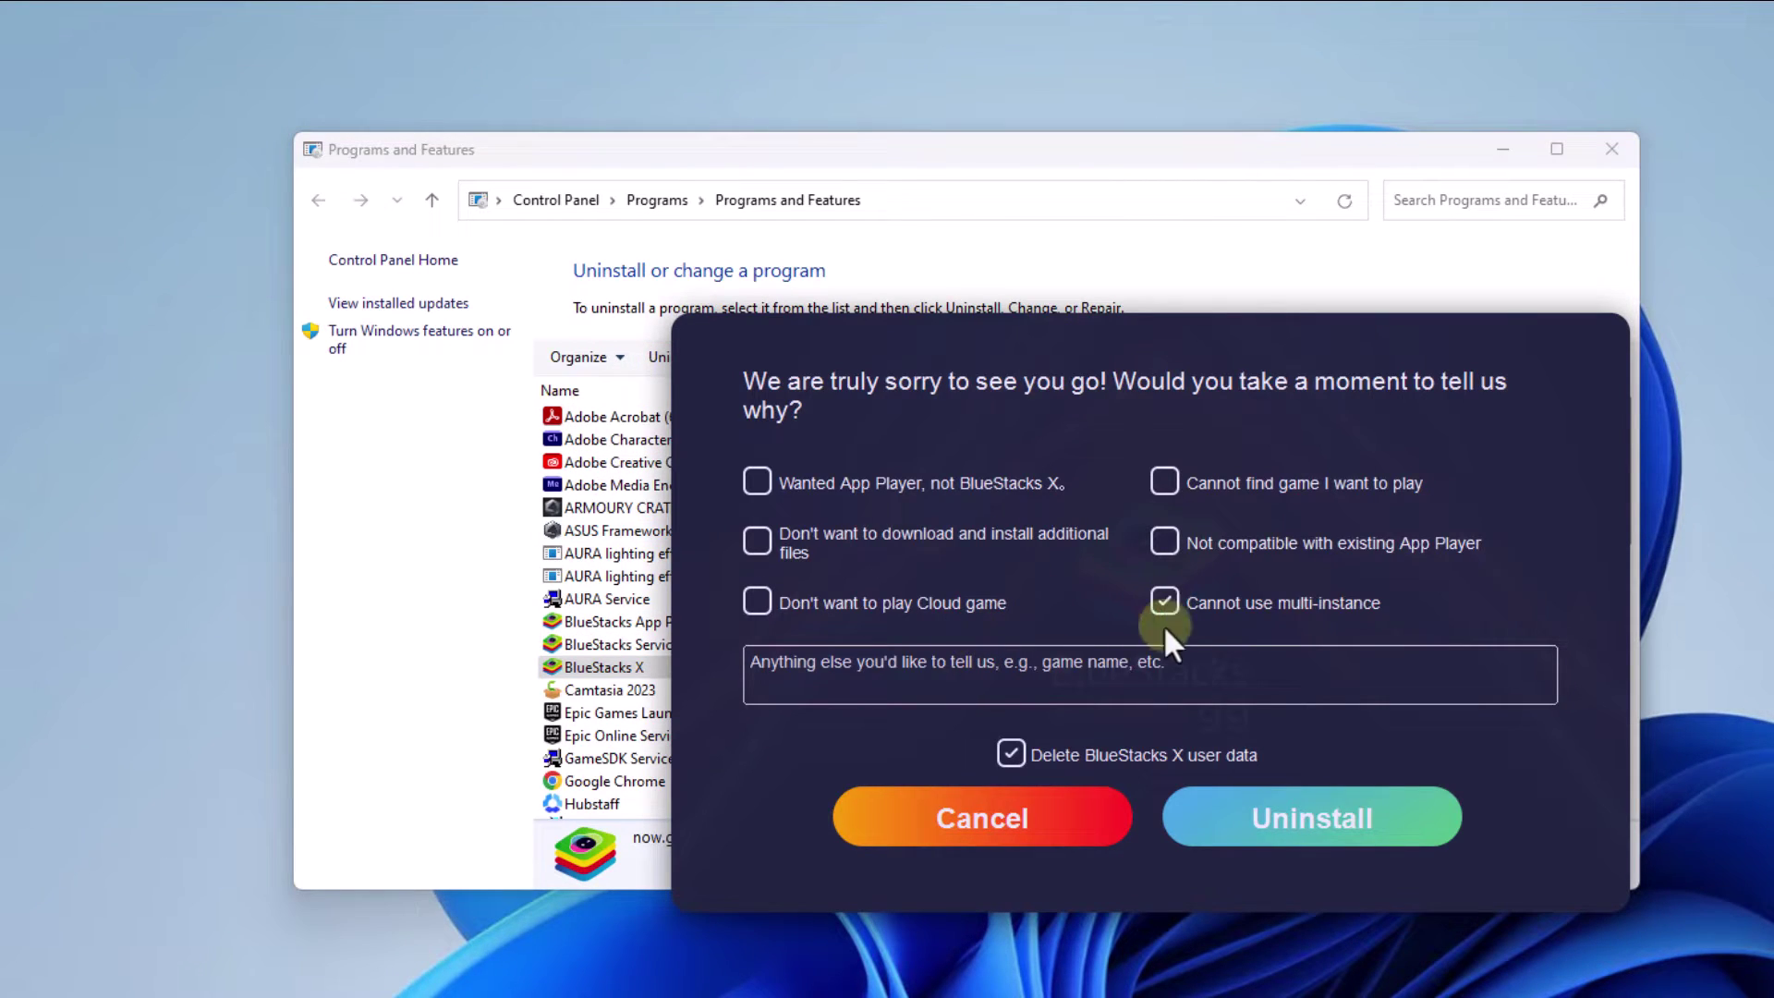
{"action": "left_click", "coordinate": [1235, 820]}
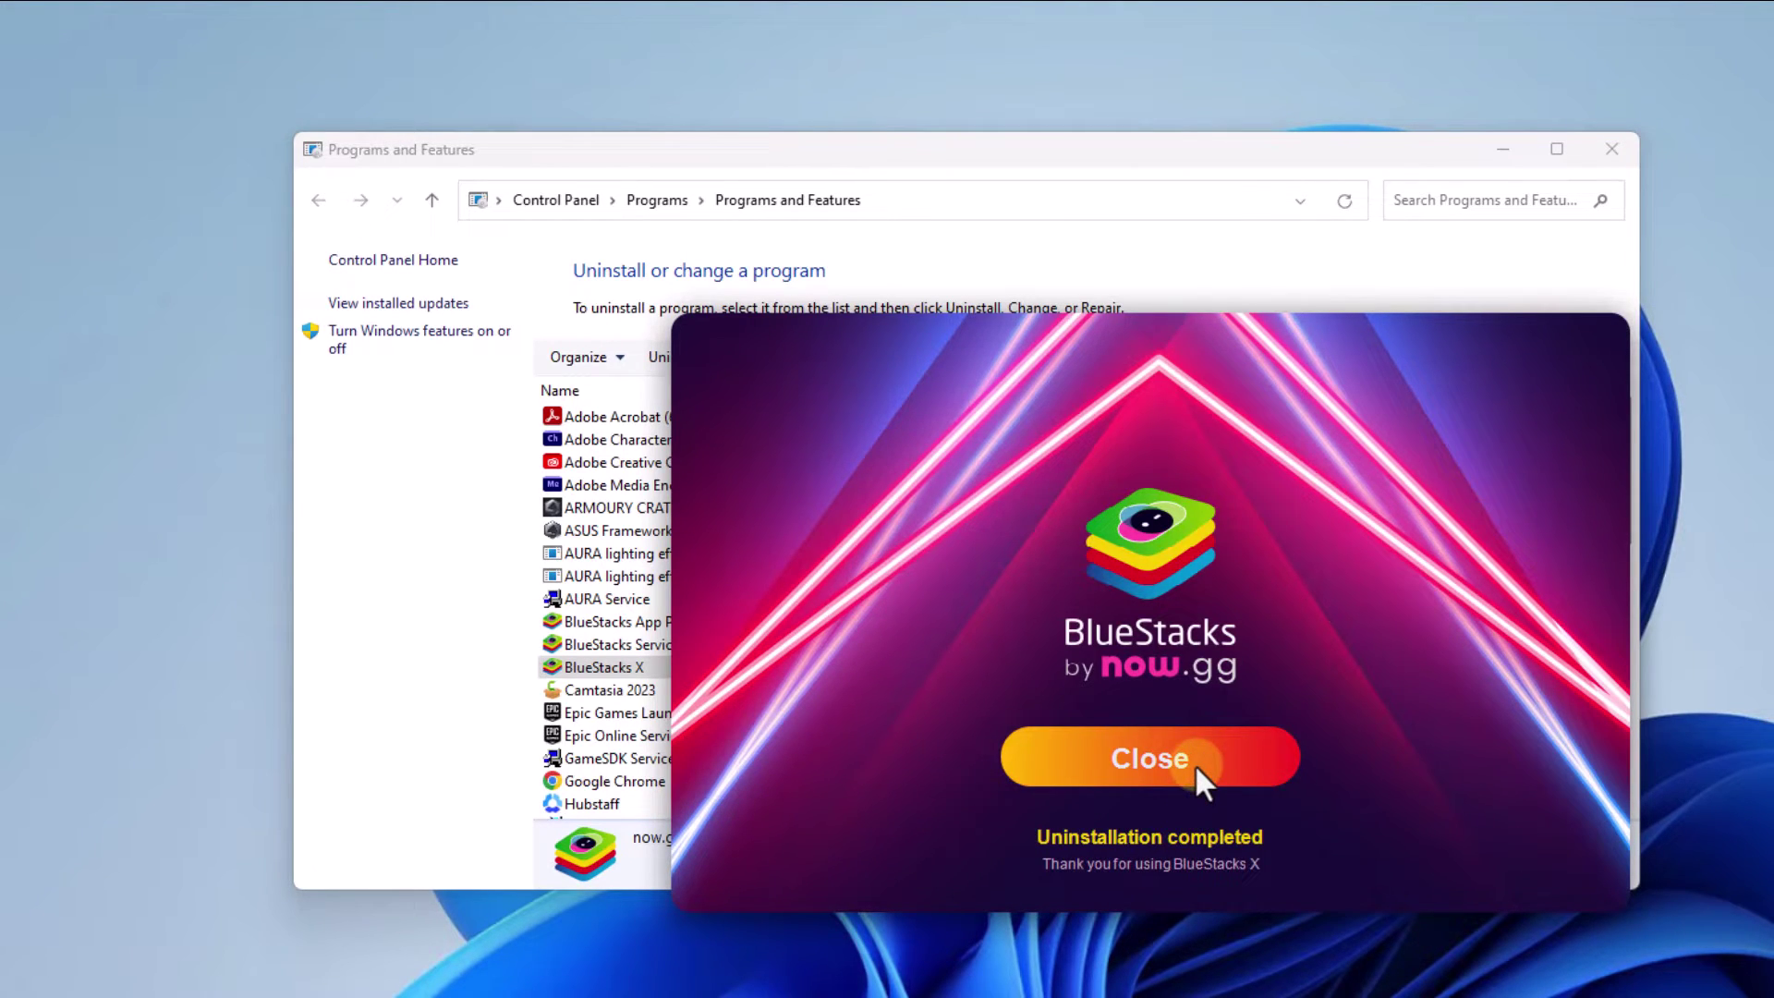
{"action": "left_click", "coordinate": [1195, 764]}
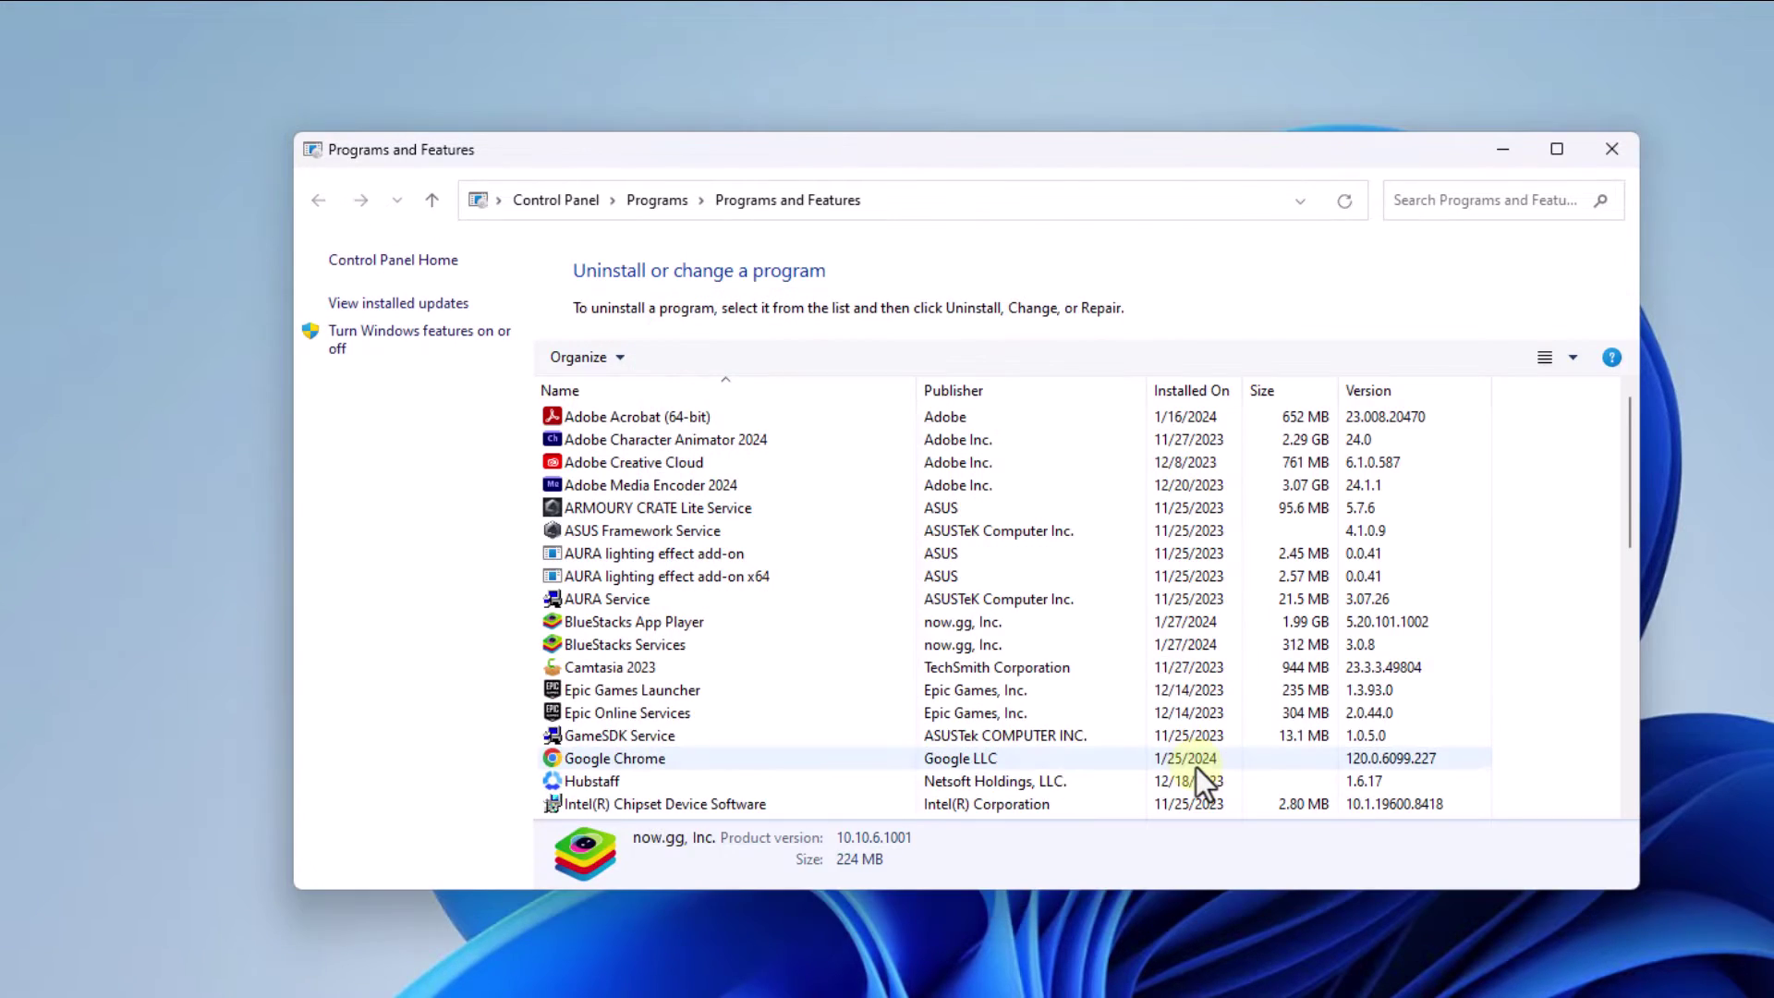
Step: Uninstall BlueStacks App Player with the reason "Engine did not start", and close the uninstaller and Programs and Features
{"action": "left_click", "coordinate": [896, 627]}
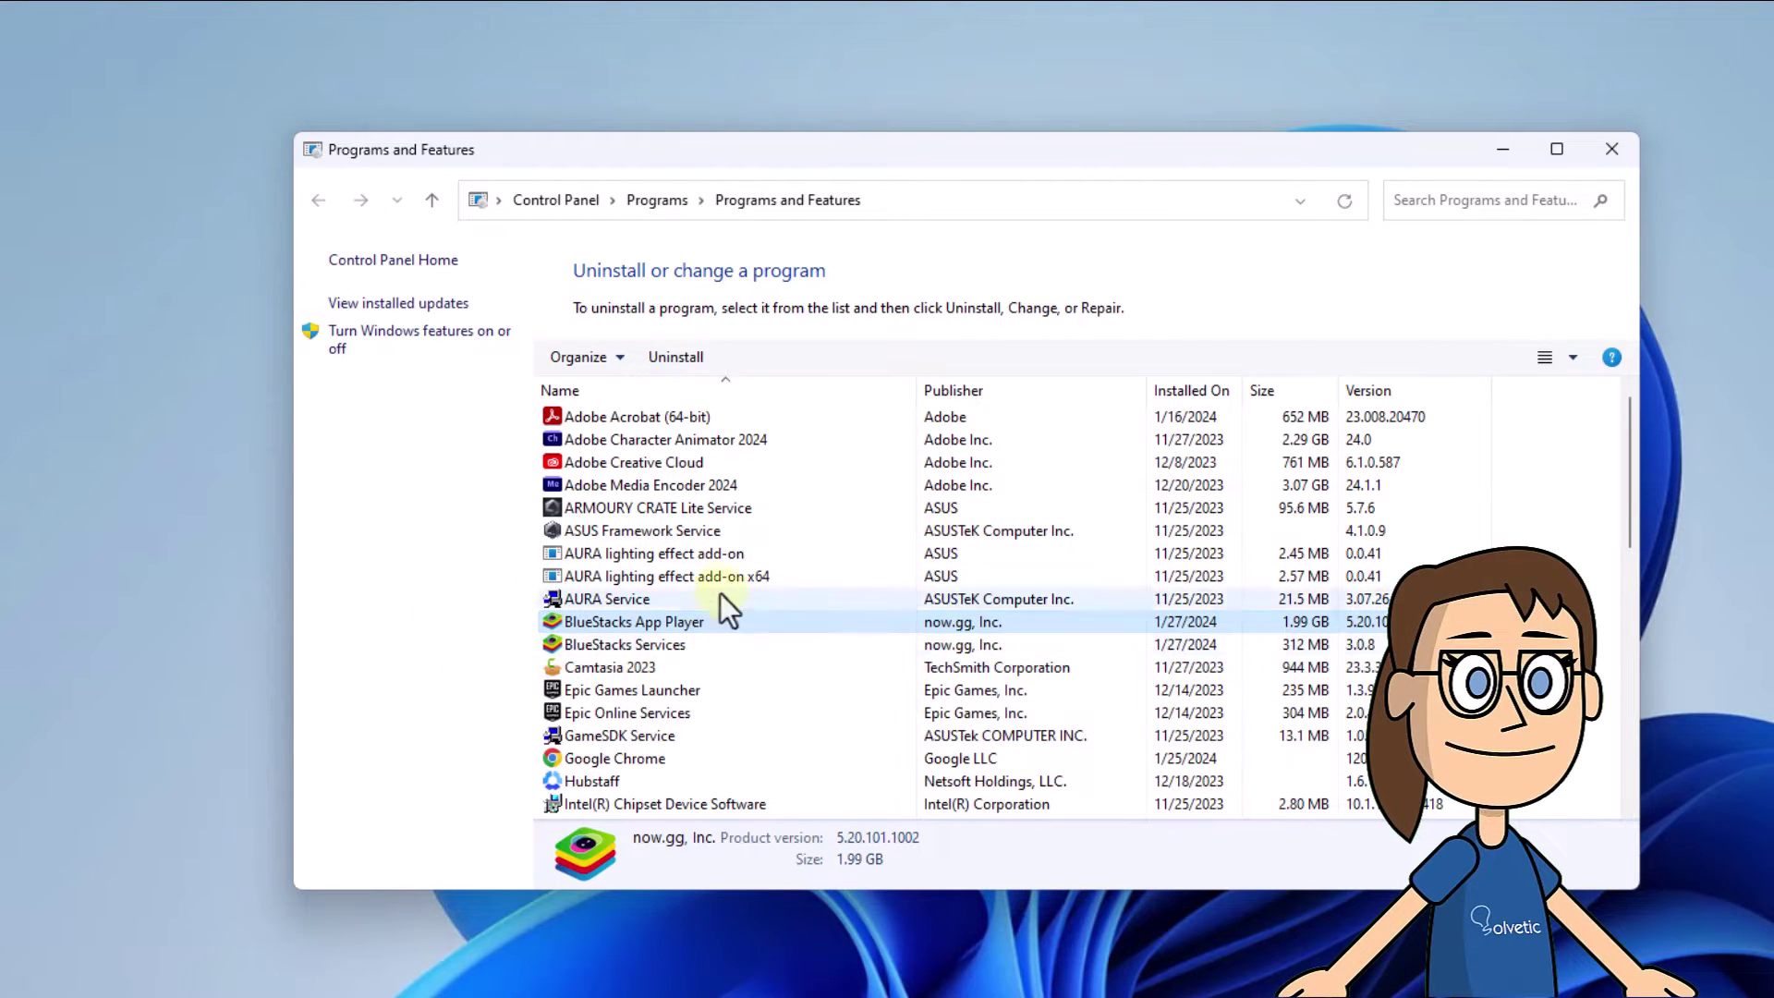
{"action": "left_click", "coordinate": [678, 359]}
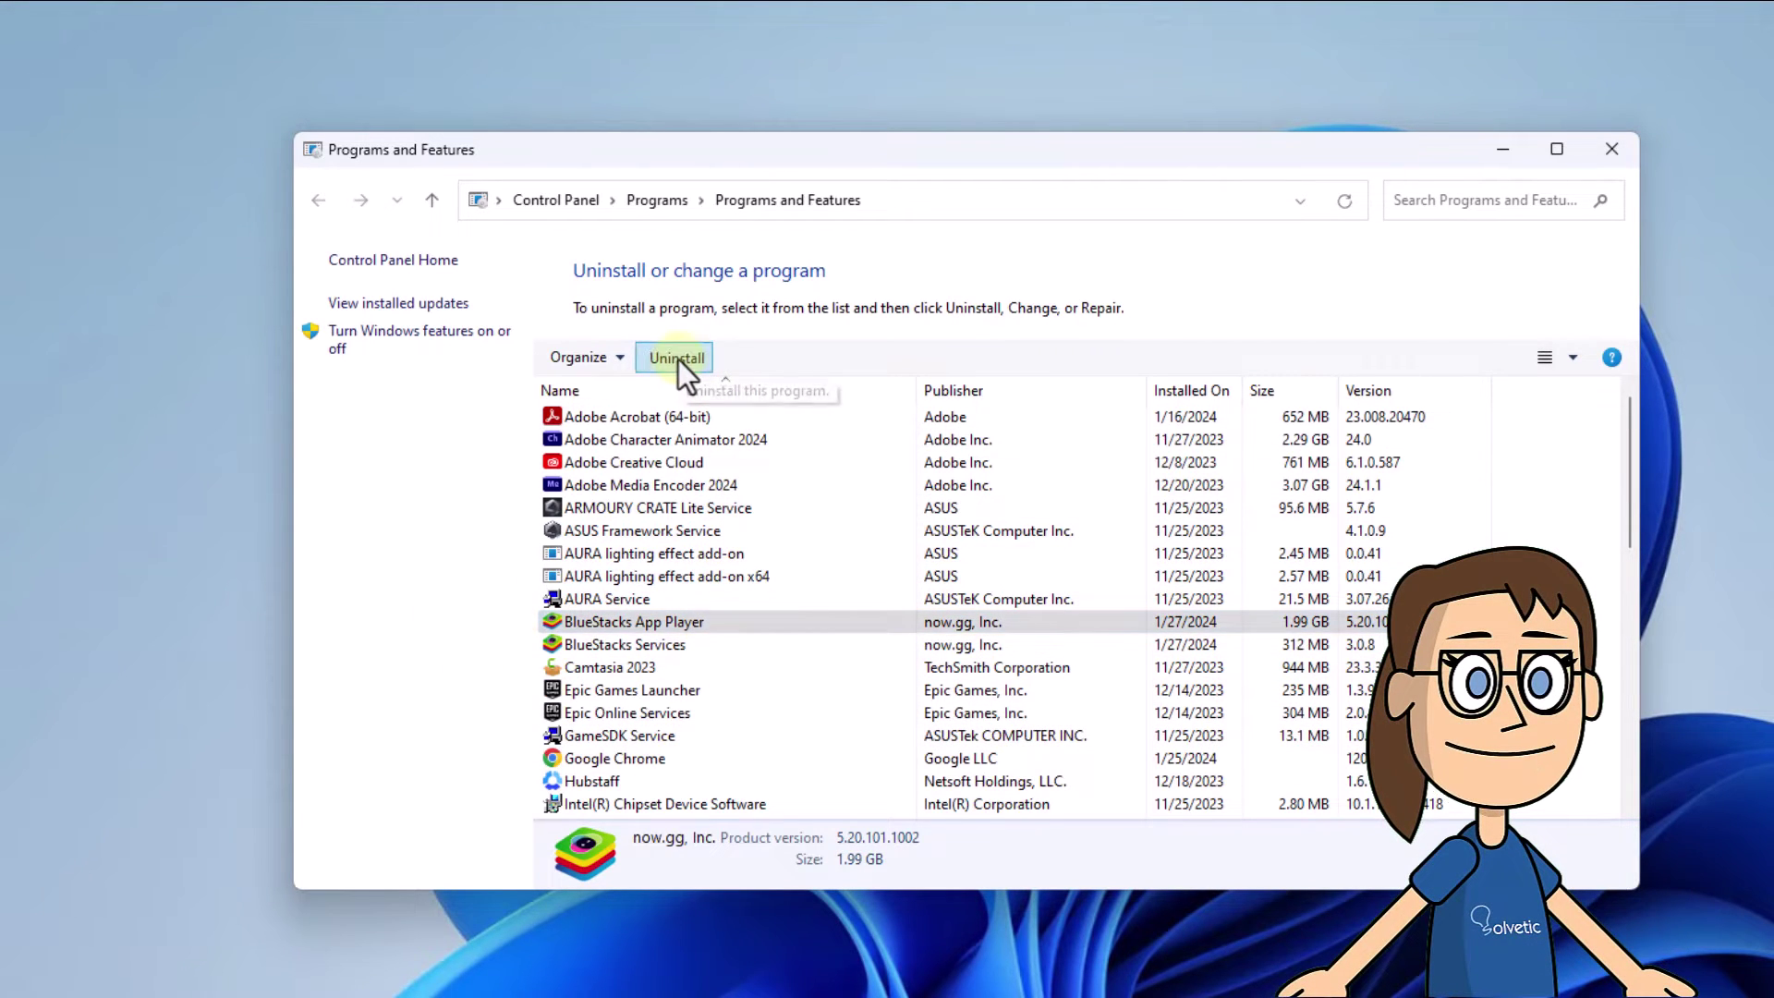
{"action": "left_click", "coordinate": [1044, 496]}
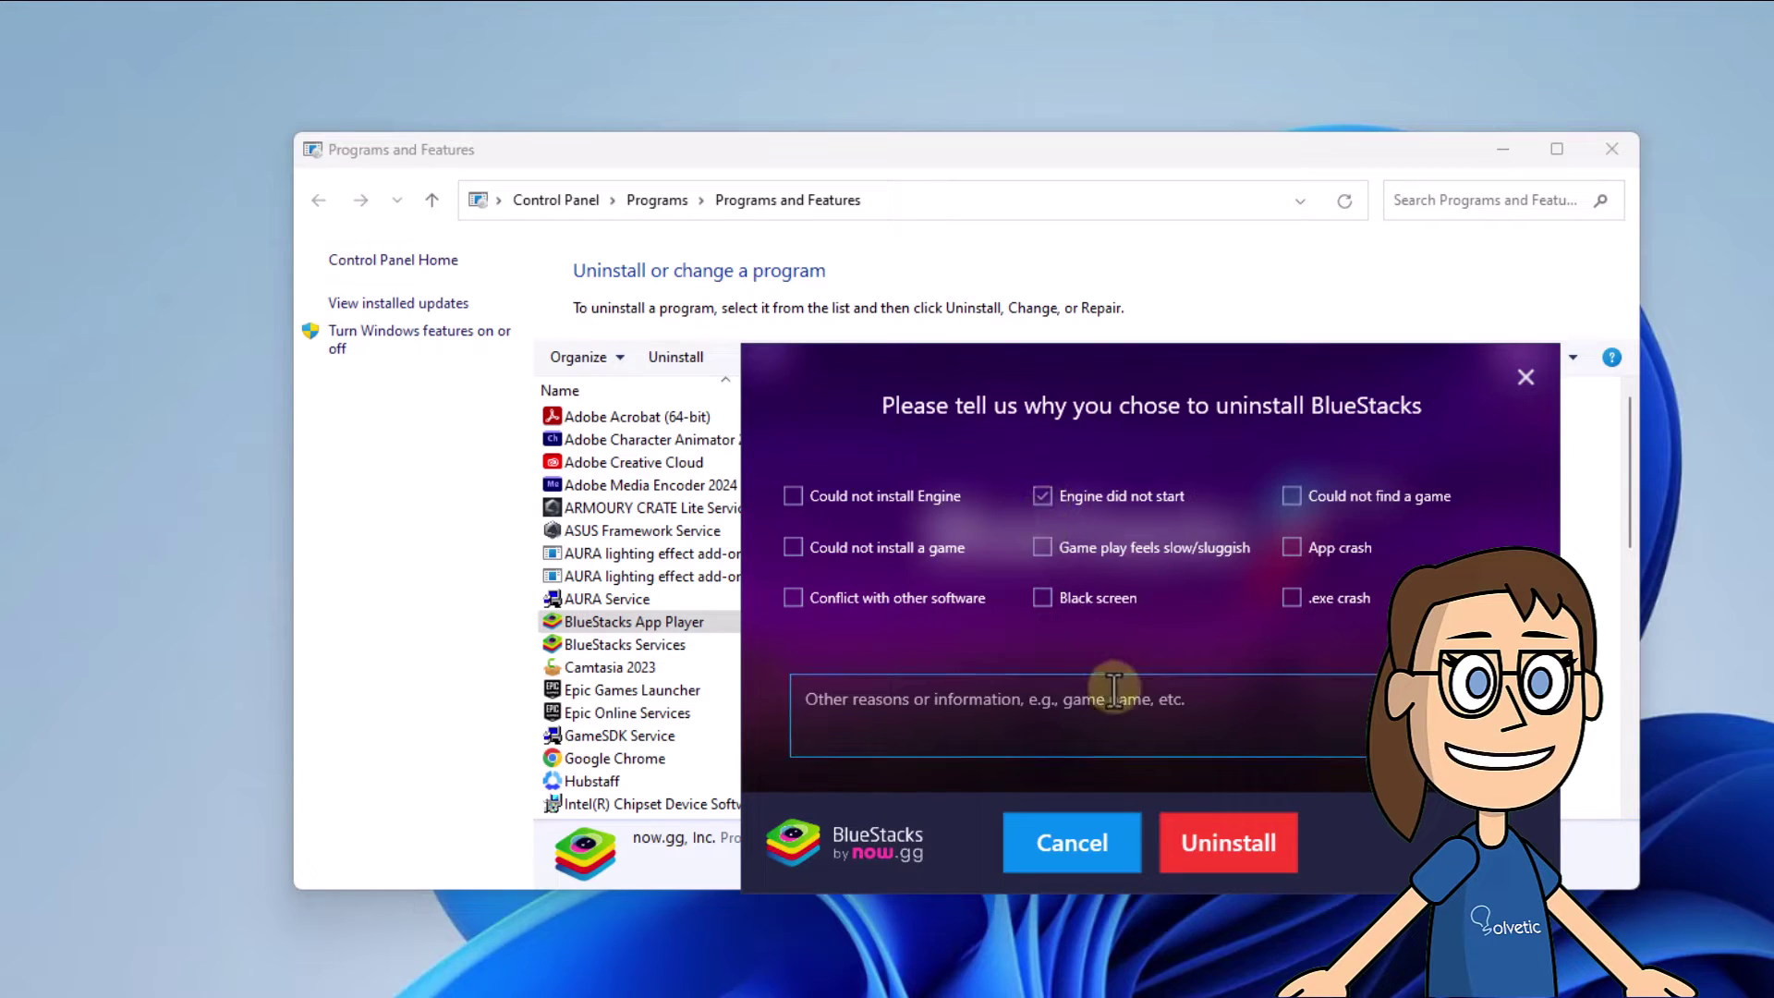
{"action": "left_click", "coordinate": [1225, 855]}
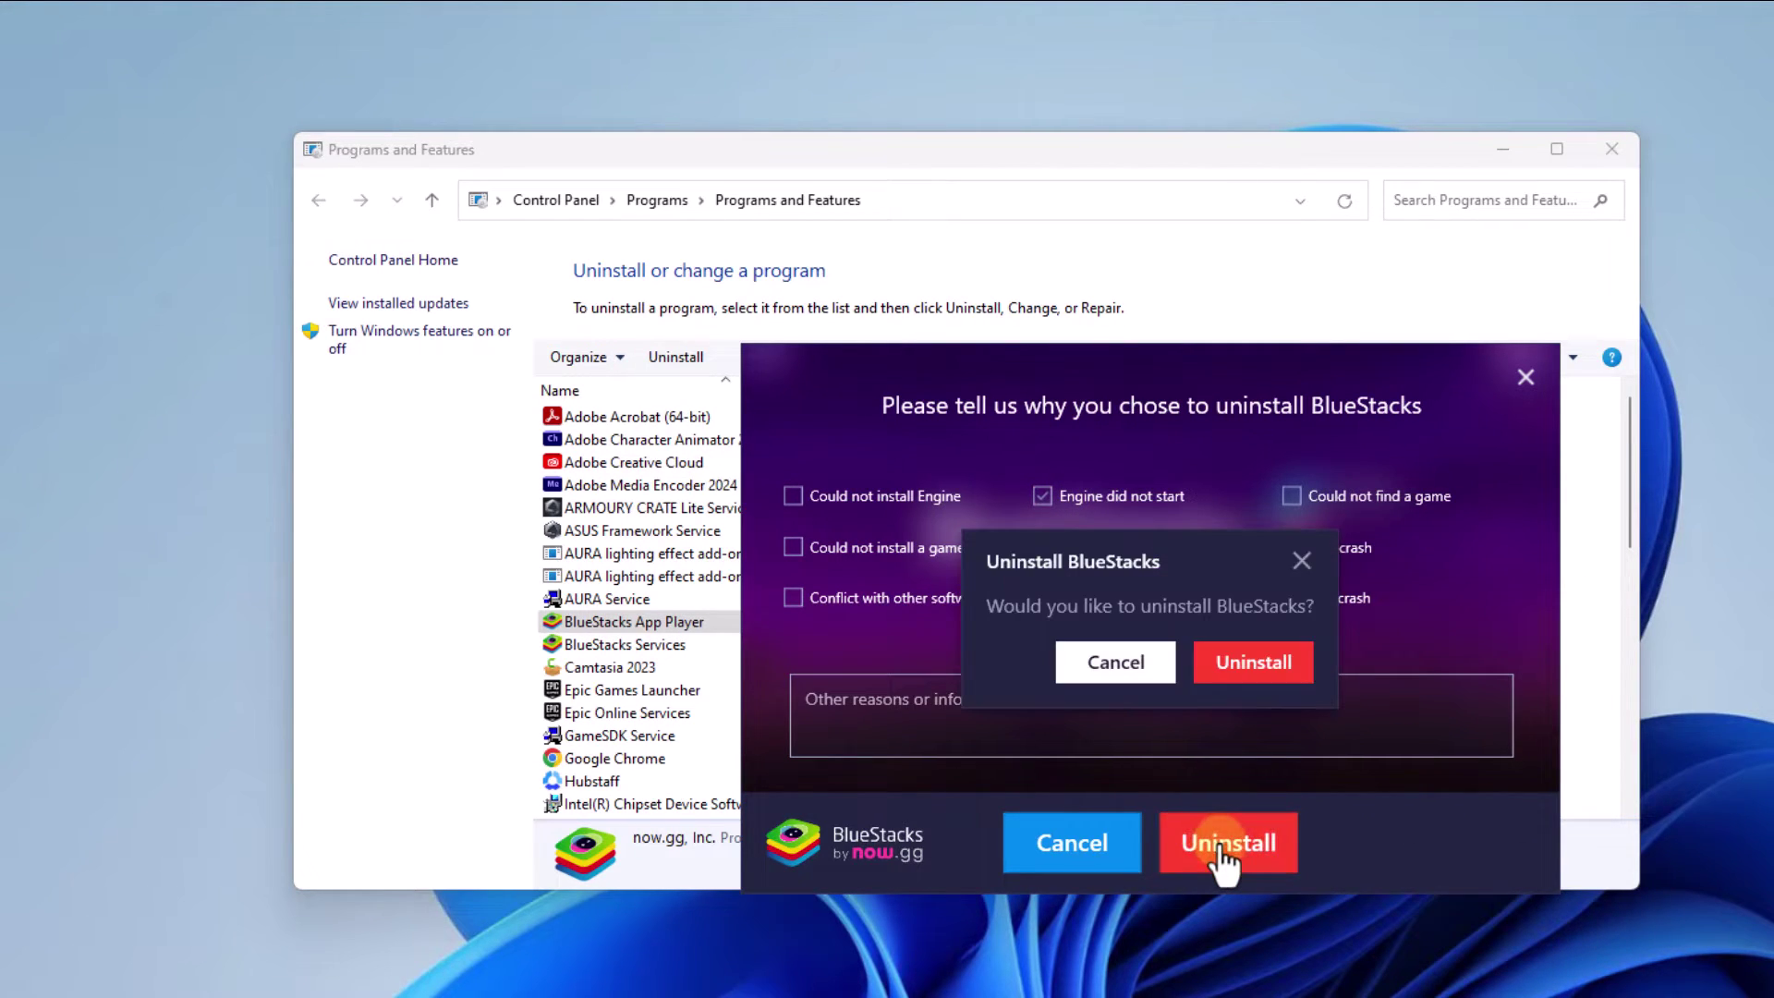
{"action": "left_click", "coordinate": [1268, 663]}
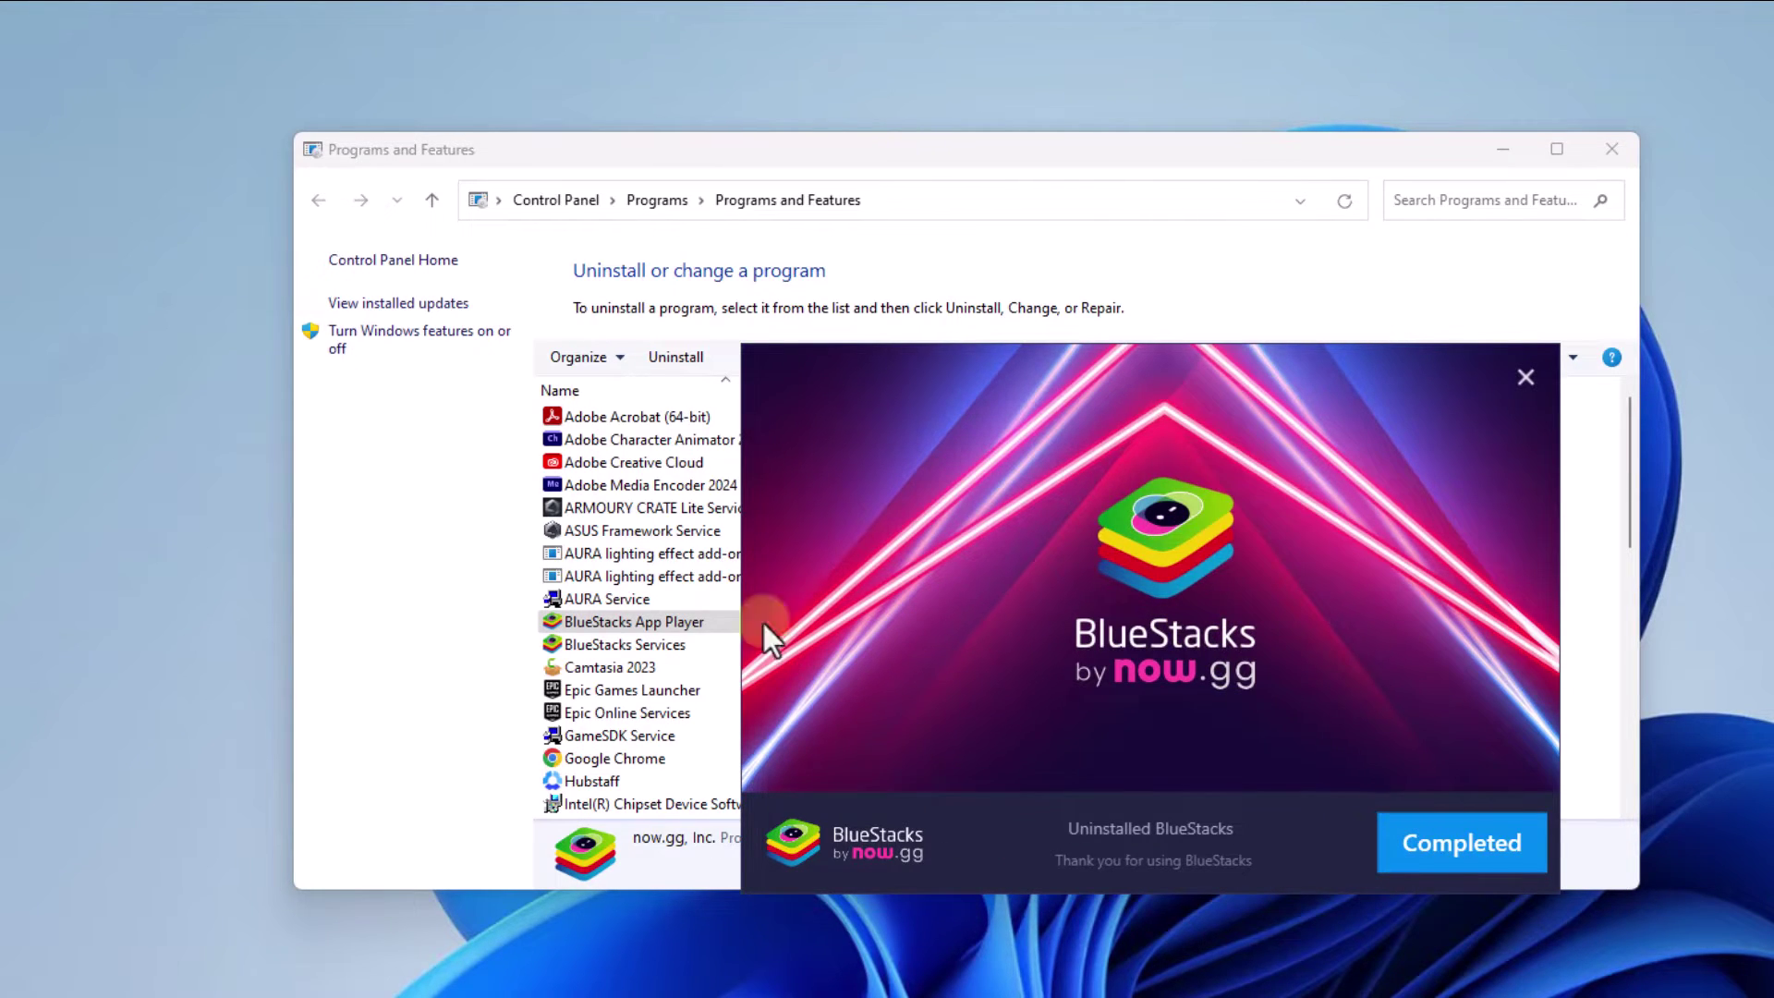
{"action": "left_click", "coordinate": [1490, 848]}
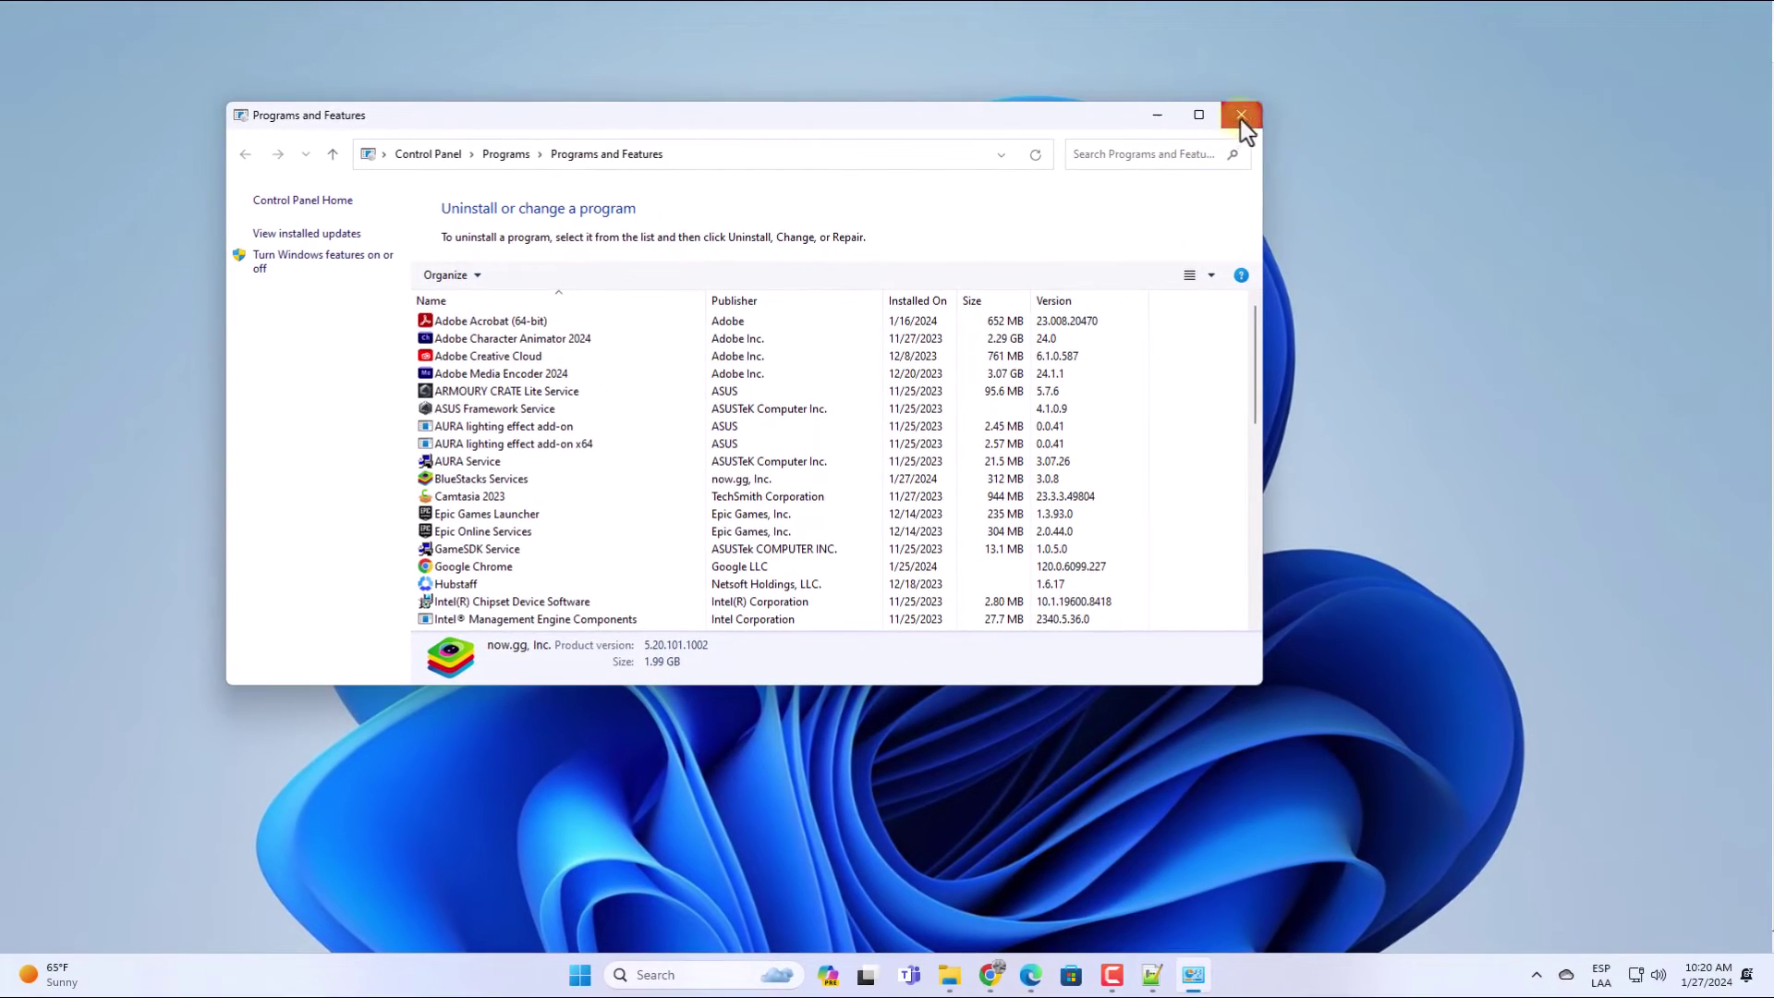
{"action": "left_click", "coordinate": [1241, 116]}
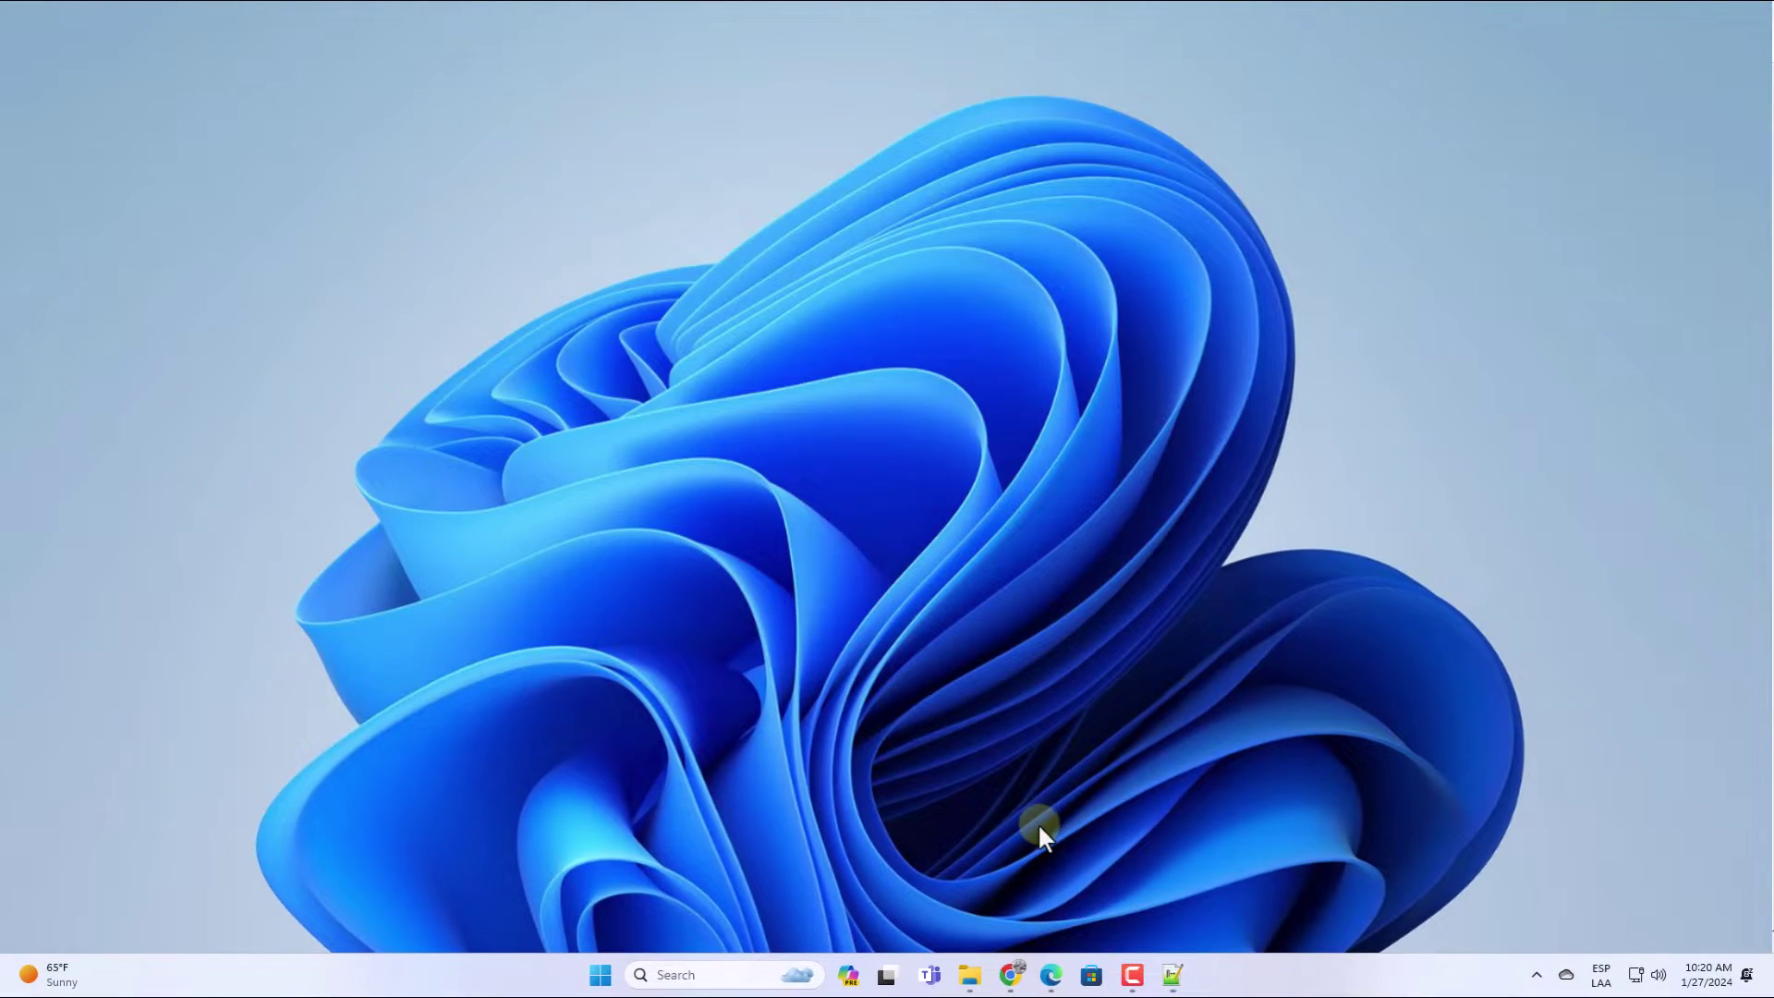
Step: Switch to Microsoft Edge and download the BlueStacks 5 installer from the BlueStacks website
{"action": "left_click", "coordinate": [1051, 976]}
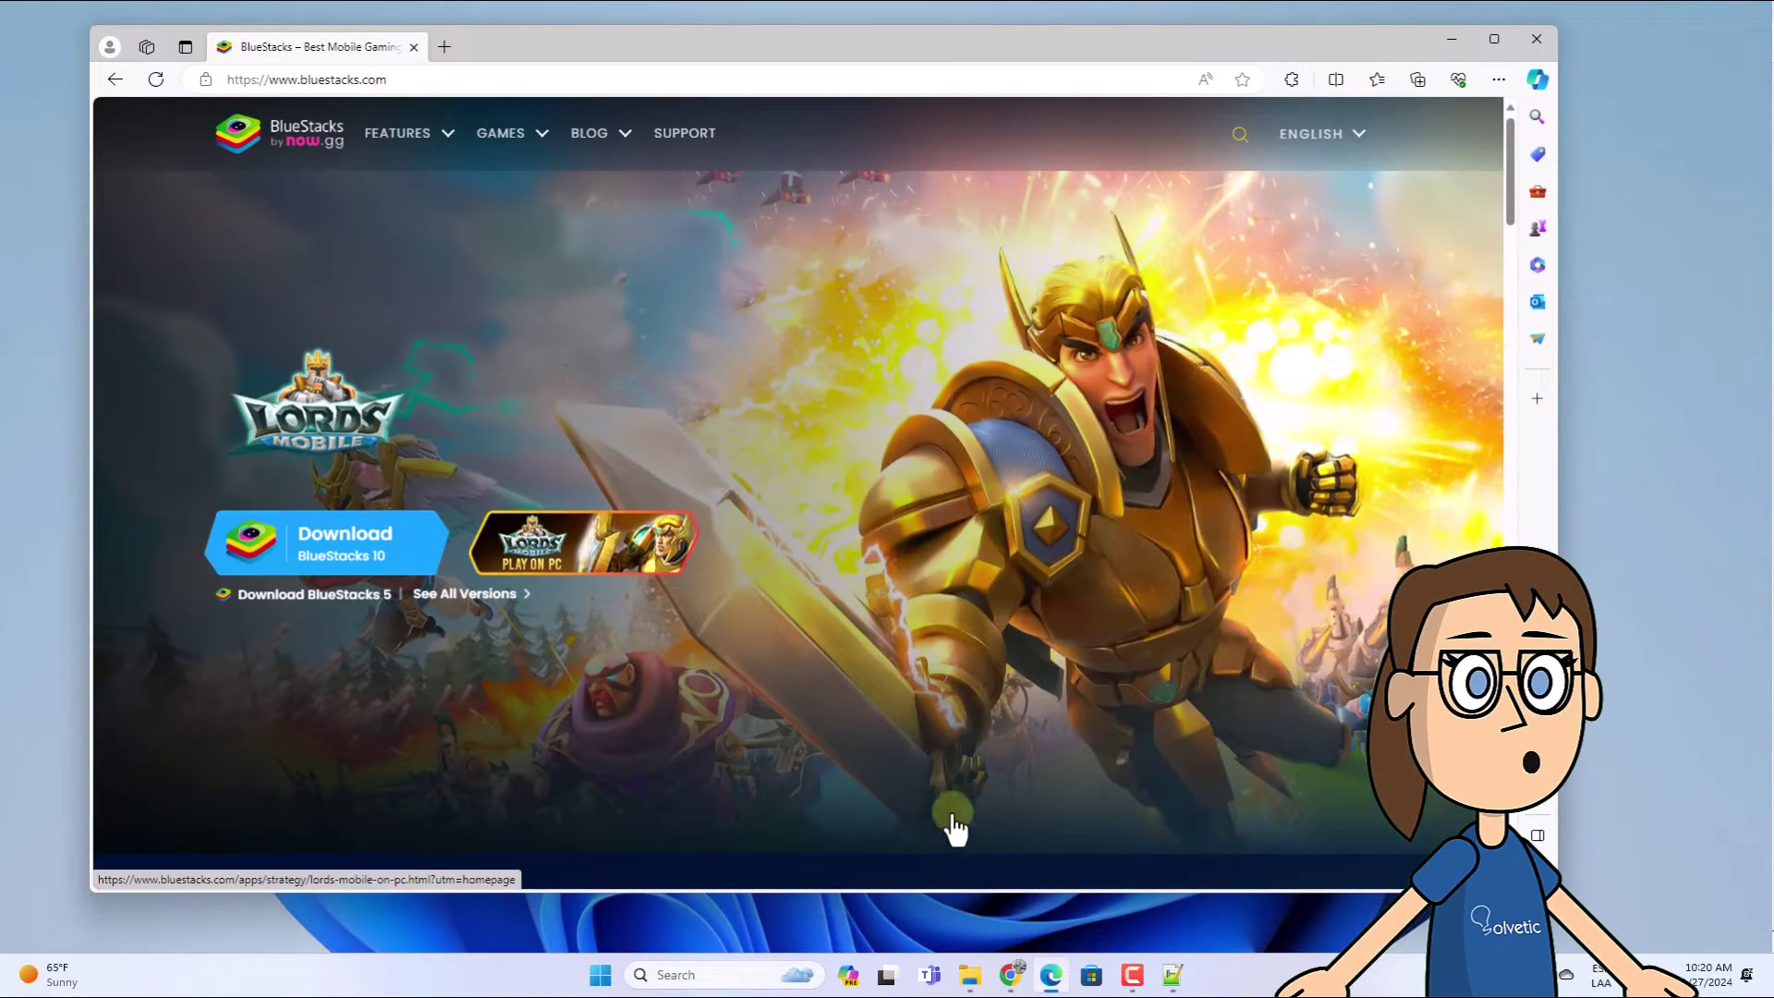
{"action": "left_click", "coordinate": [358, 598]}
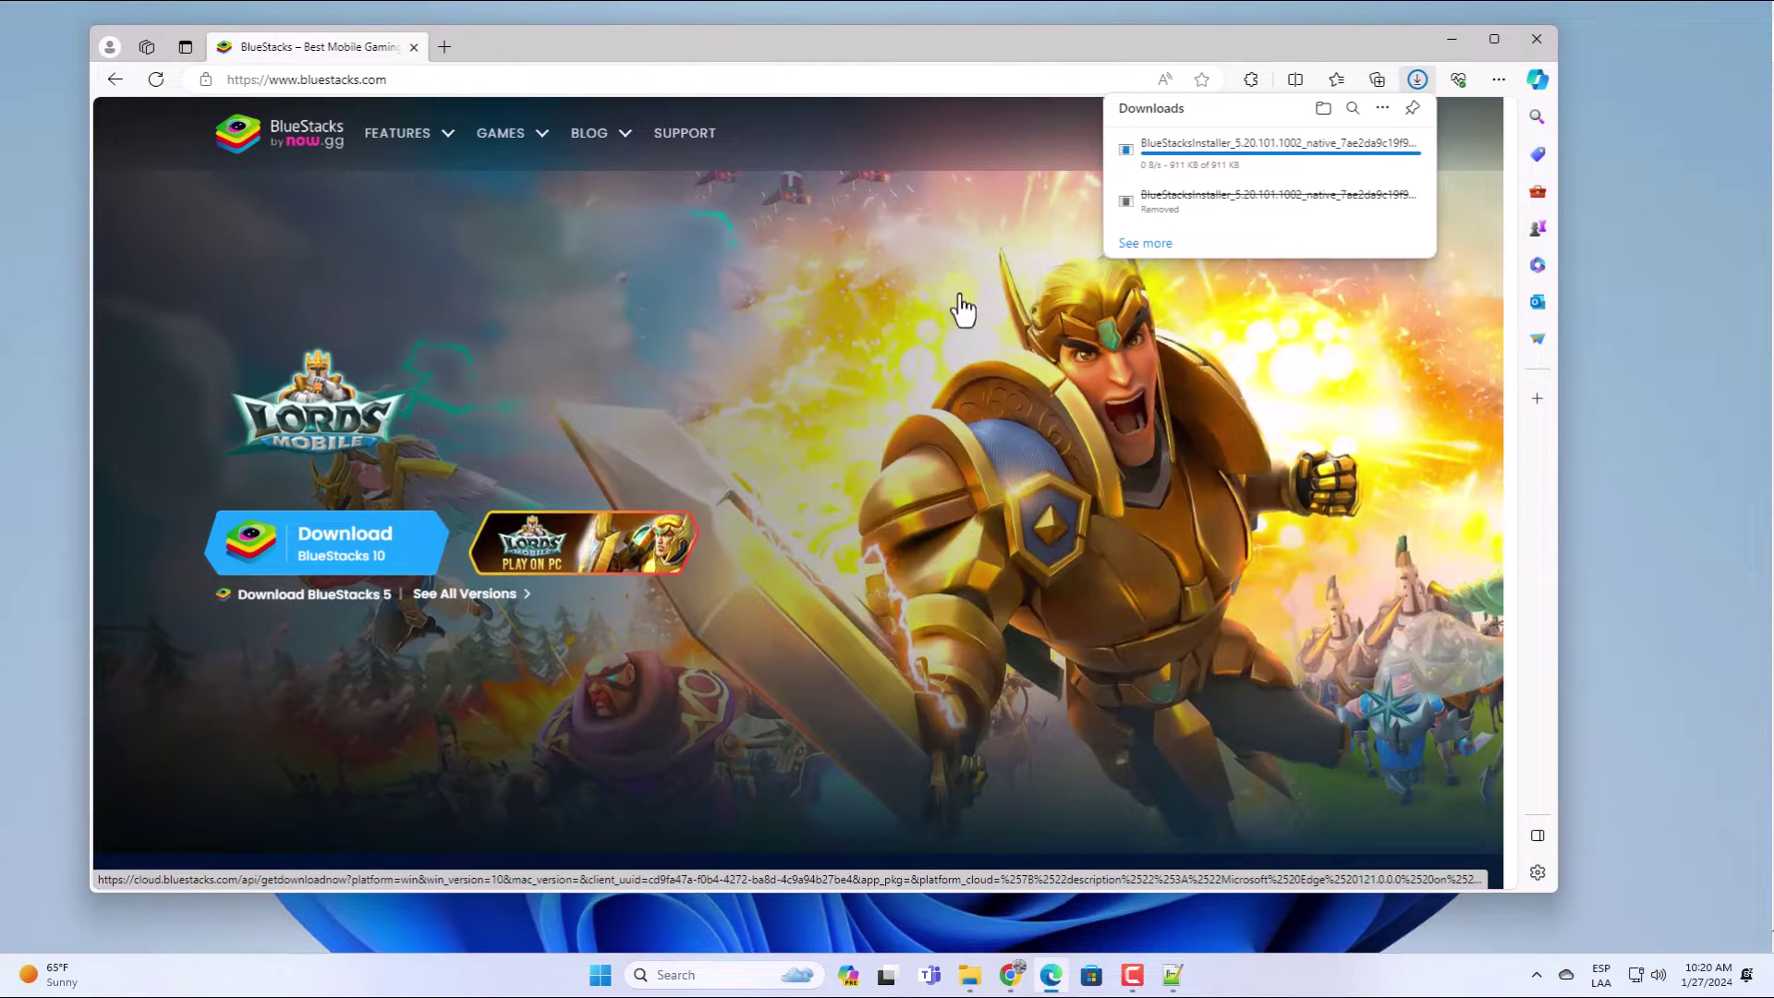
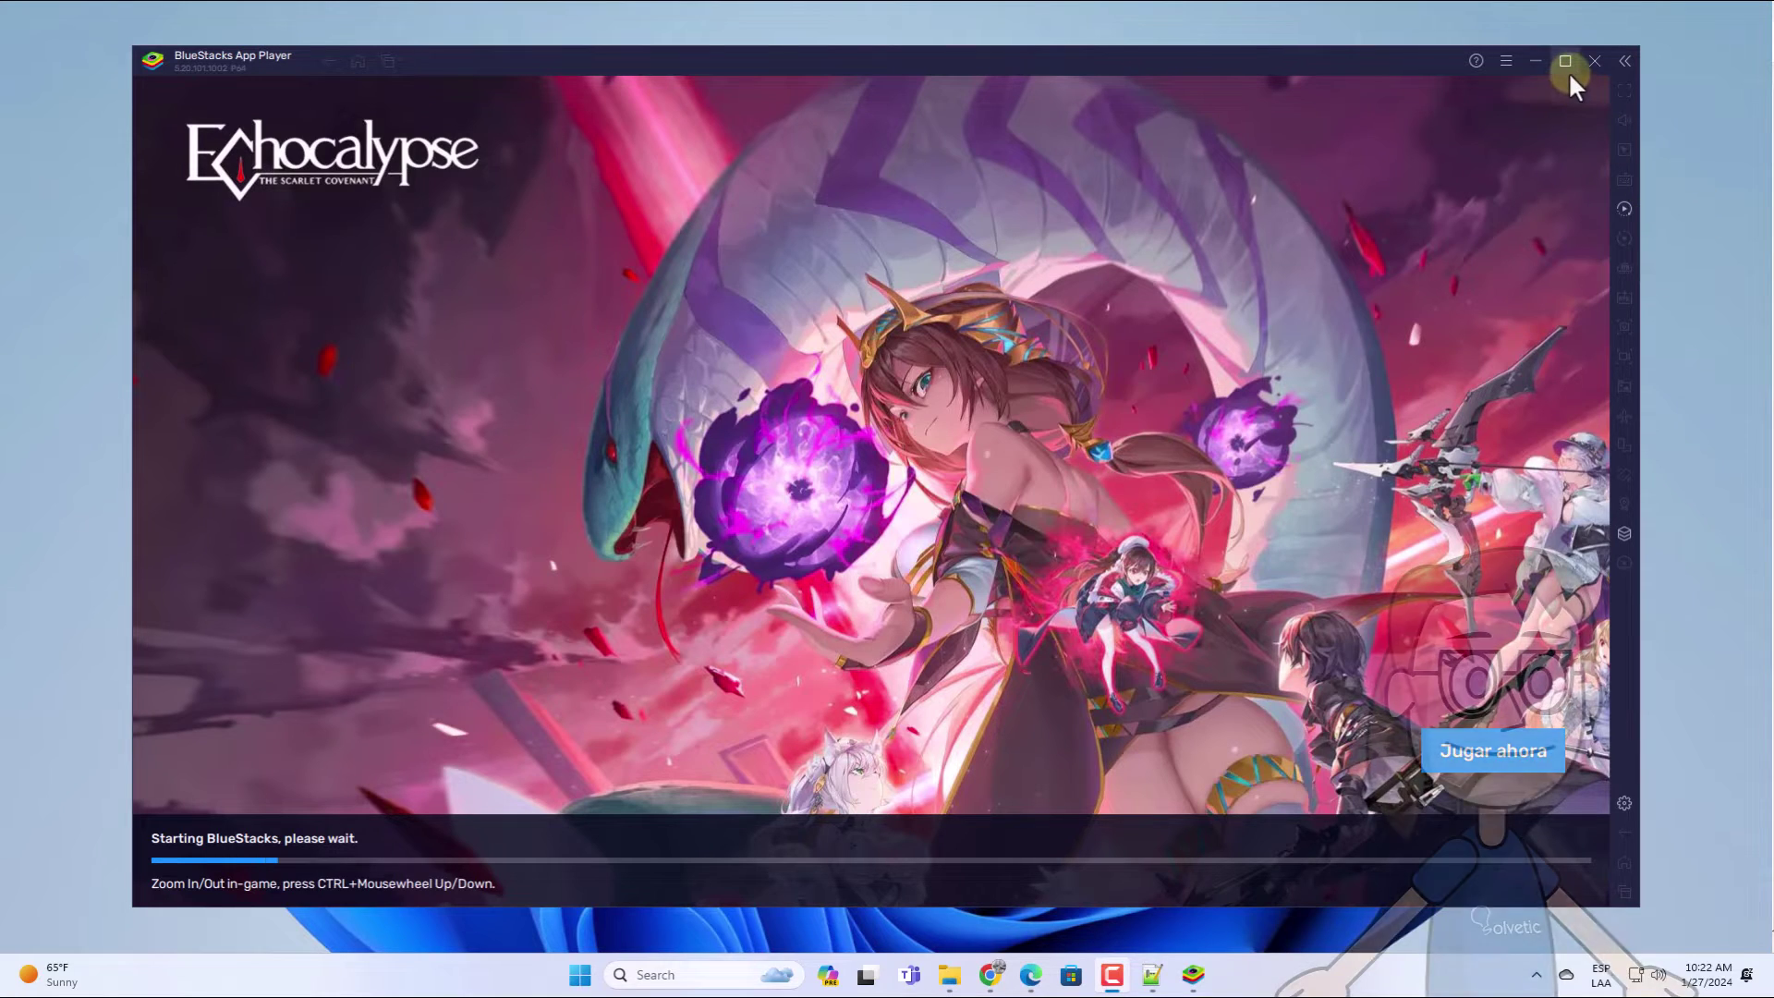
Step: Maximize the newly installed BlueStacks App Player while it starts, and exit it once its home screen has loaded
{"action": "left_click", "coordinate": [1568, 65]}
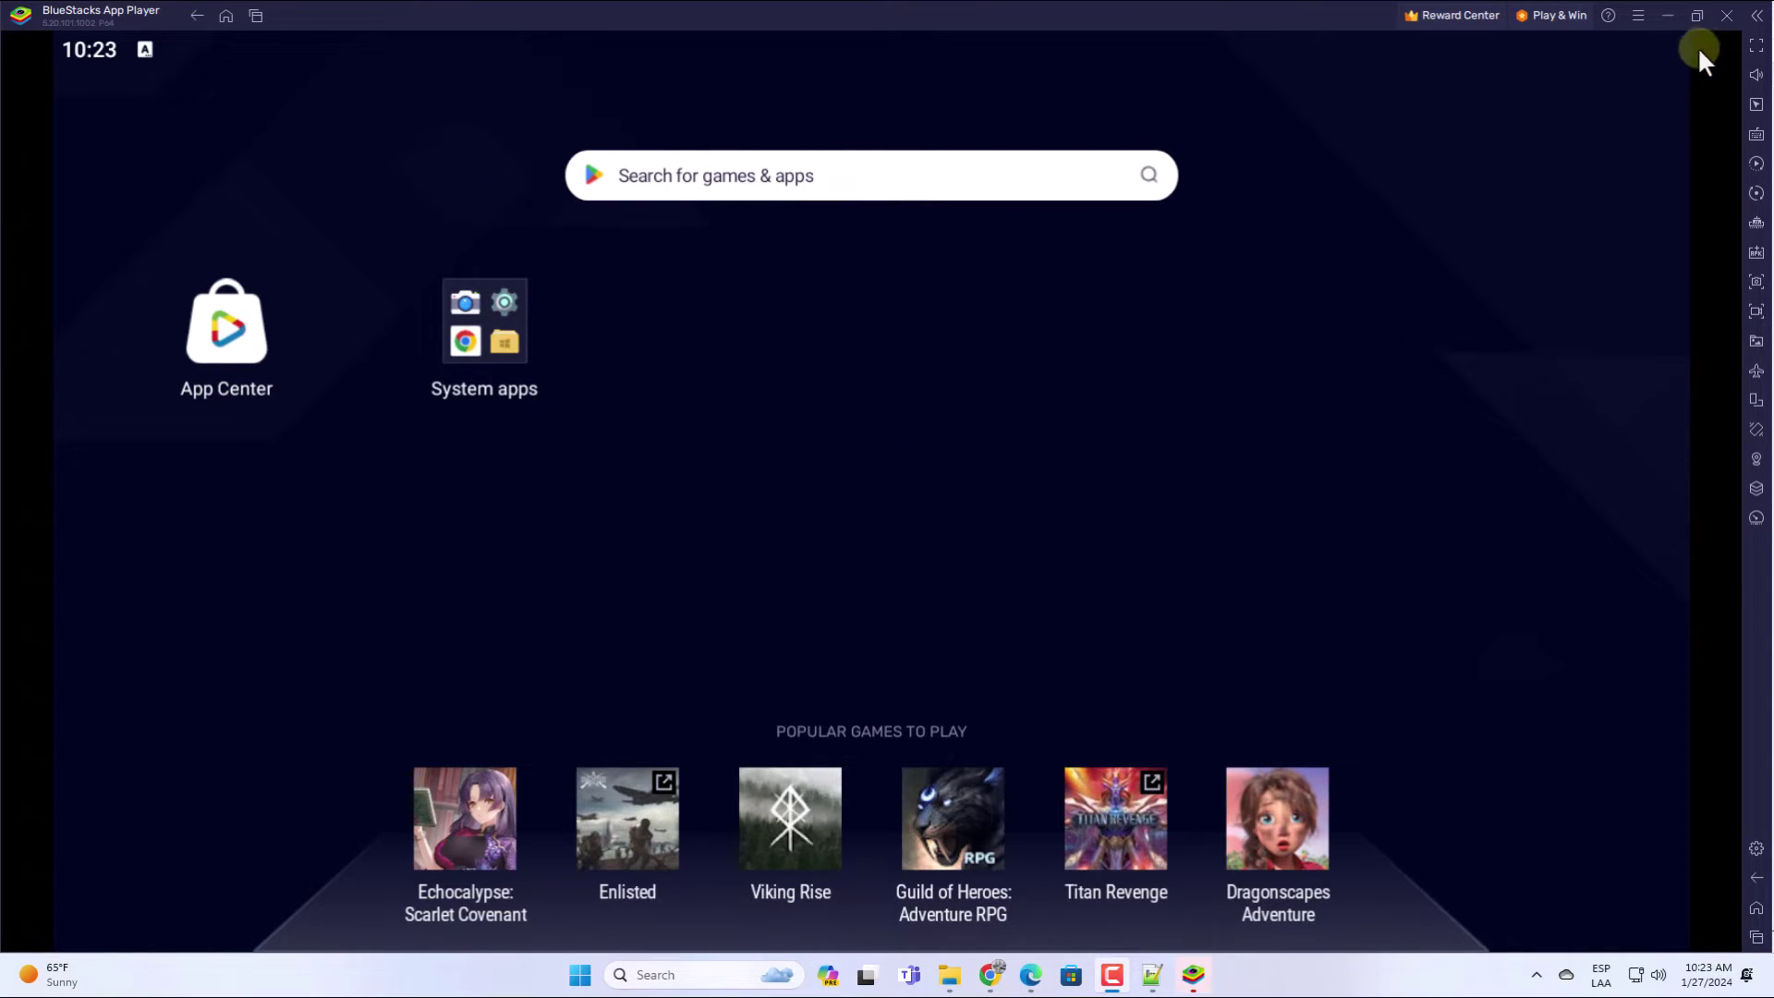
{"action": "left_click", "coordinate": [1725, 21]}
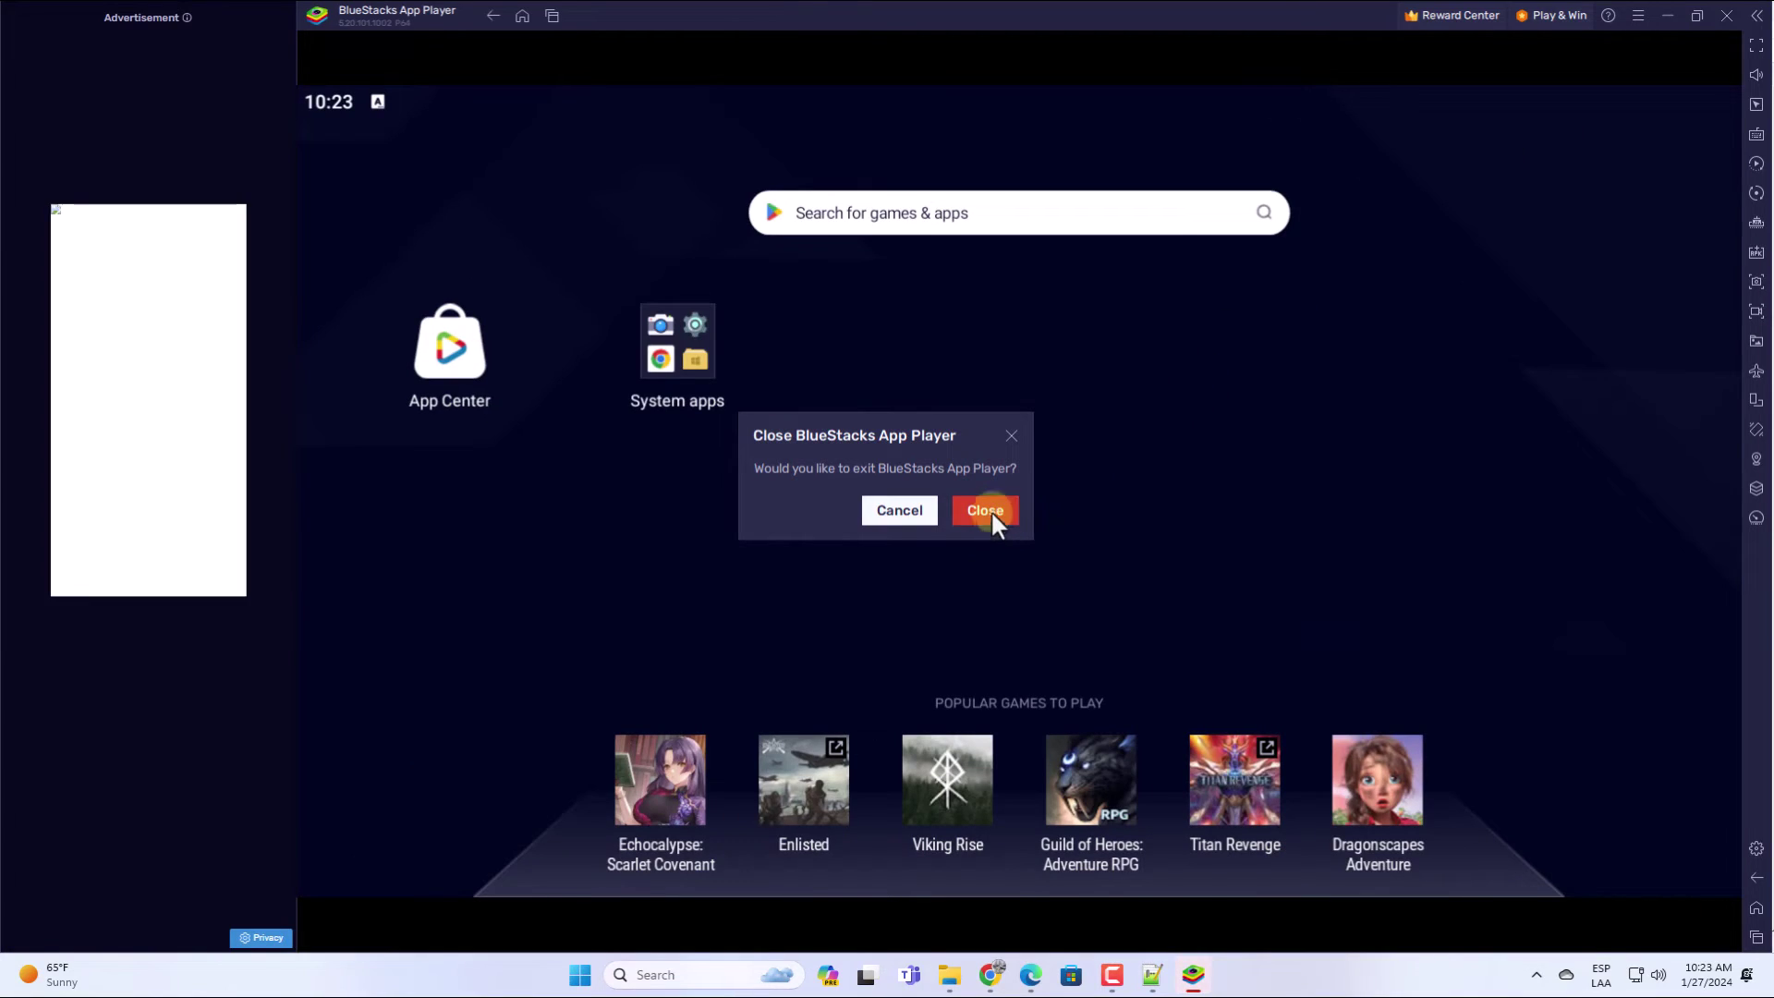
{"action": "left_click", "coordinate": [991, 510]}
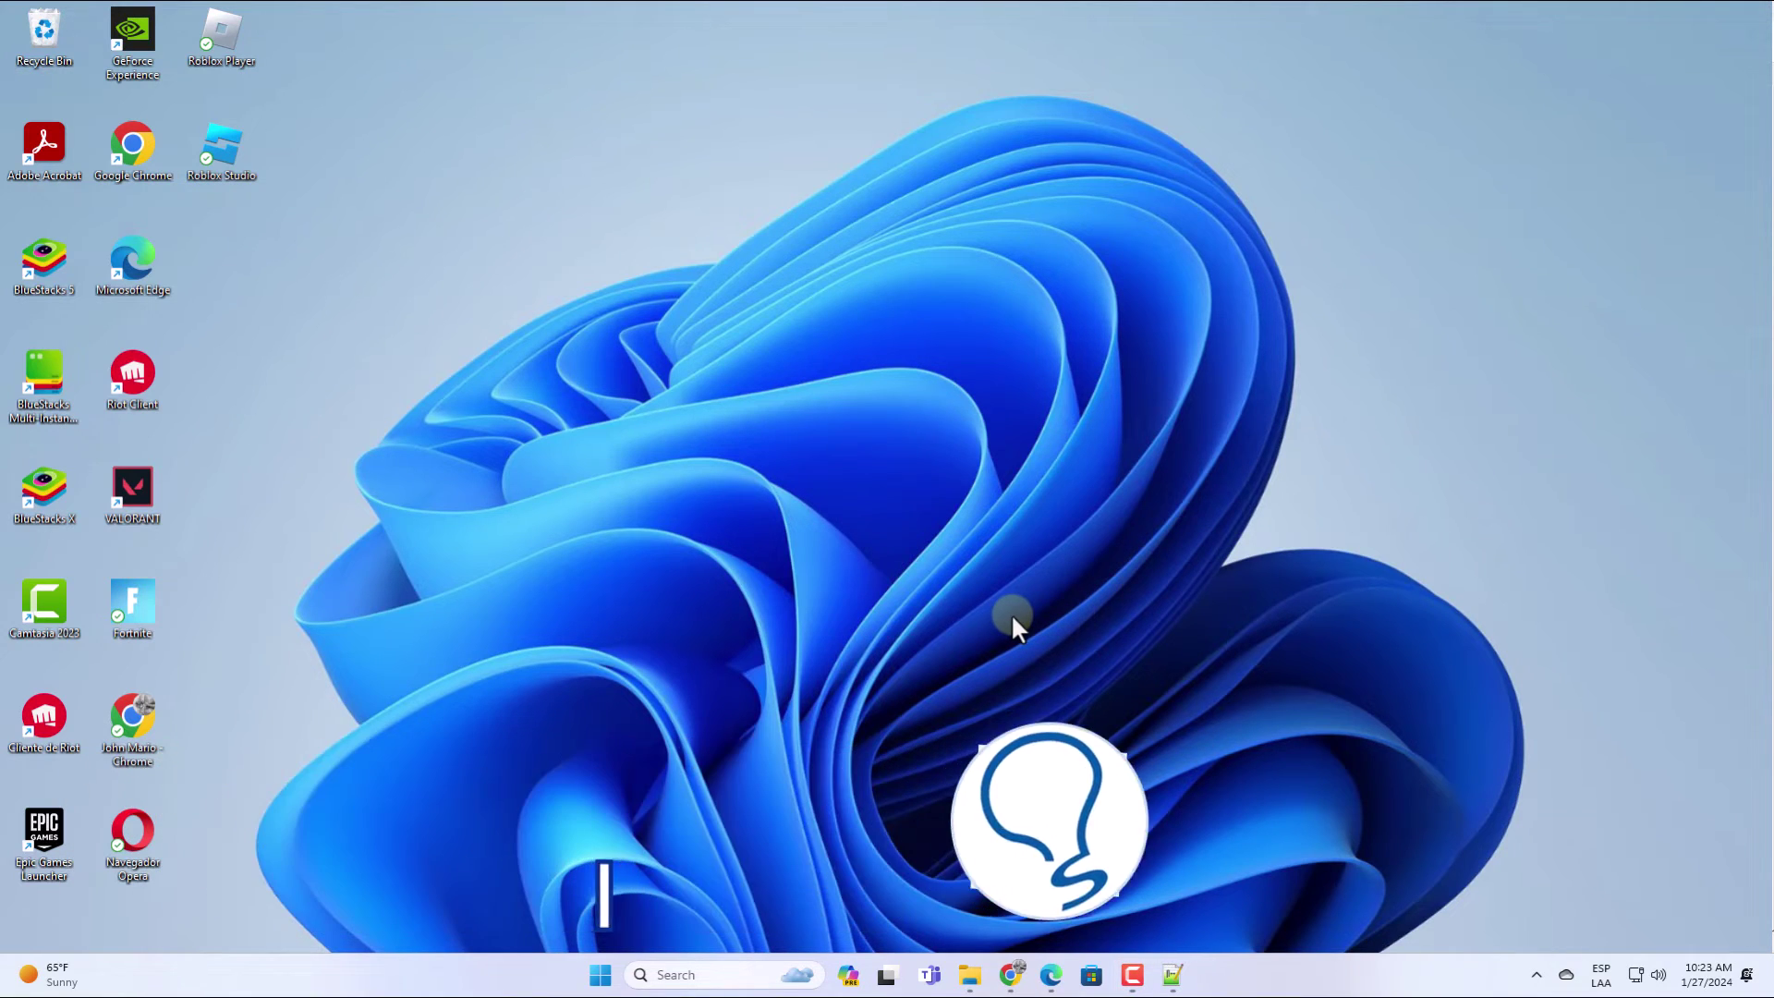
Step: Set the BlueStacks 5 desktop shortcut to run as an administrator in its compatibility properties and save the change
{"action": "right_click", "coordinate": [54, 271]}
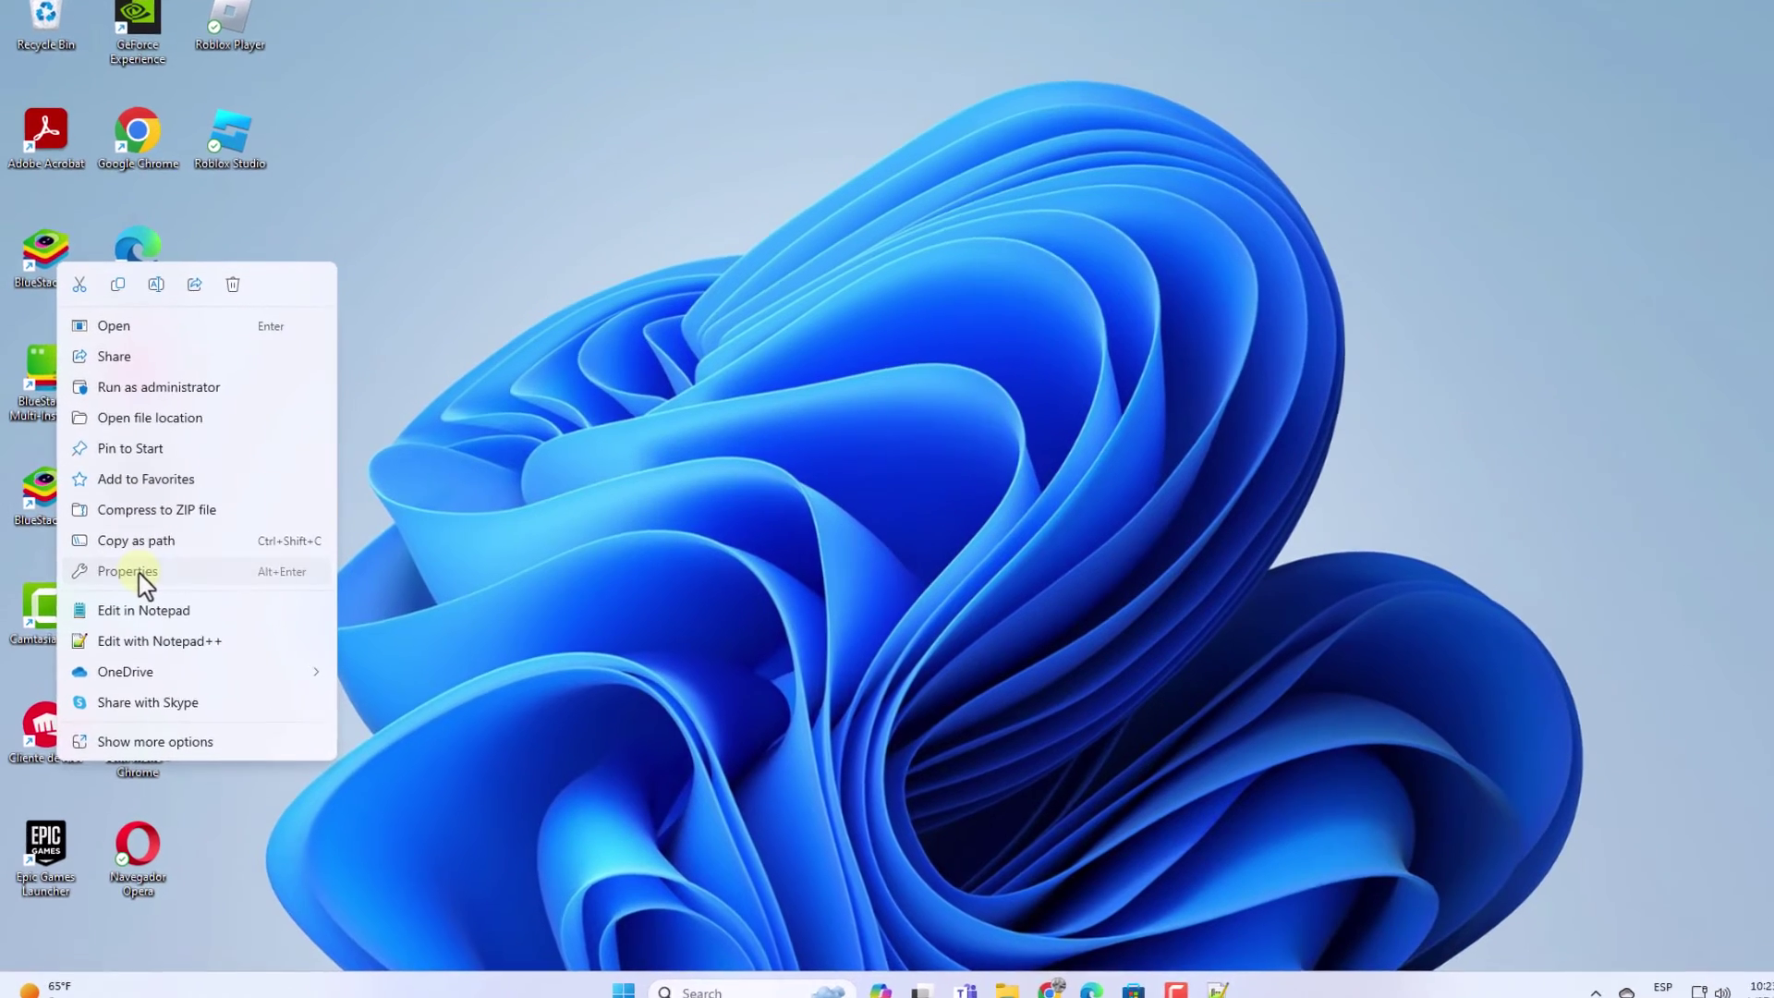
{"action": "left_click", "coordinate": [135, 569]}
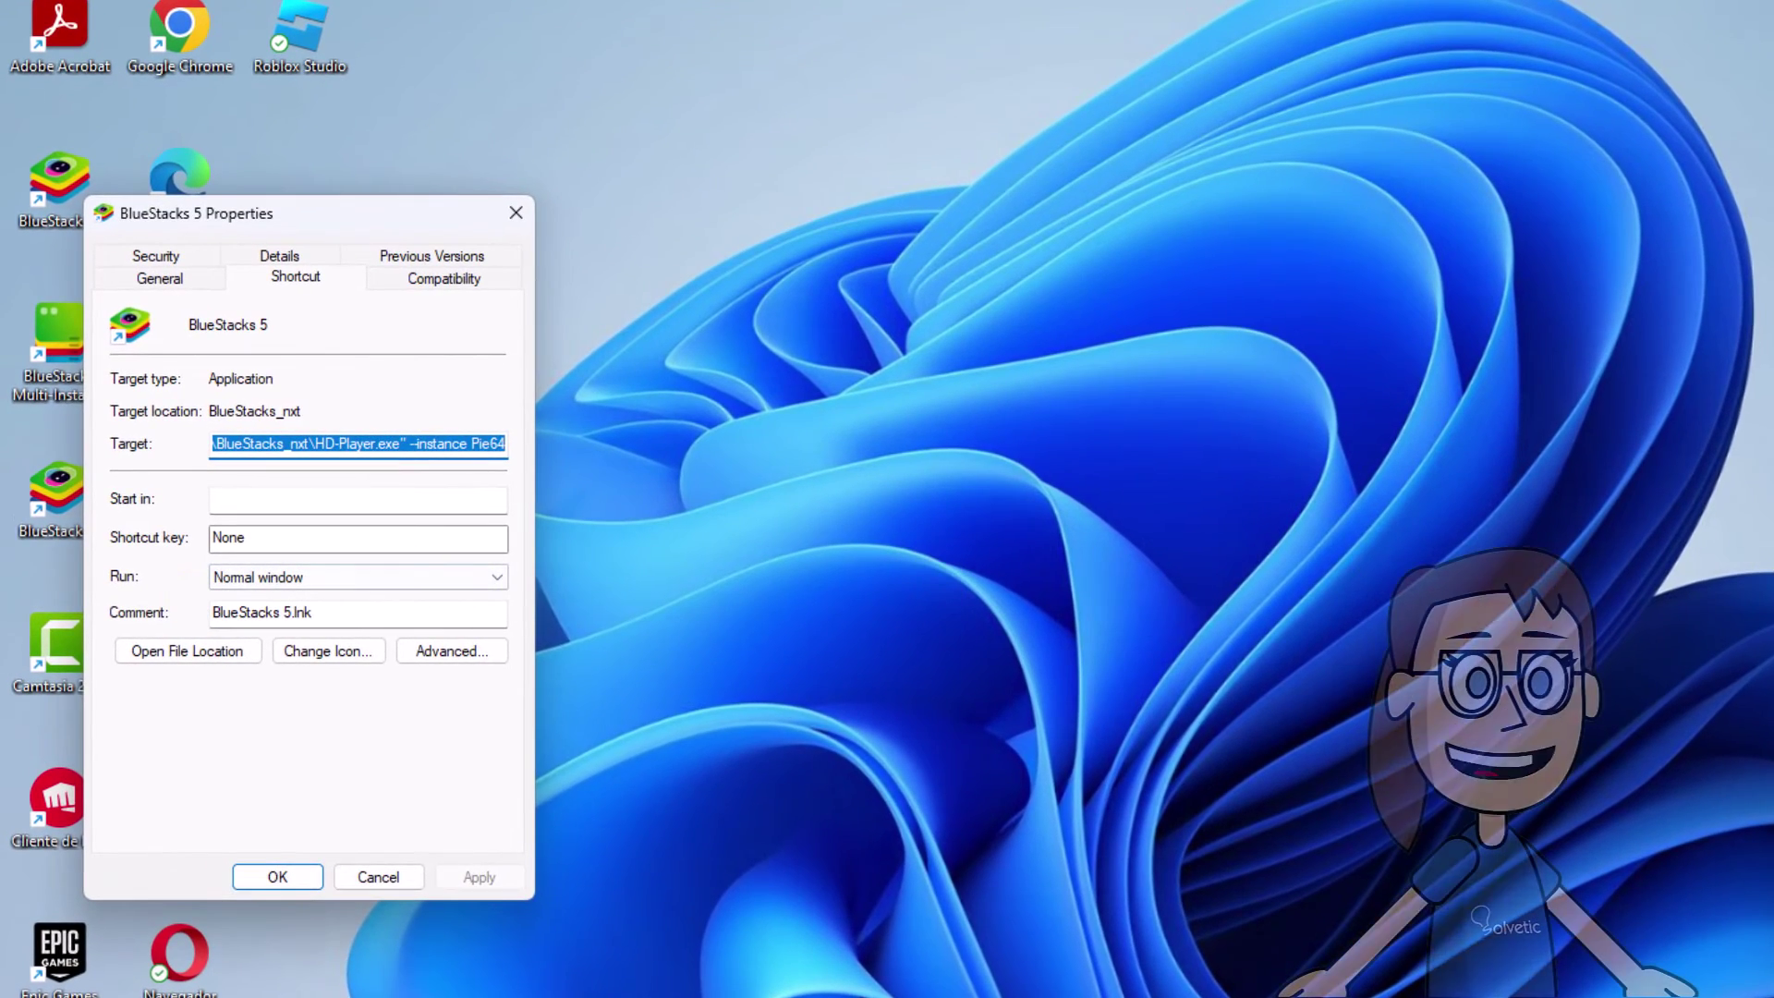
{"action": "key", "text": "ctrl+shift+Tab"}
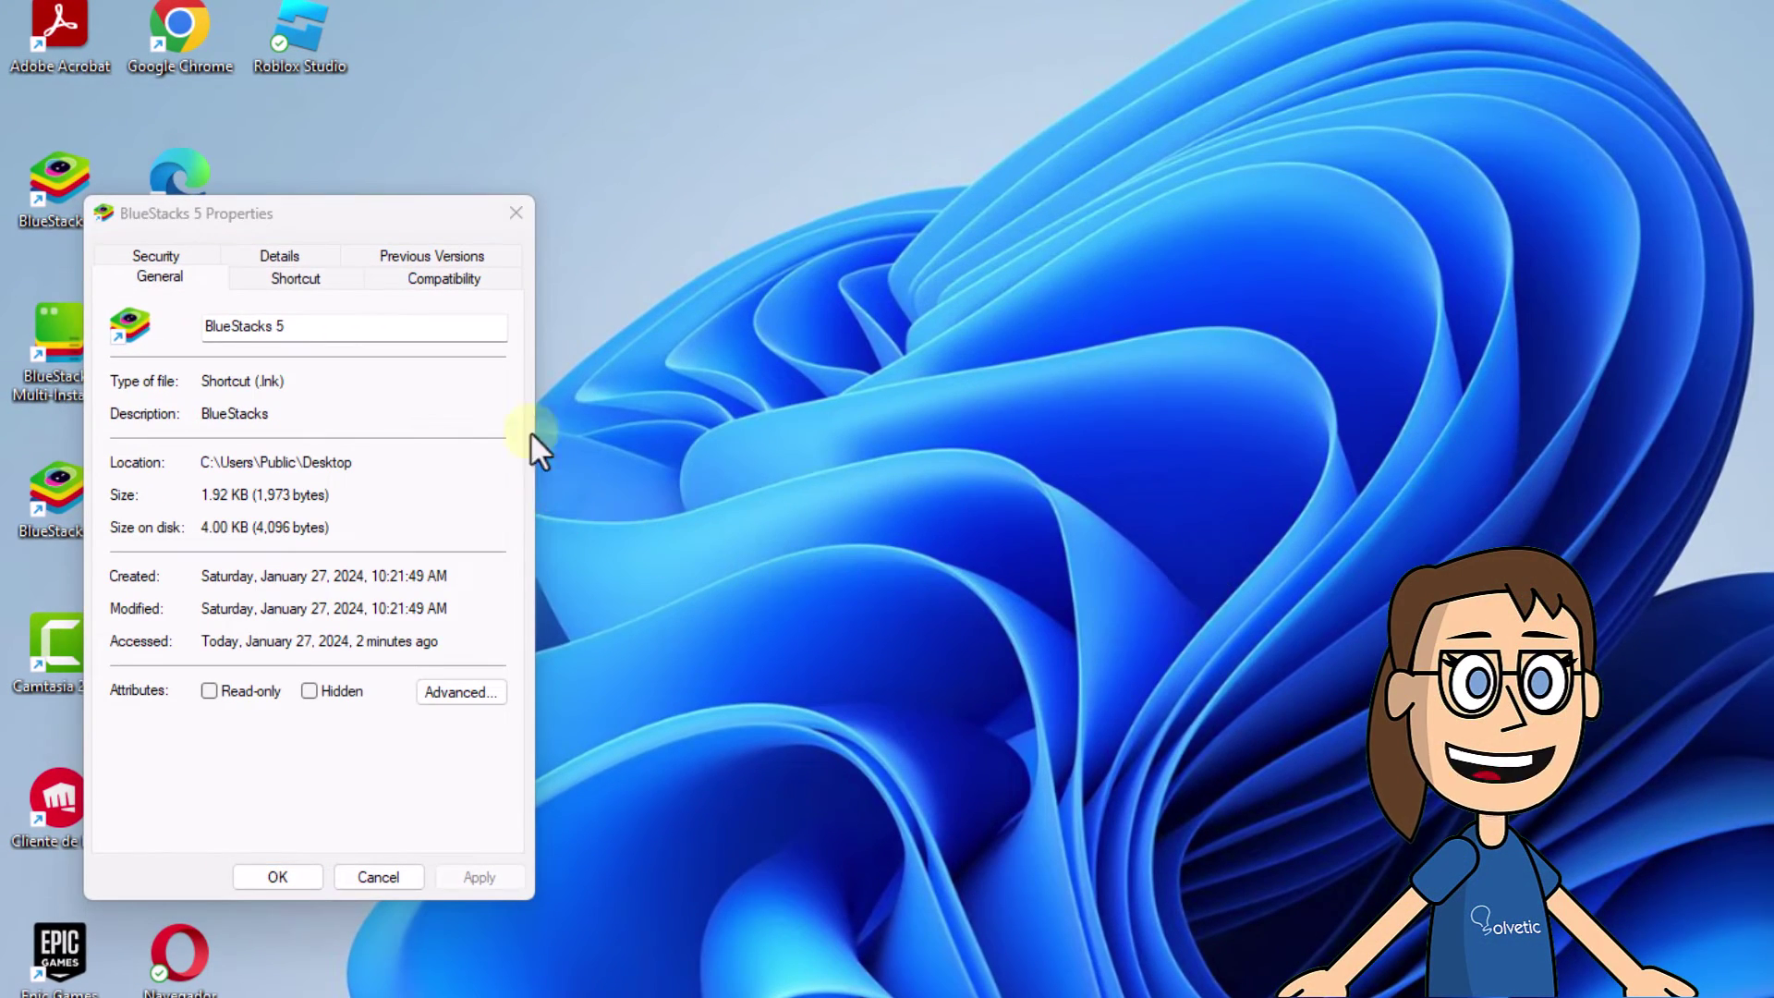
{"action": "left_click", "coordinate": [483, 279]}
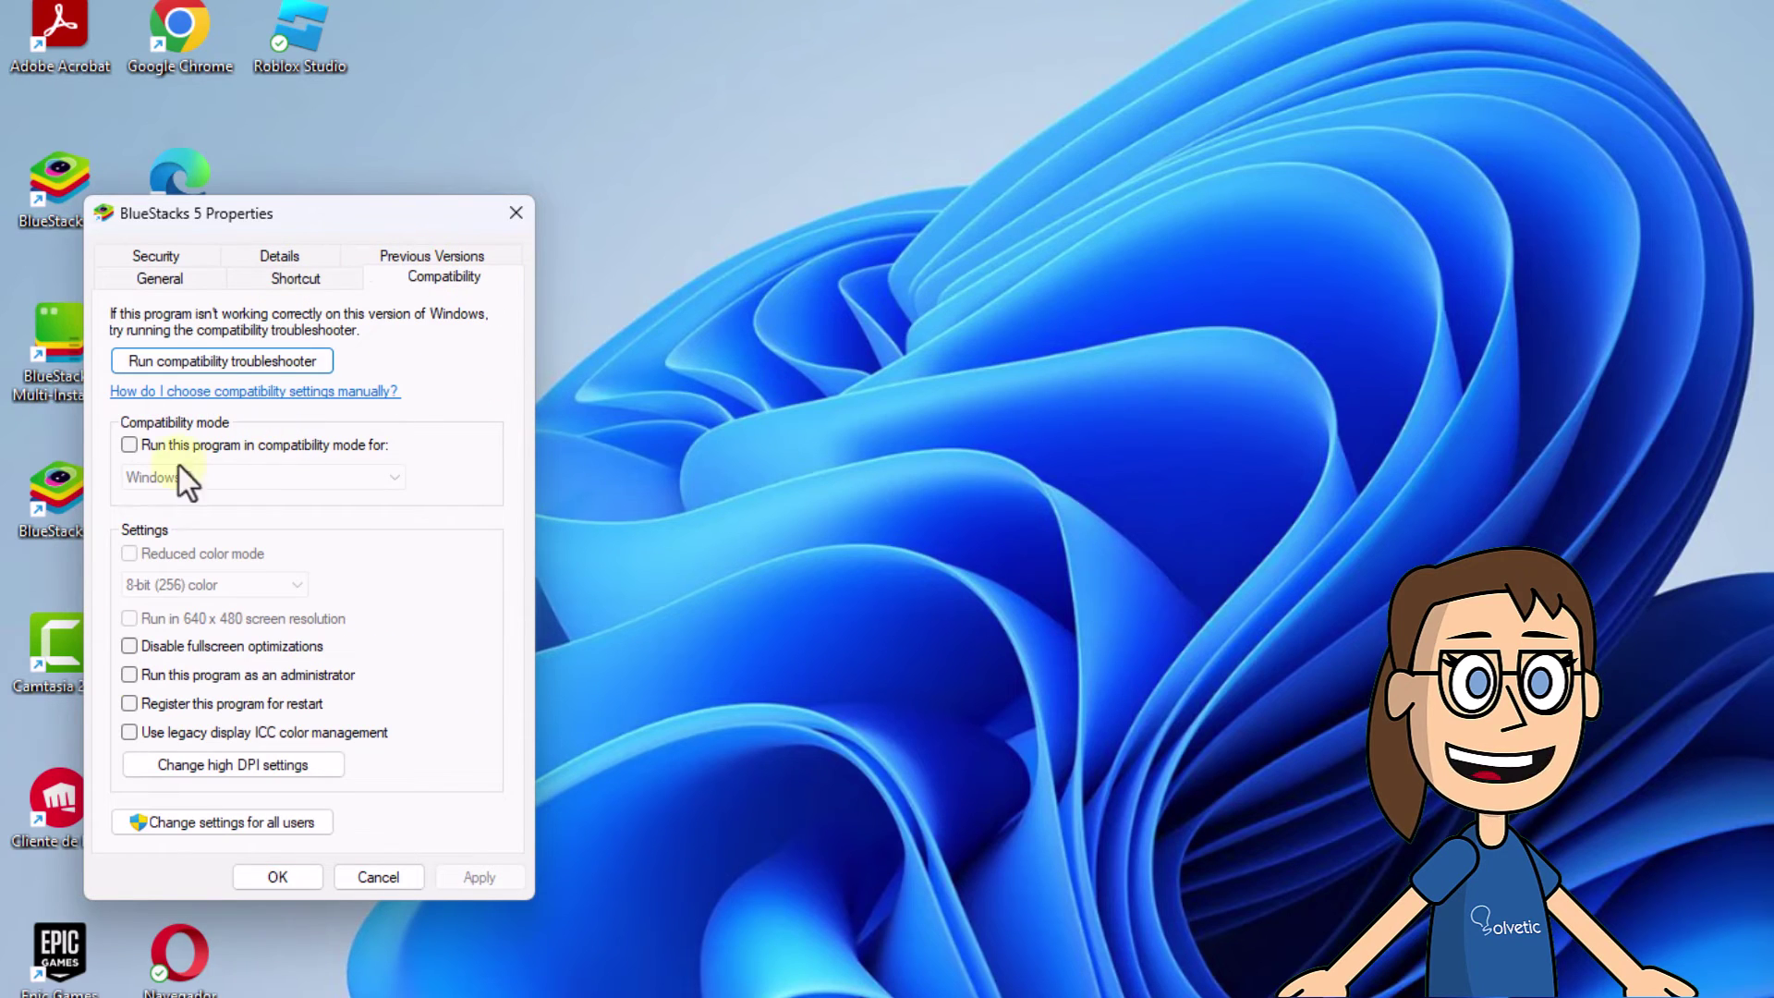
{"action": "left_click", "coordinate": [129, 676]}
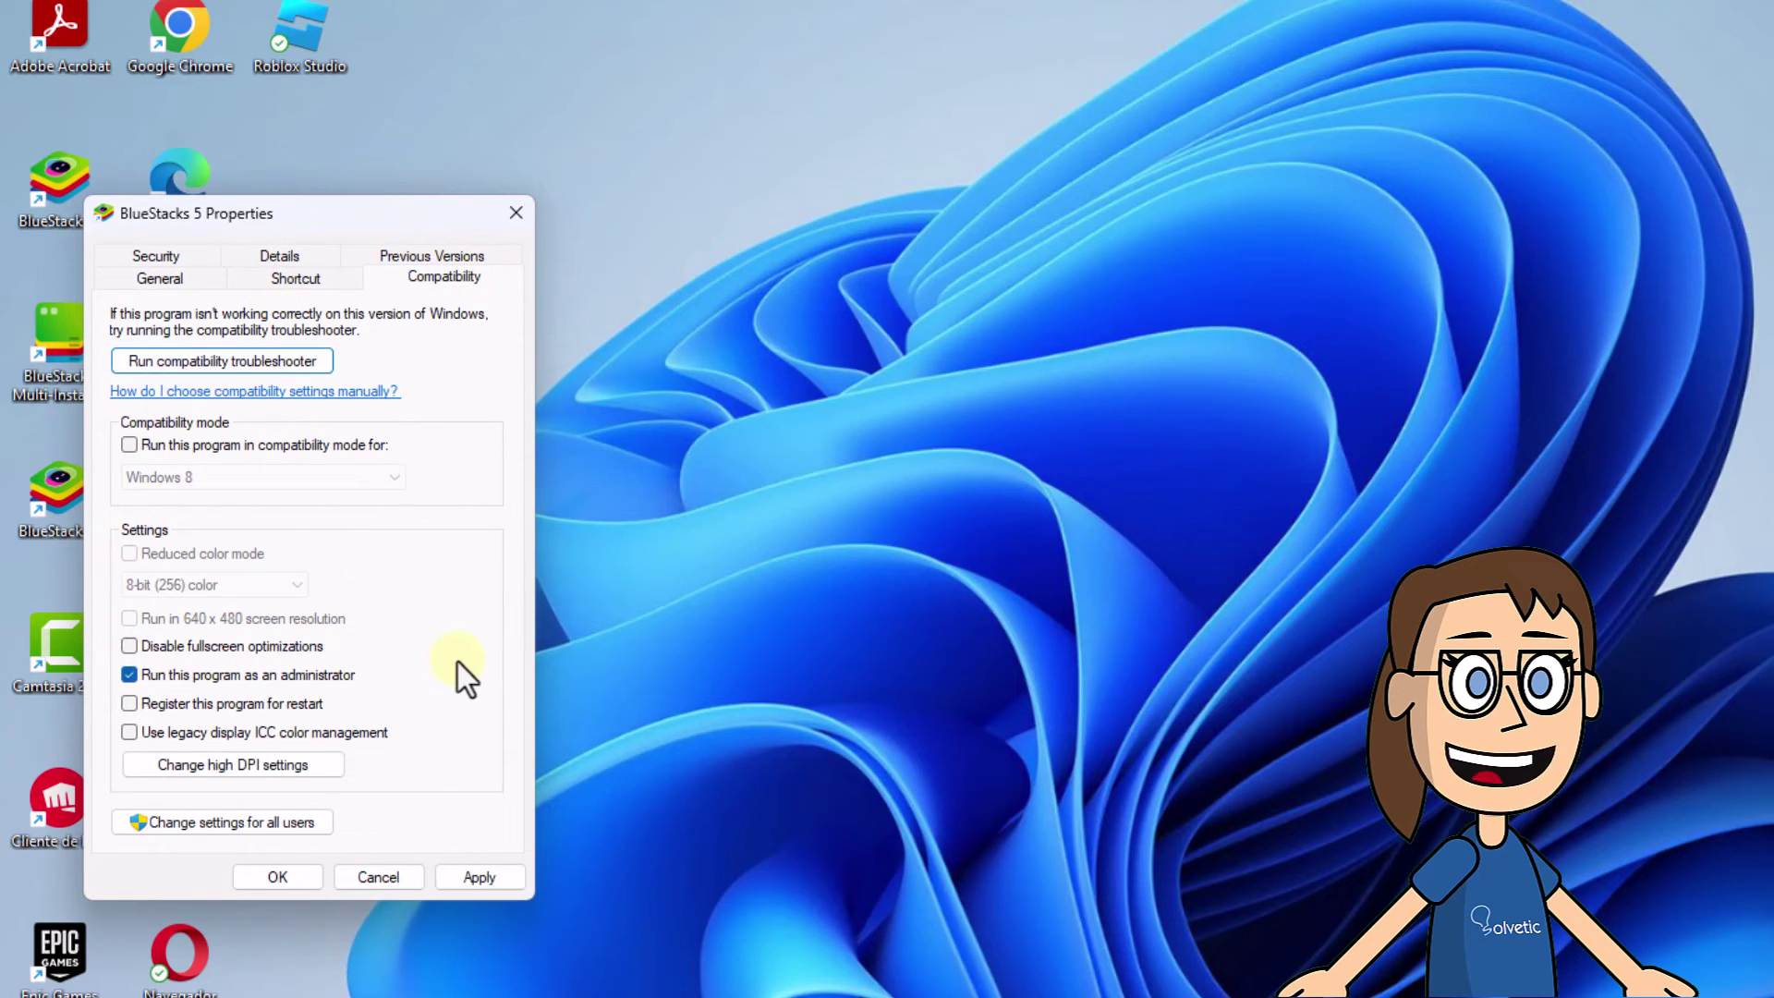
{"action": "left_click", "coordinate": [494, 874]}
{"action": "left_click", "coordinate": [277, 877]}
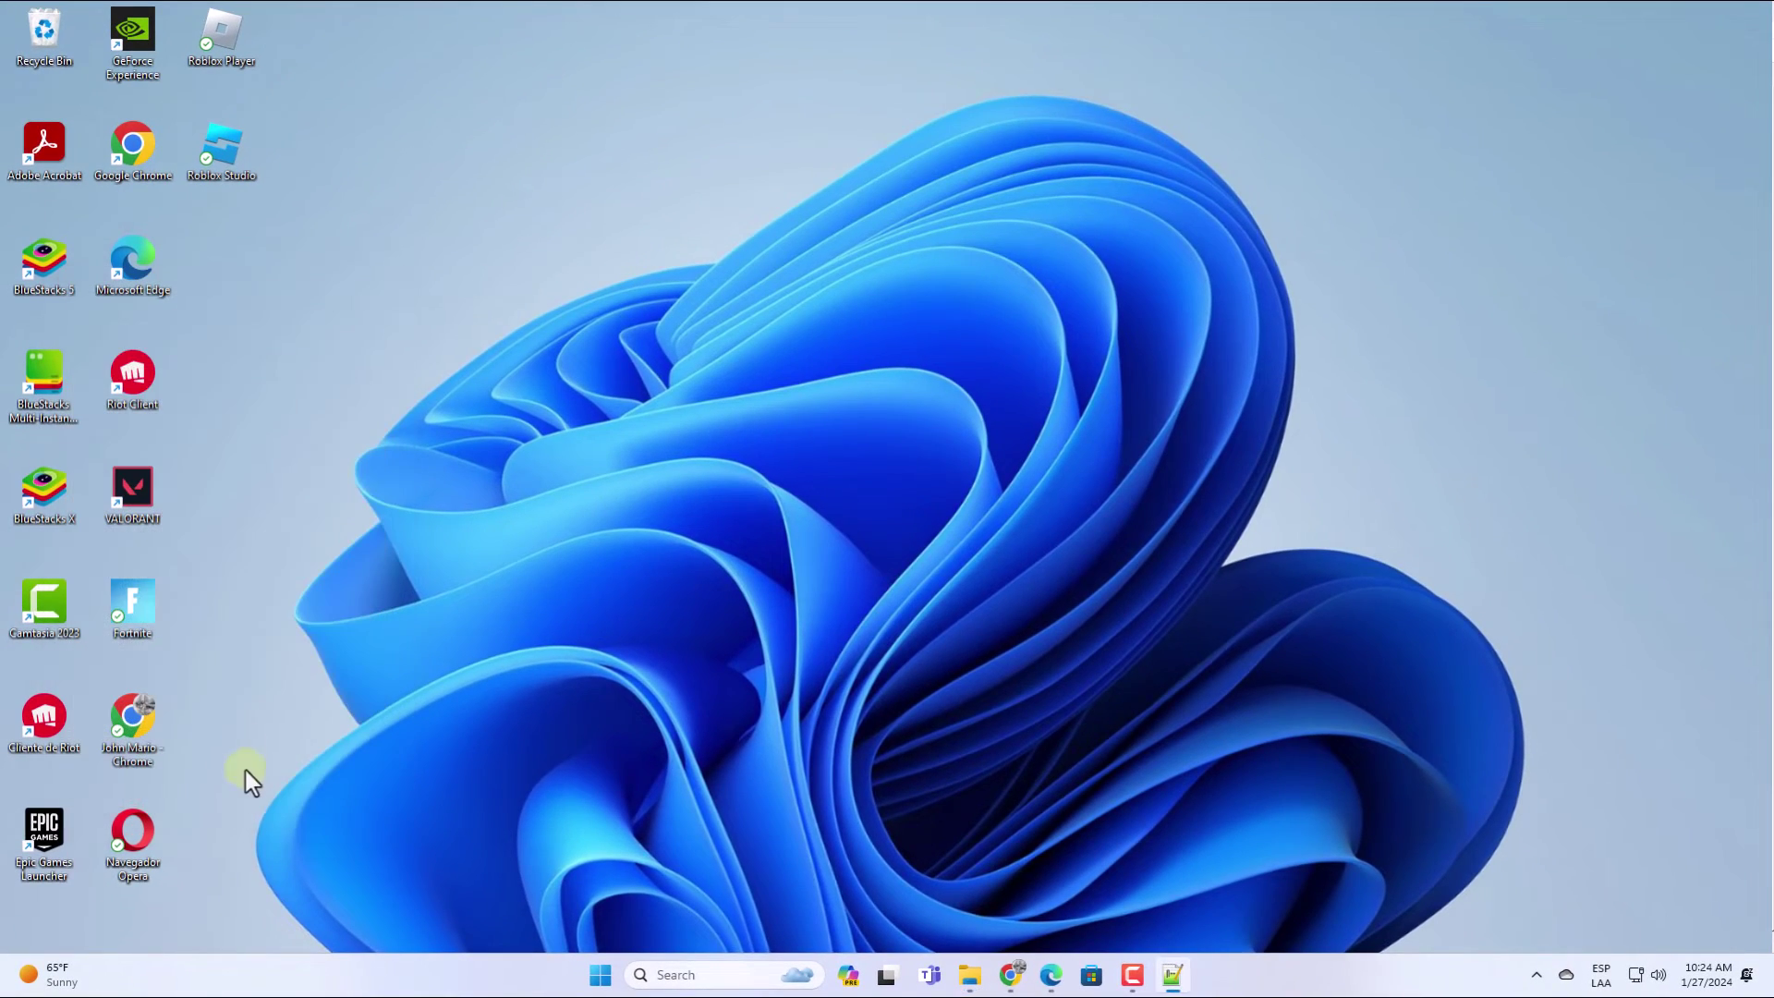
Step: Launch BlueStacks 5 from the desktop to check that its home screen loads, and exit the player
{"action": "left_click", "coordinate": [35, 270]}
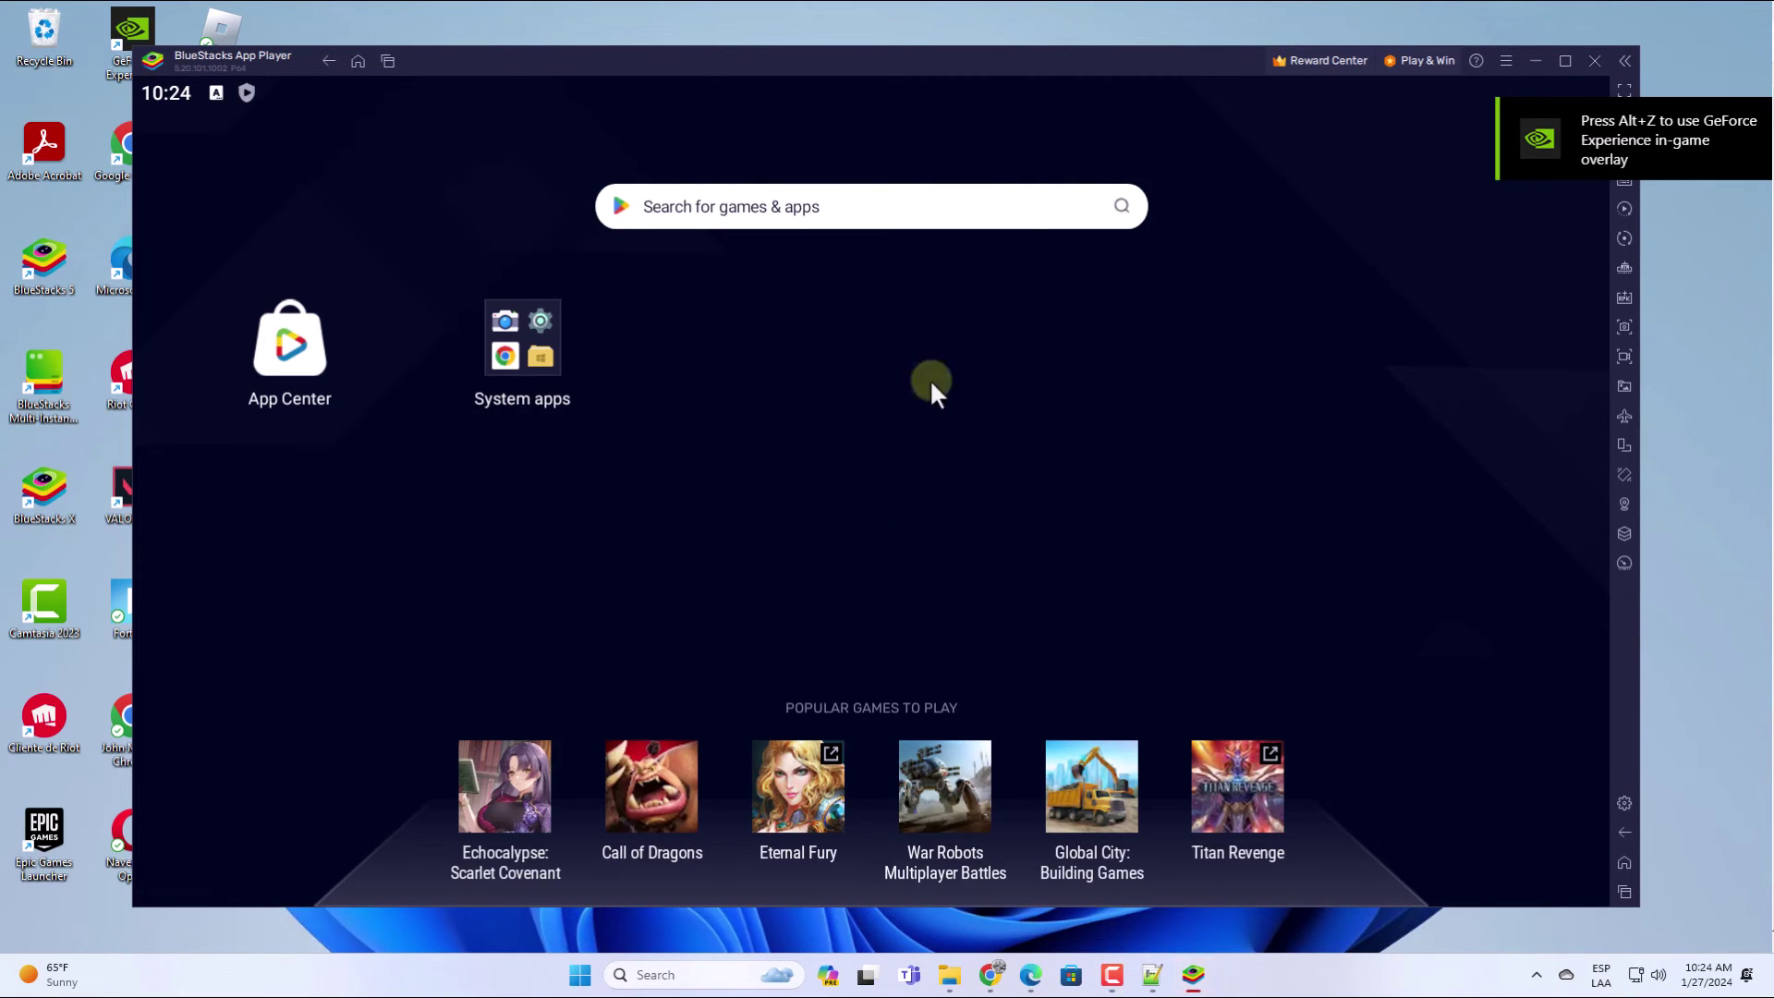
{"action": "left_click", "coordinate": [1595, 60]}
{"action": "left_click", "coordinate": [850, 518]}
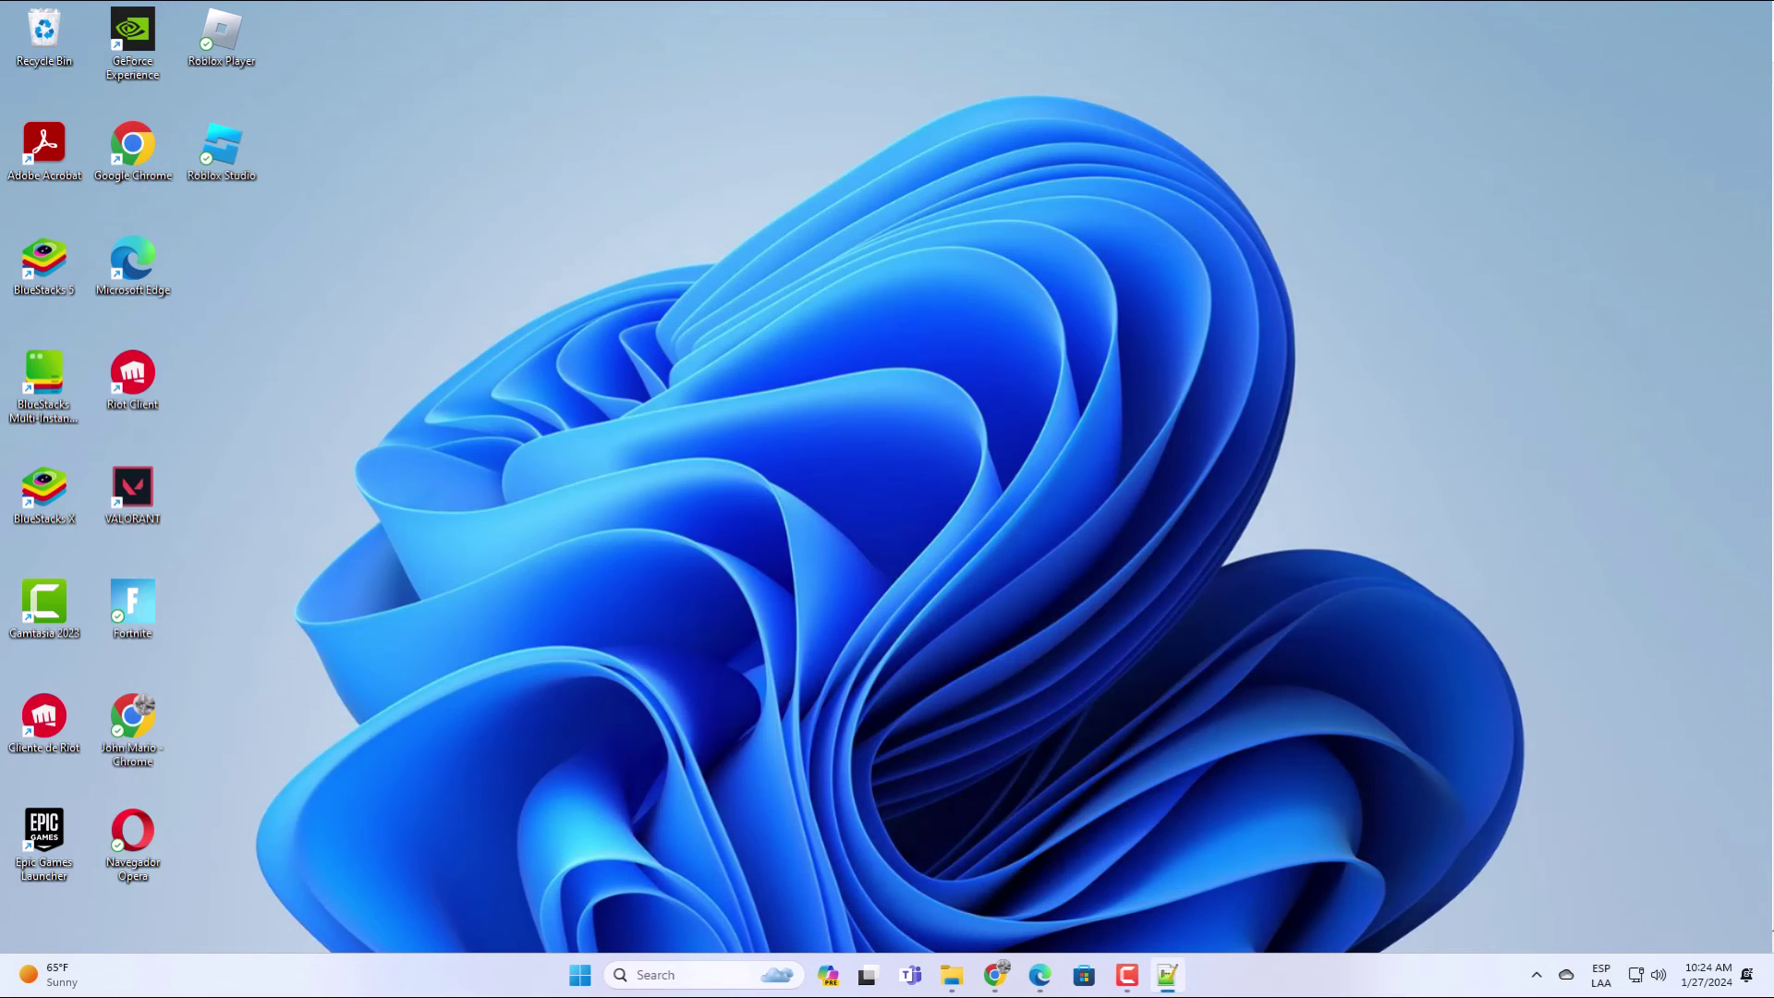